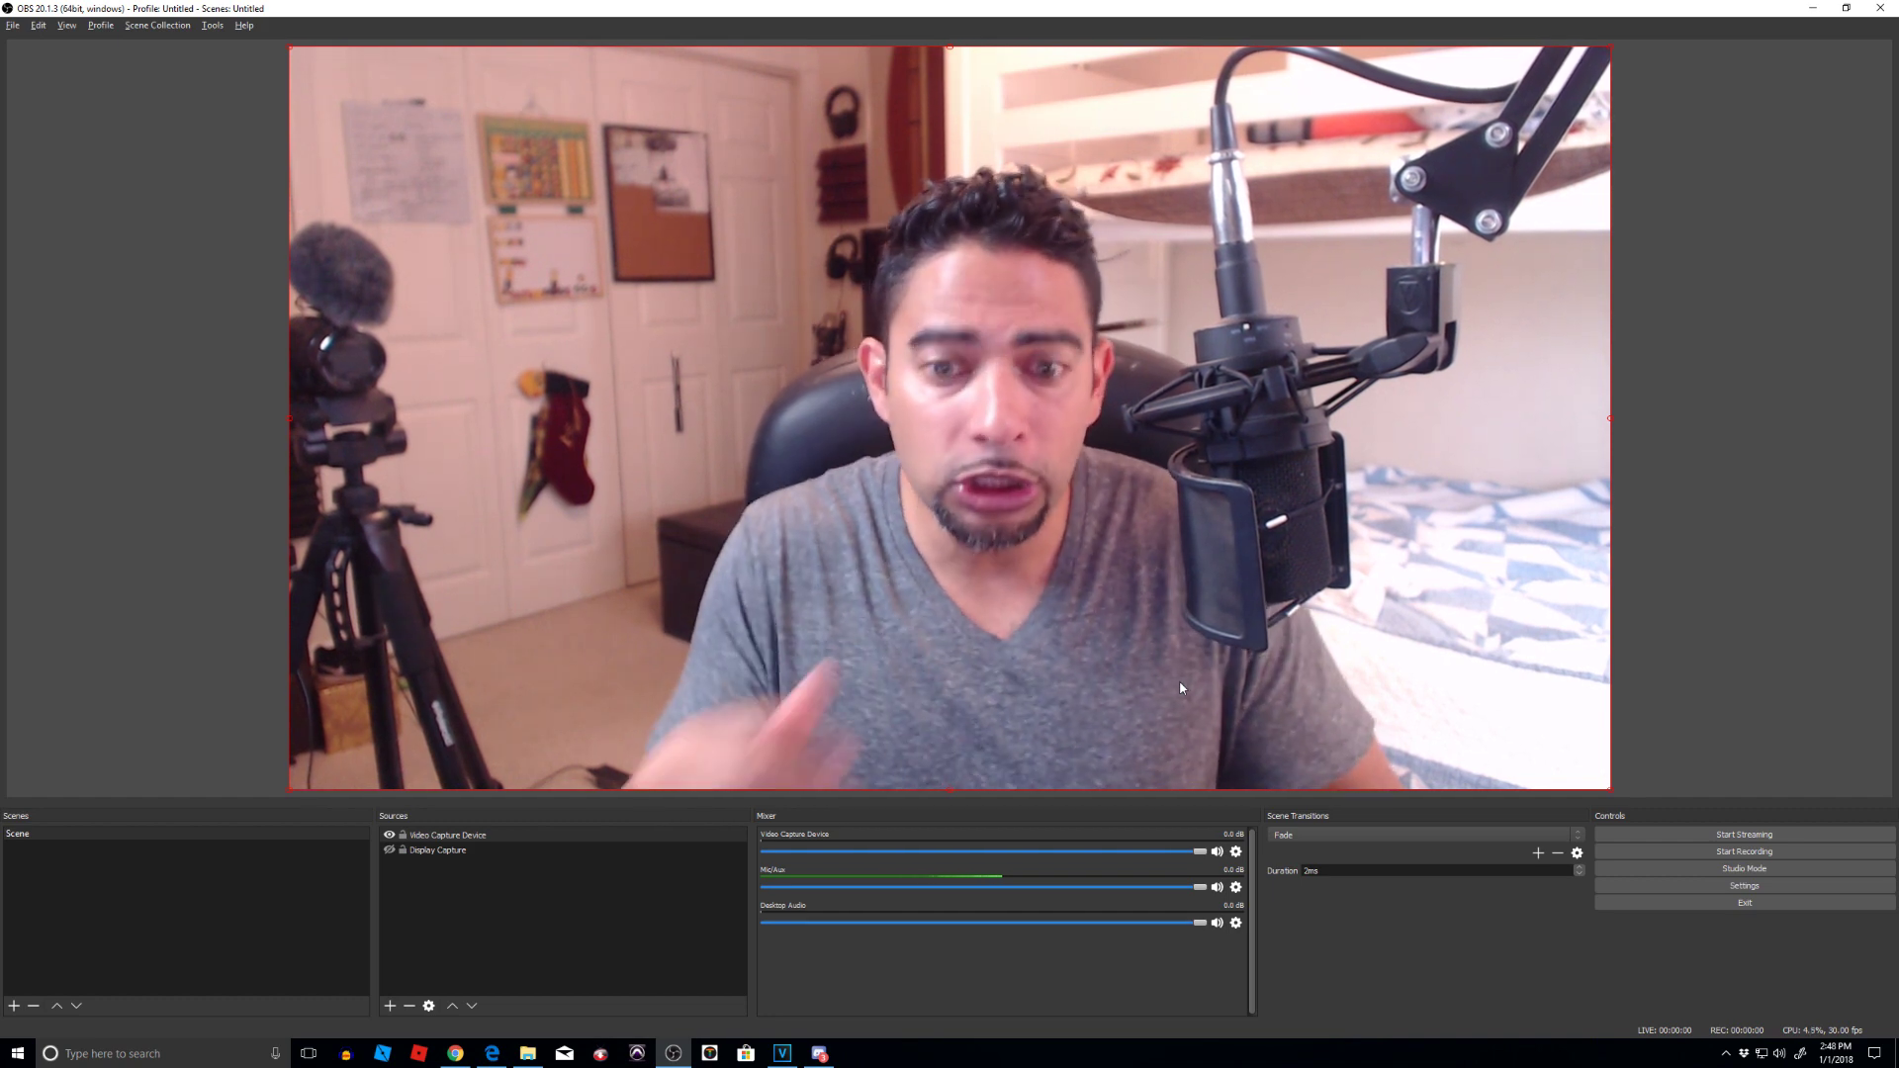
Step: Start an OBS recording, clap on camera, then stop the recording
left_click(1741, 852)
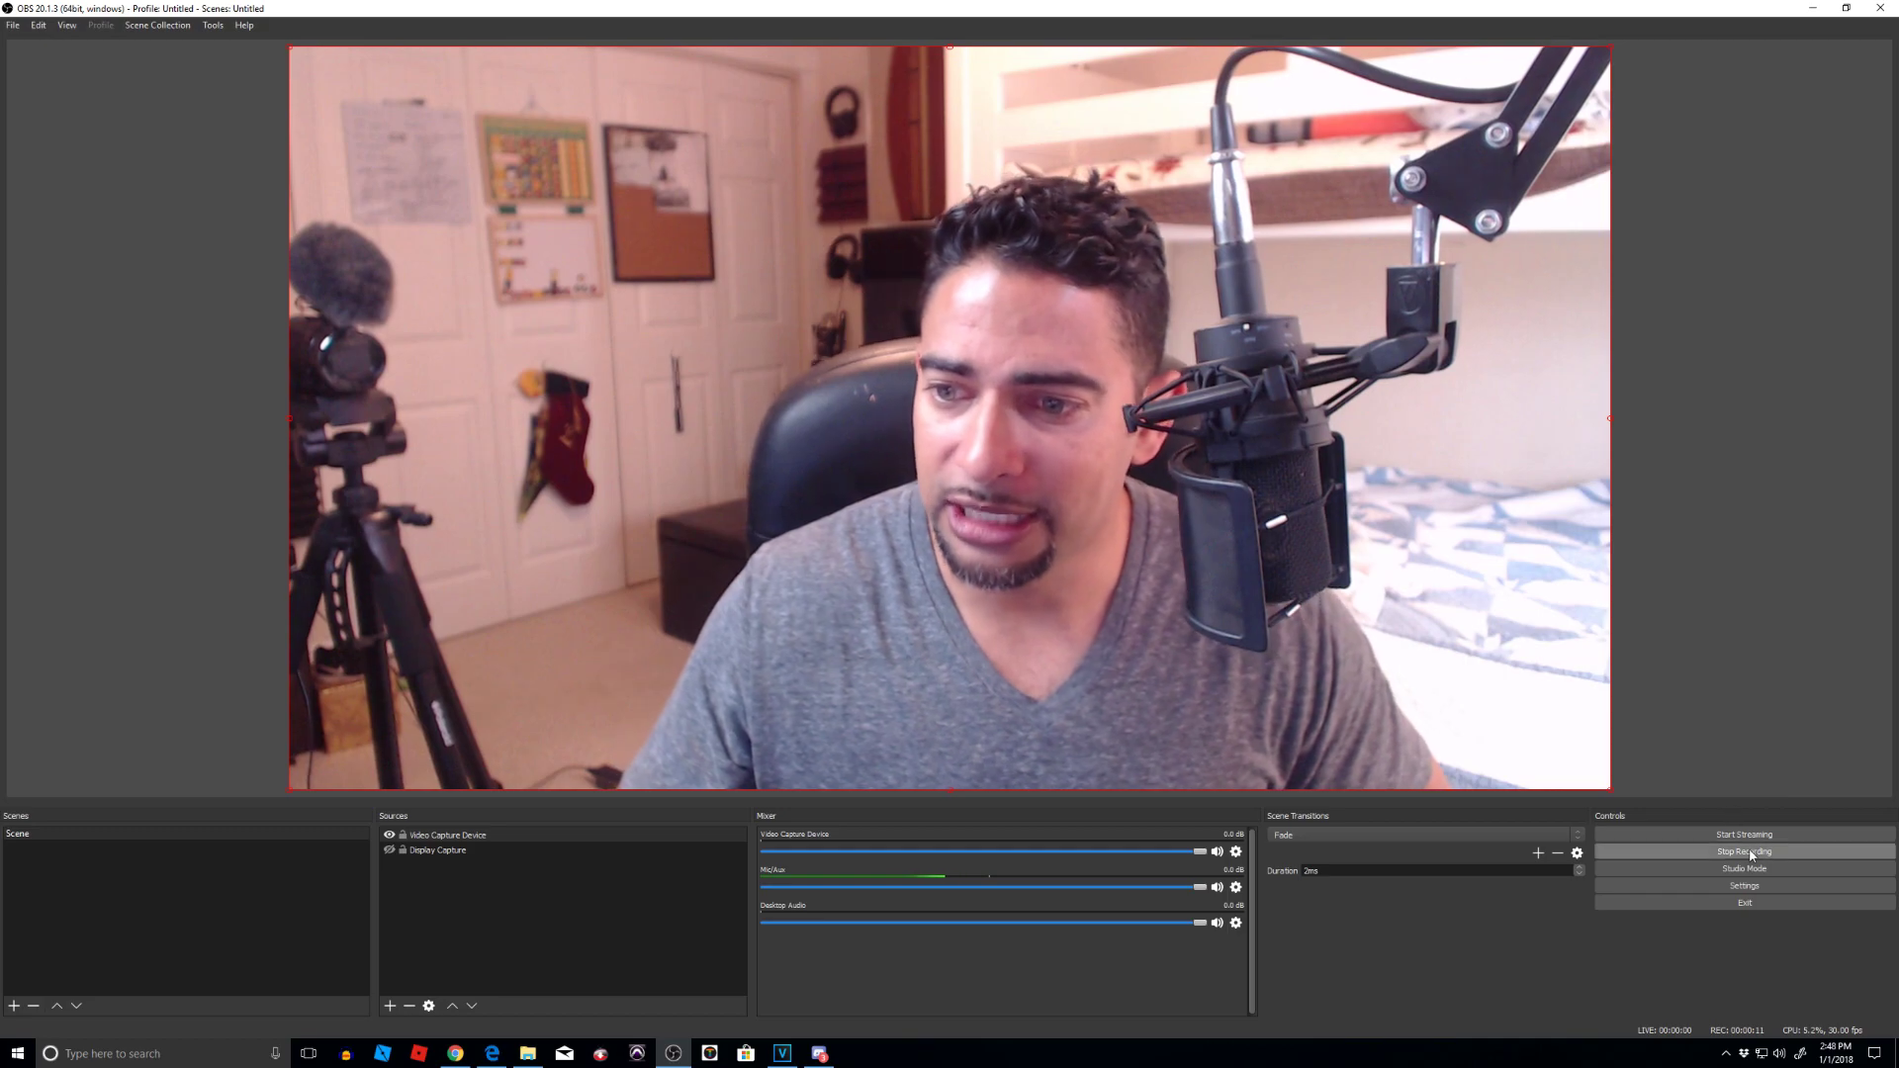
left_click(1749, 854)
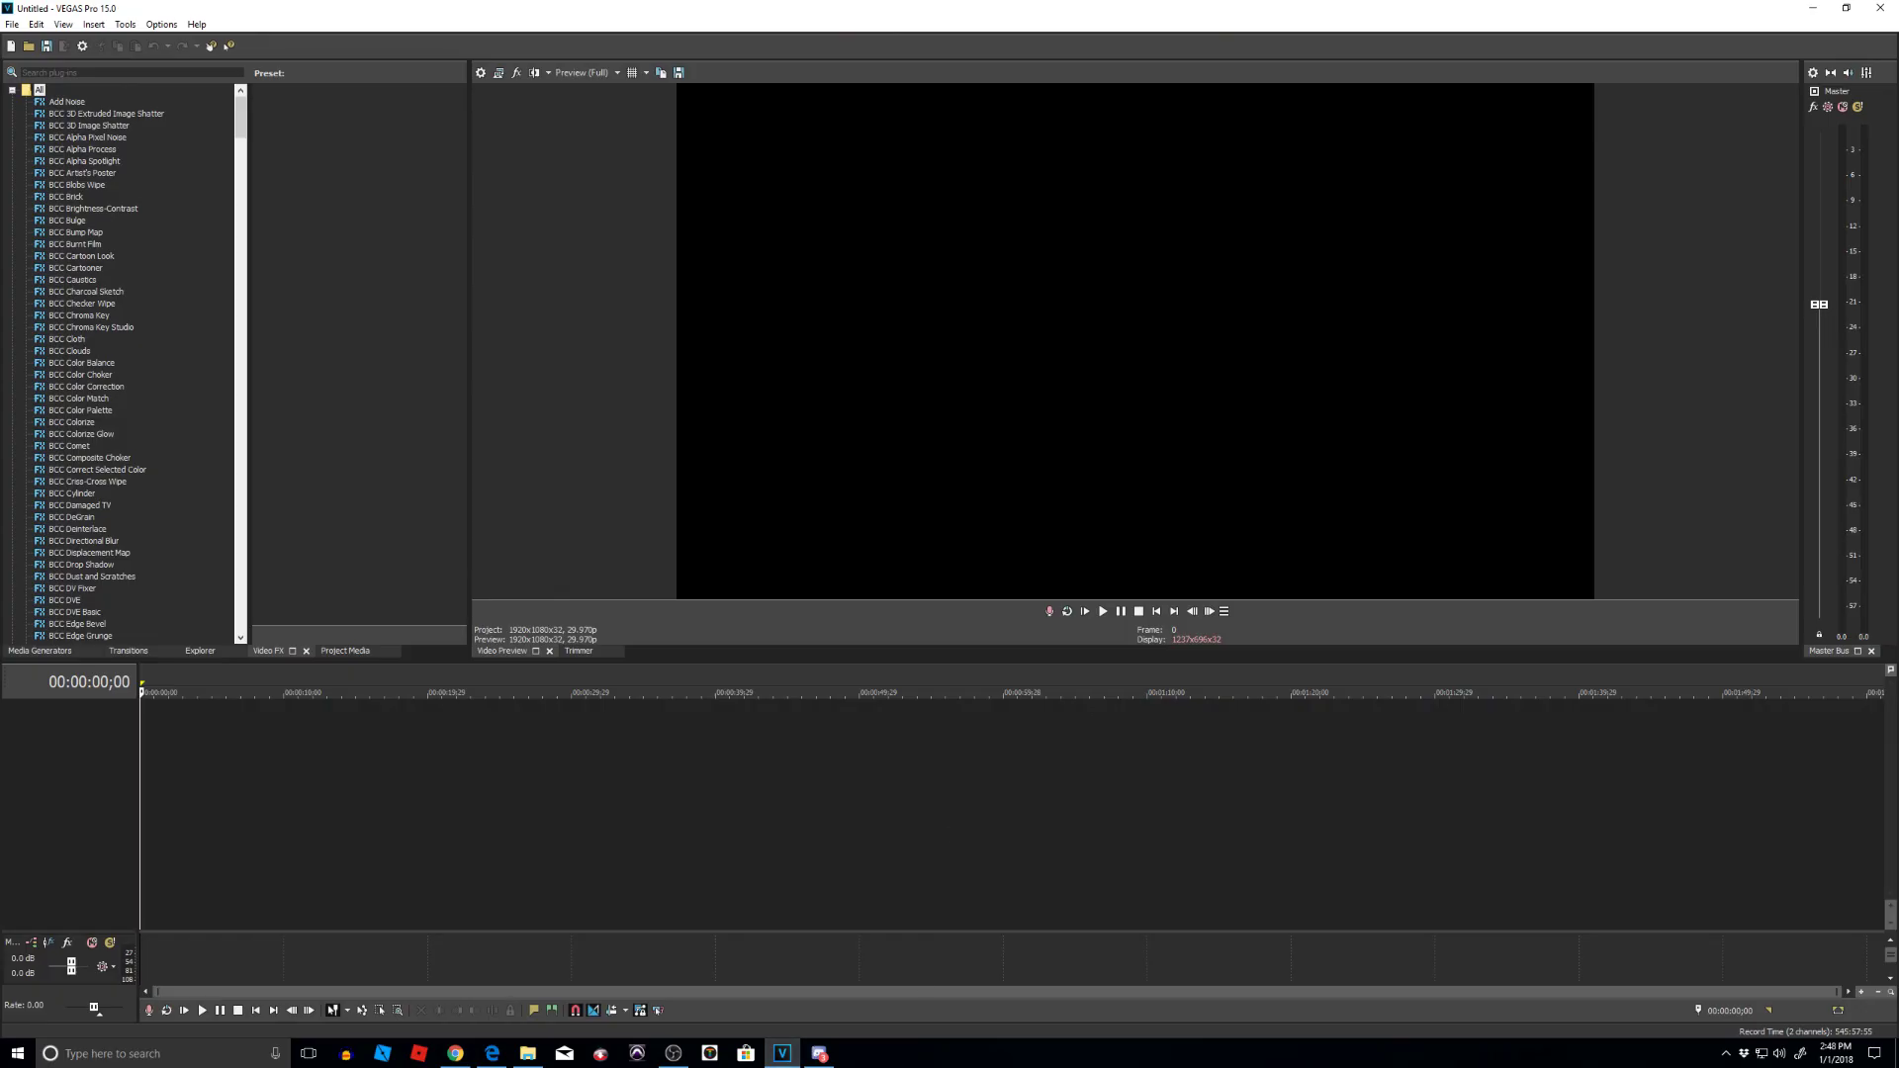
Step: Add the test clip at the timeline start, keep the project settings, and play from about 8 s to the clap
left_click_drag(1397, 714, 141, 739)
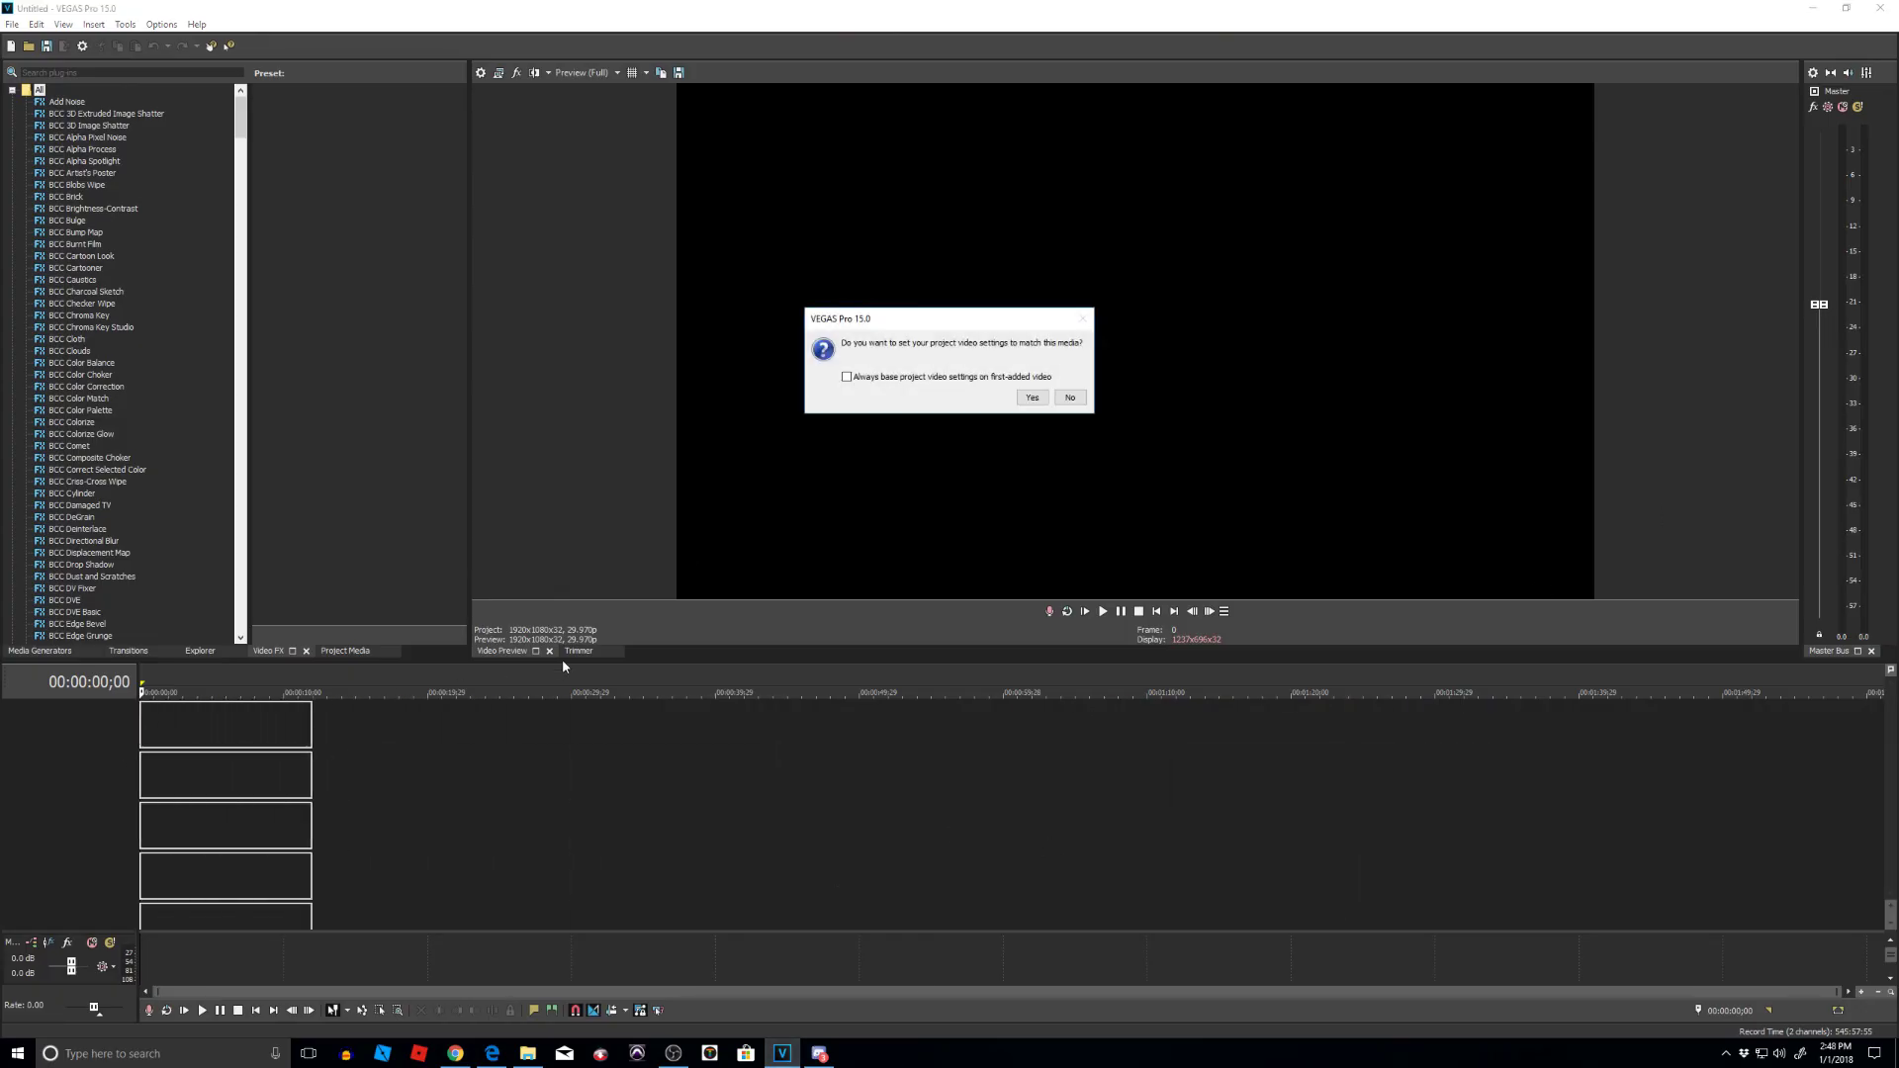
left_click(1073, 398)
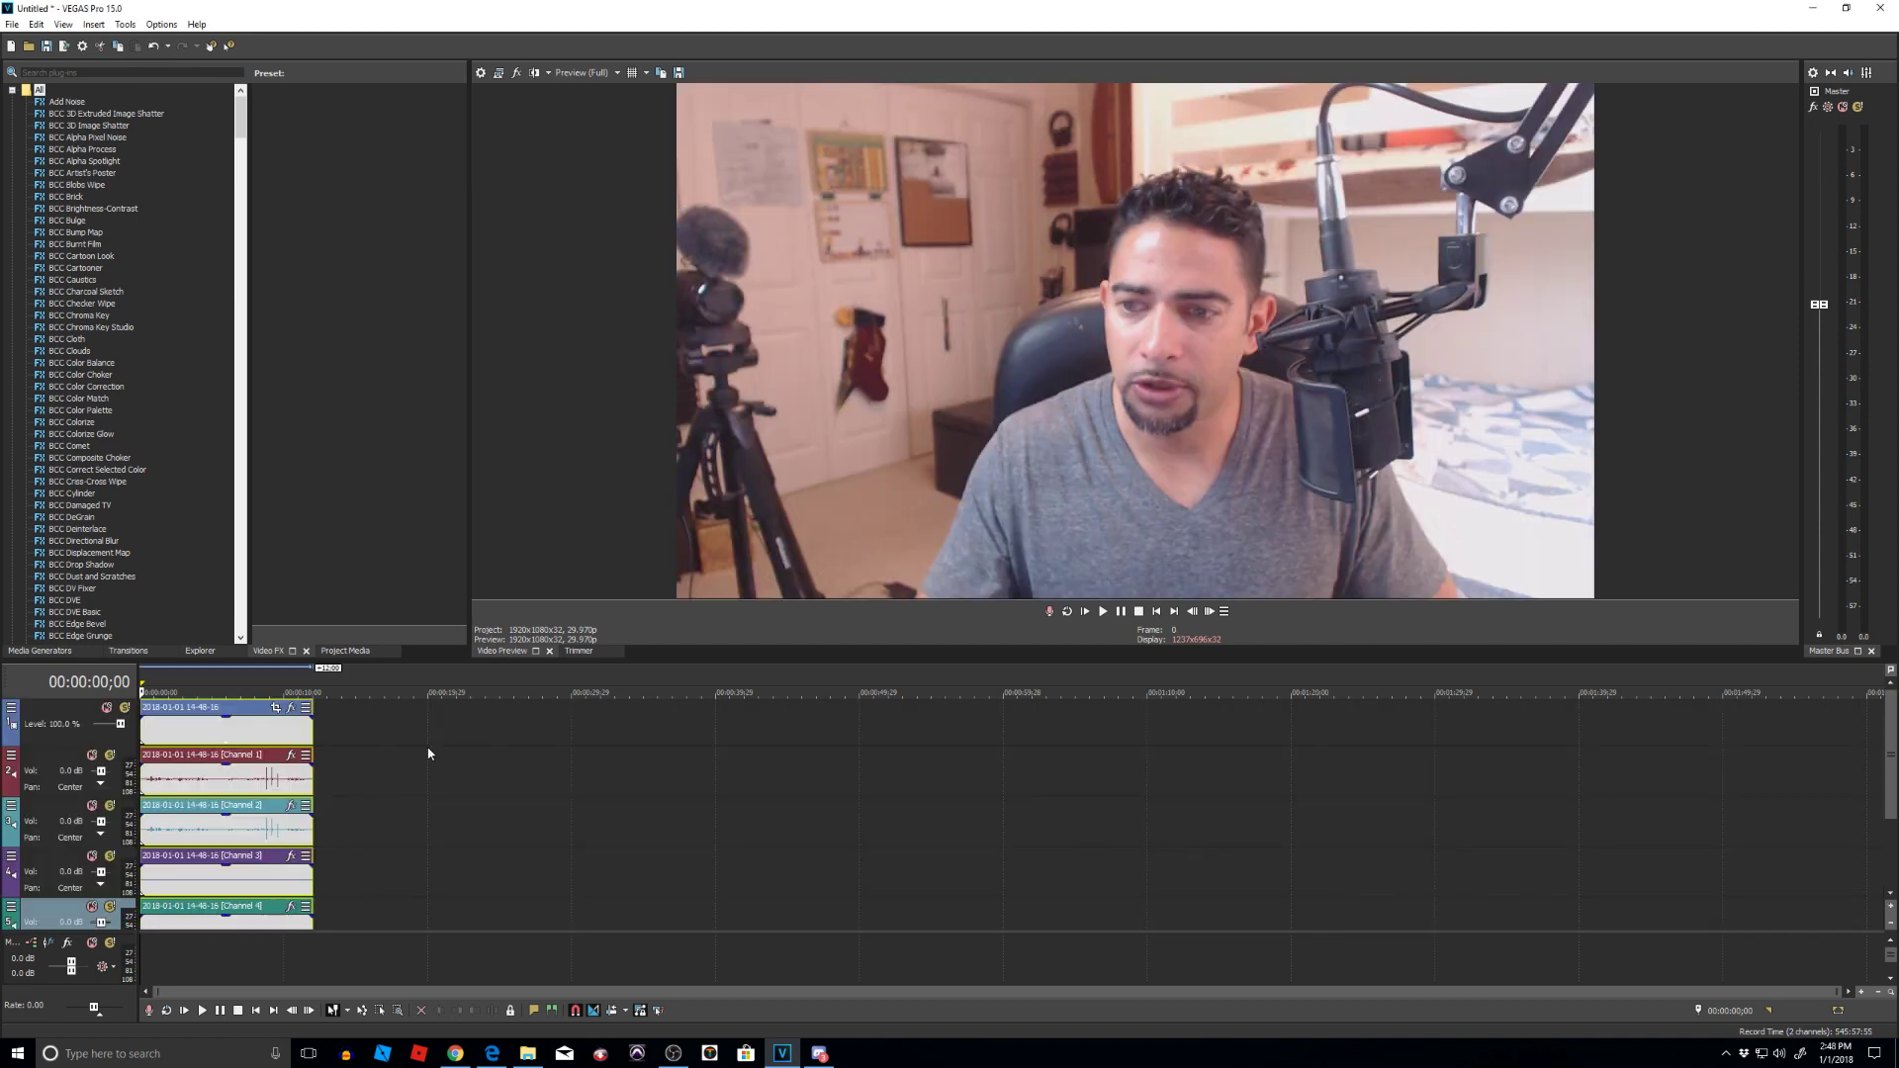
left_click(258, 794)
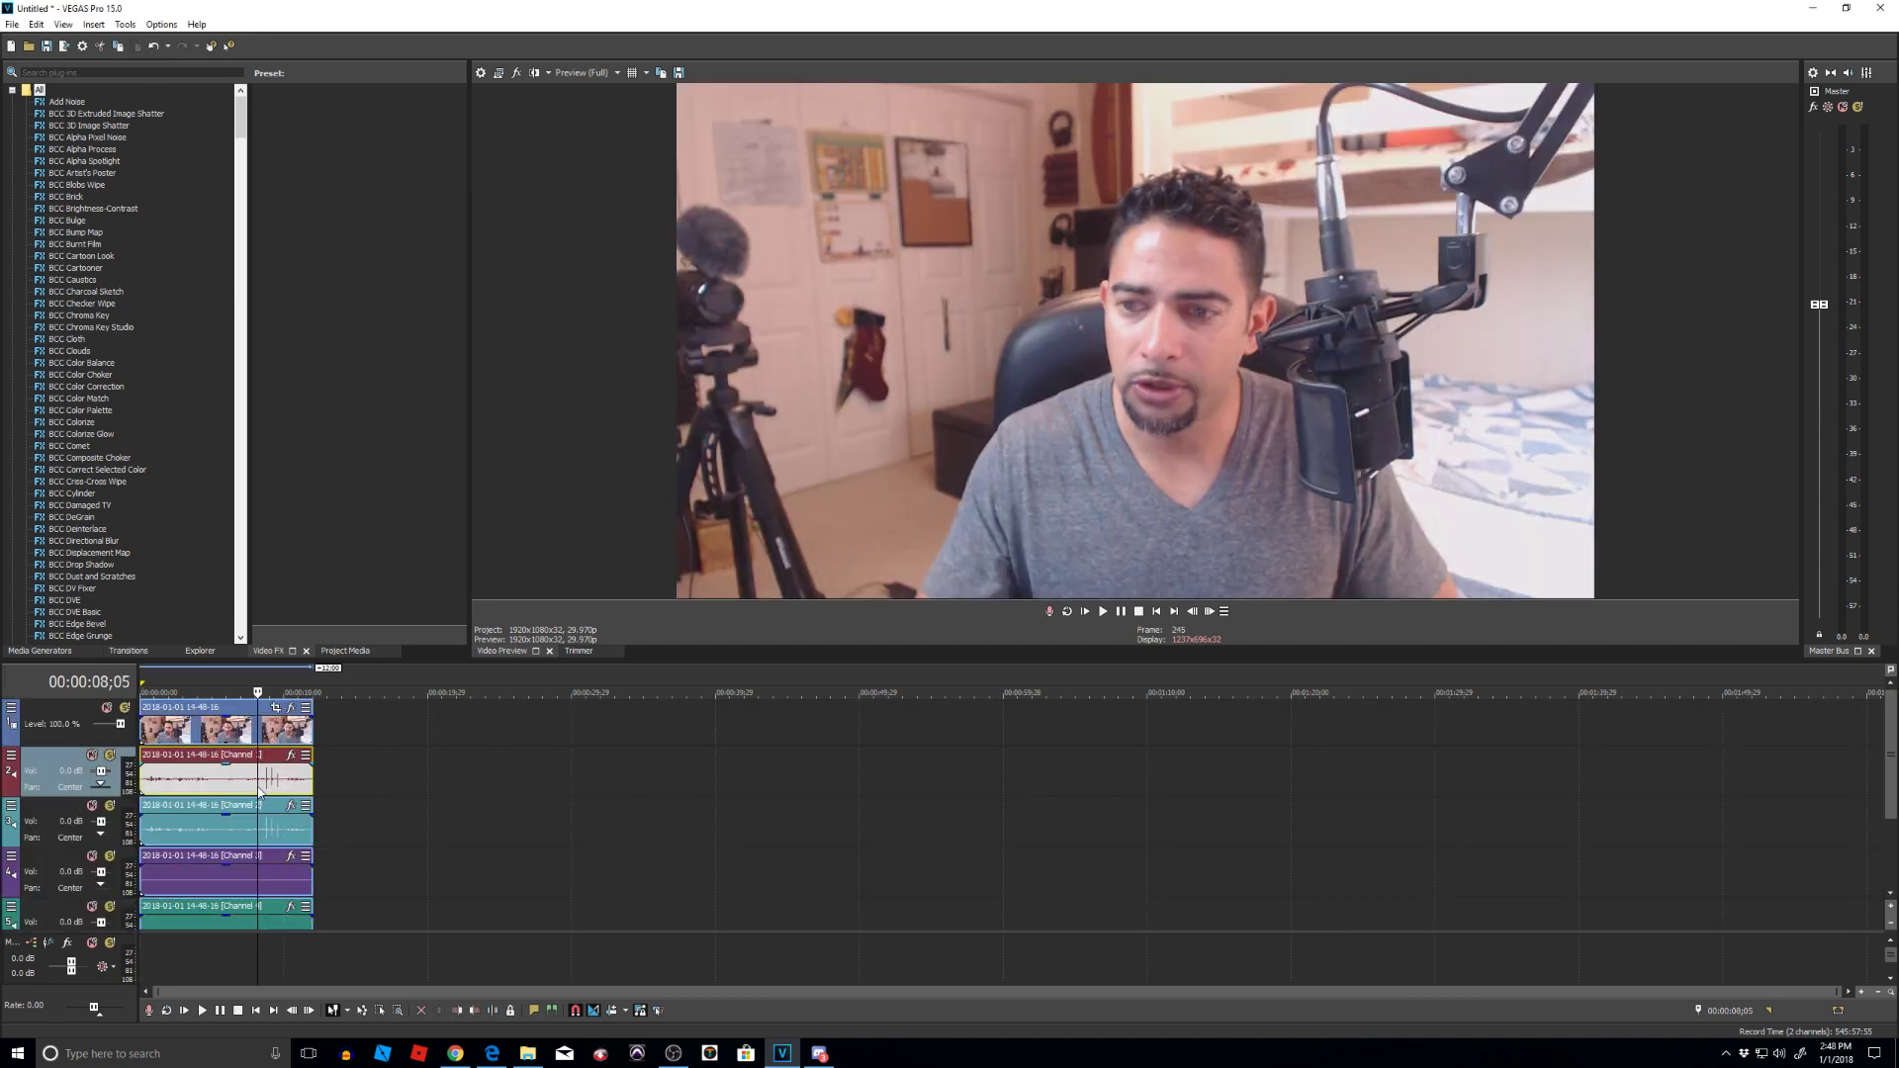
scroll(262, 805, "up", 2)
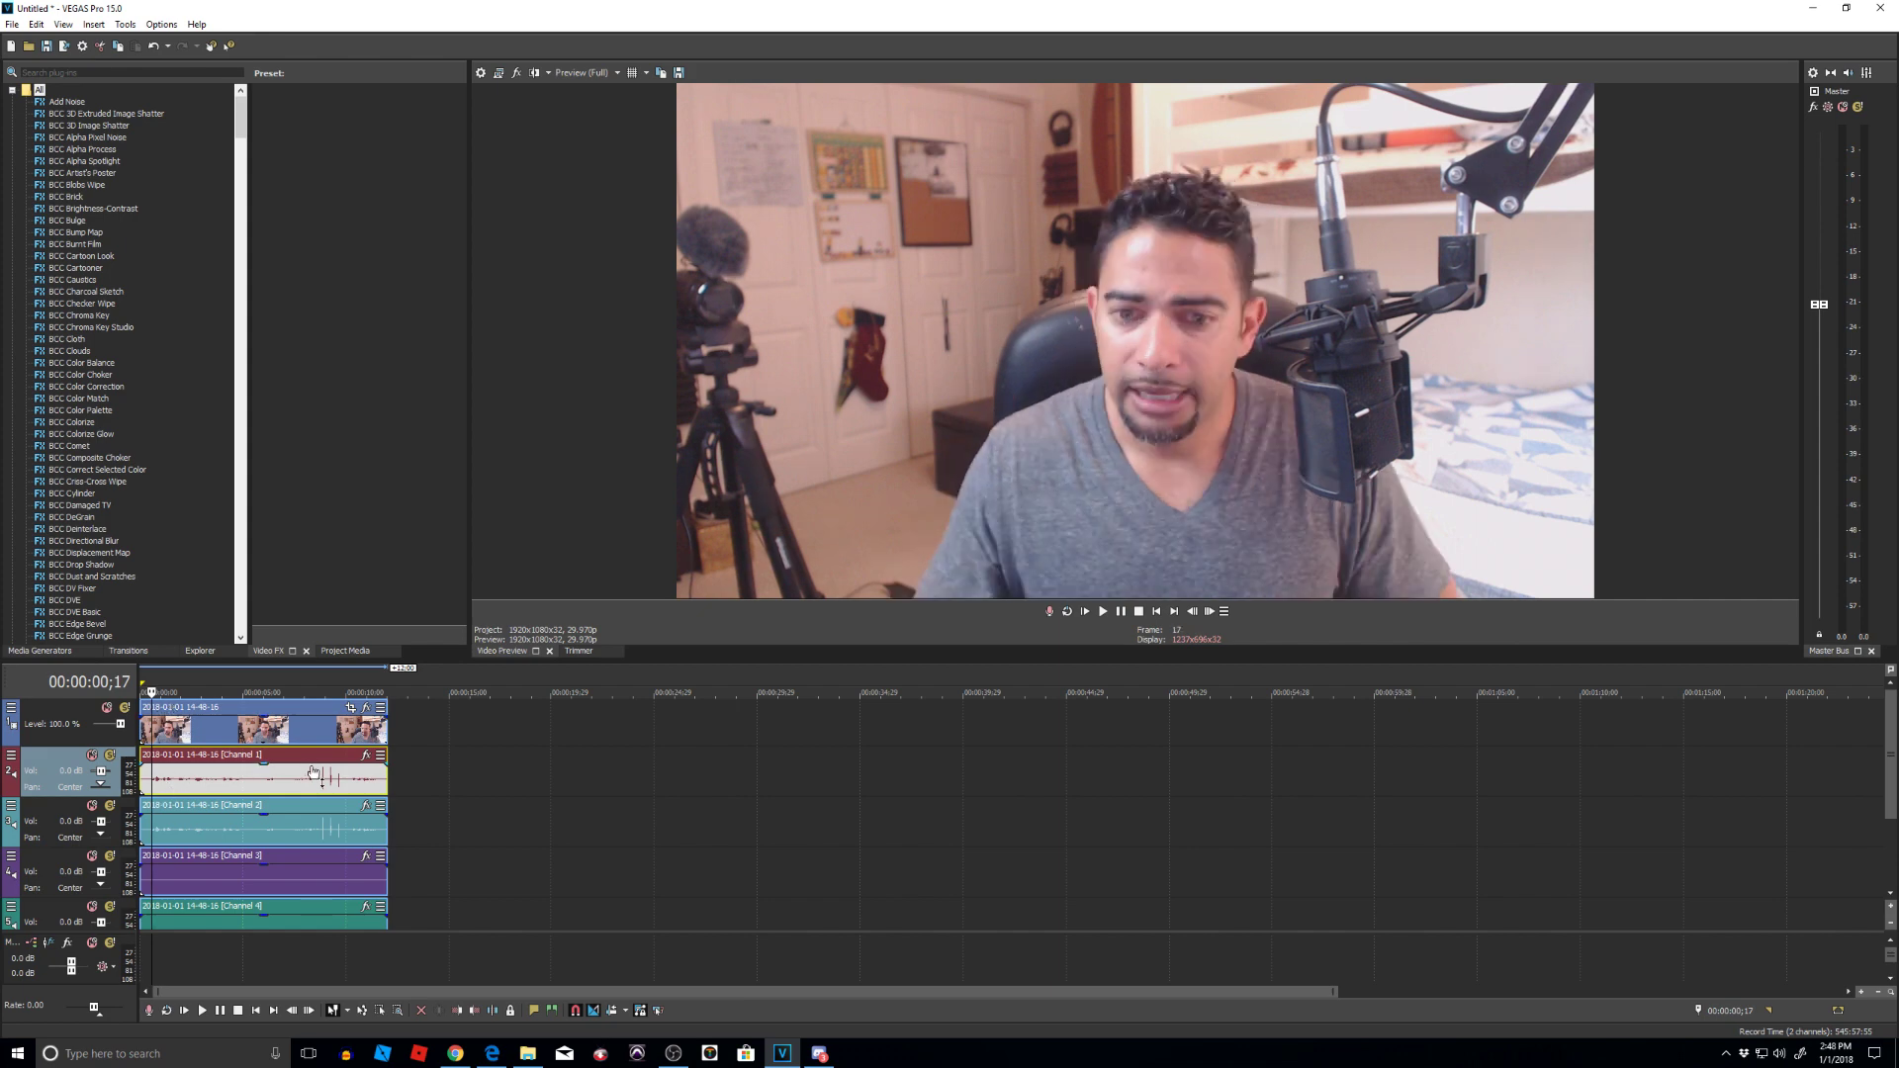
key("space")
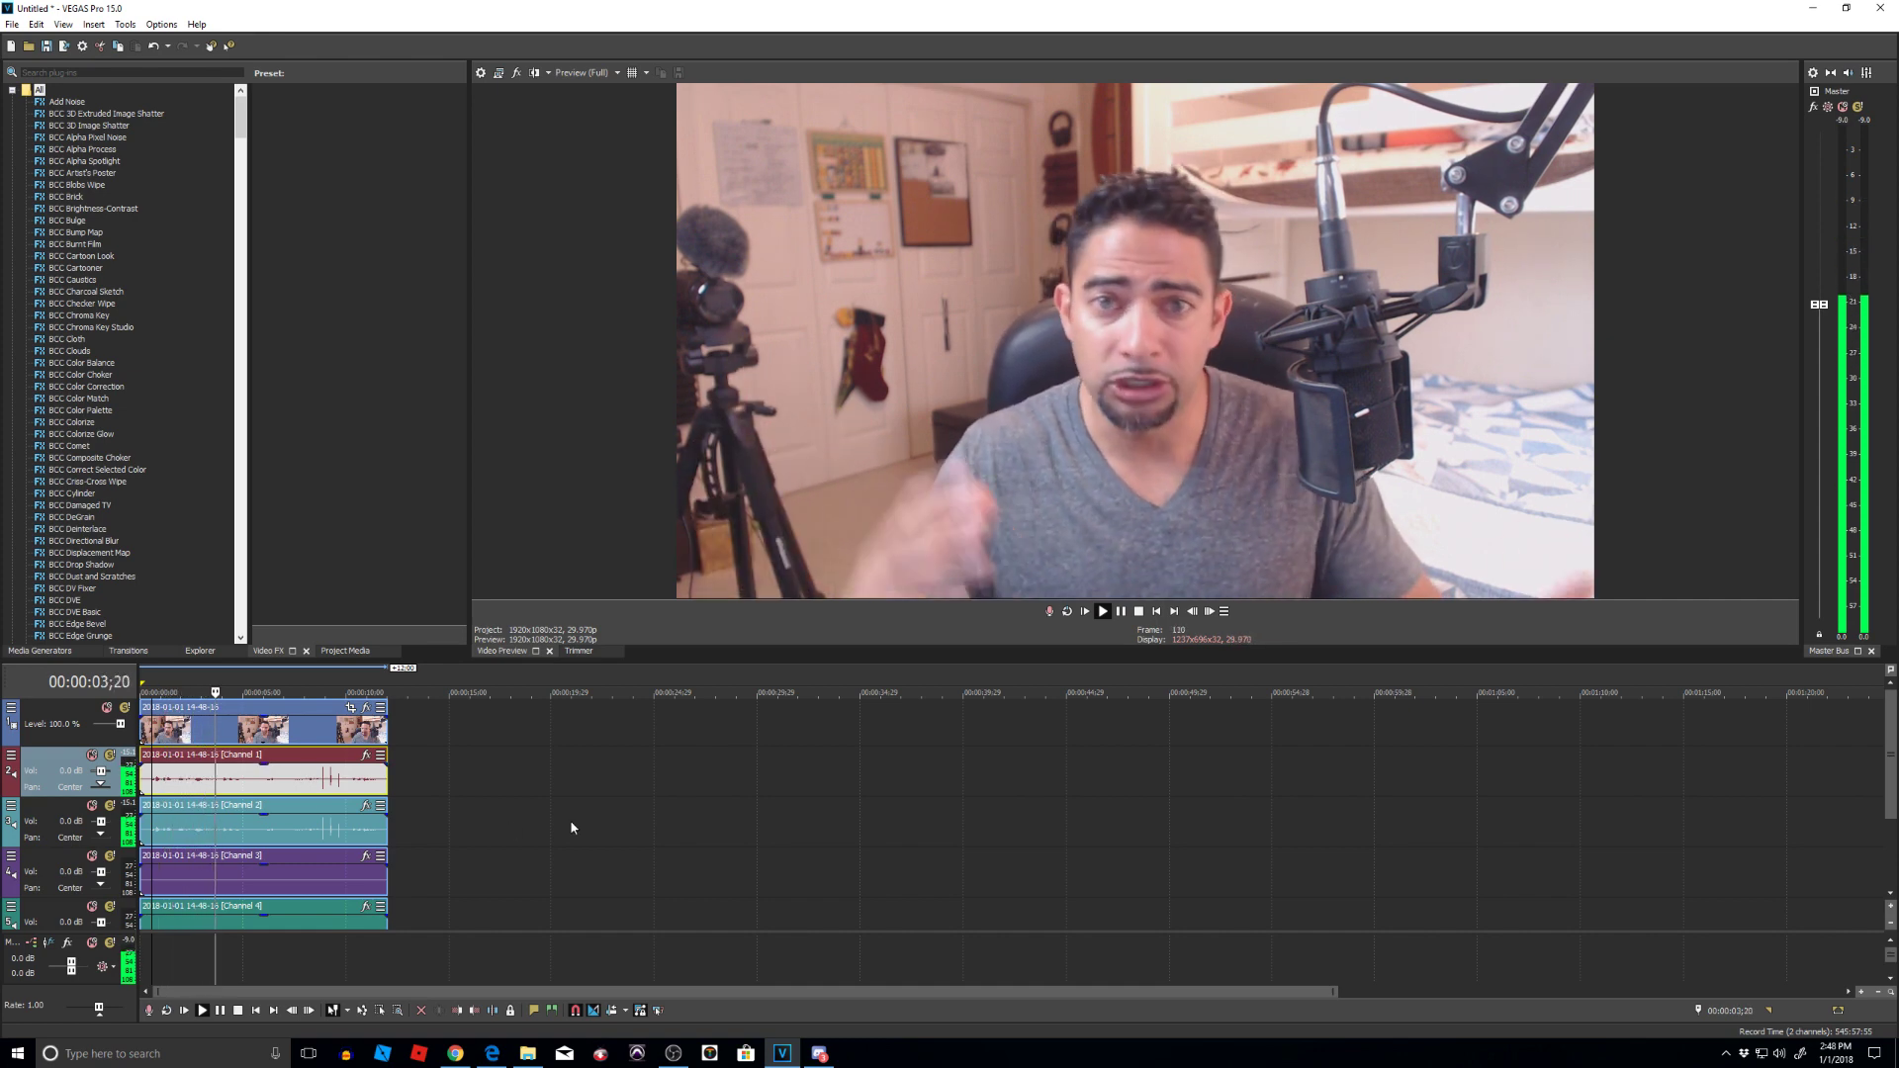
scroll(410, 791, "up", 2)
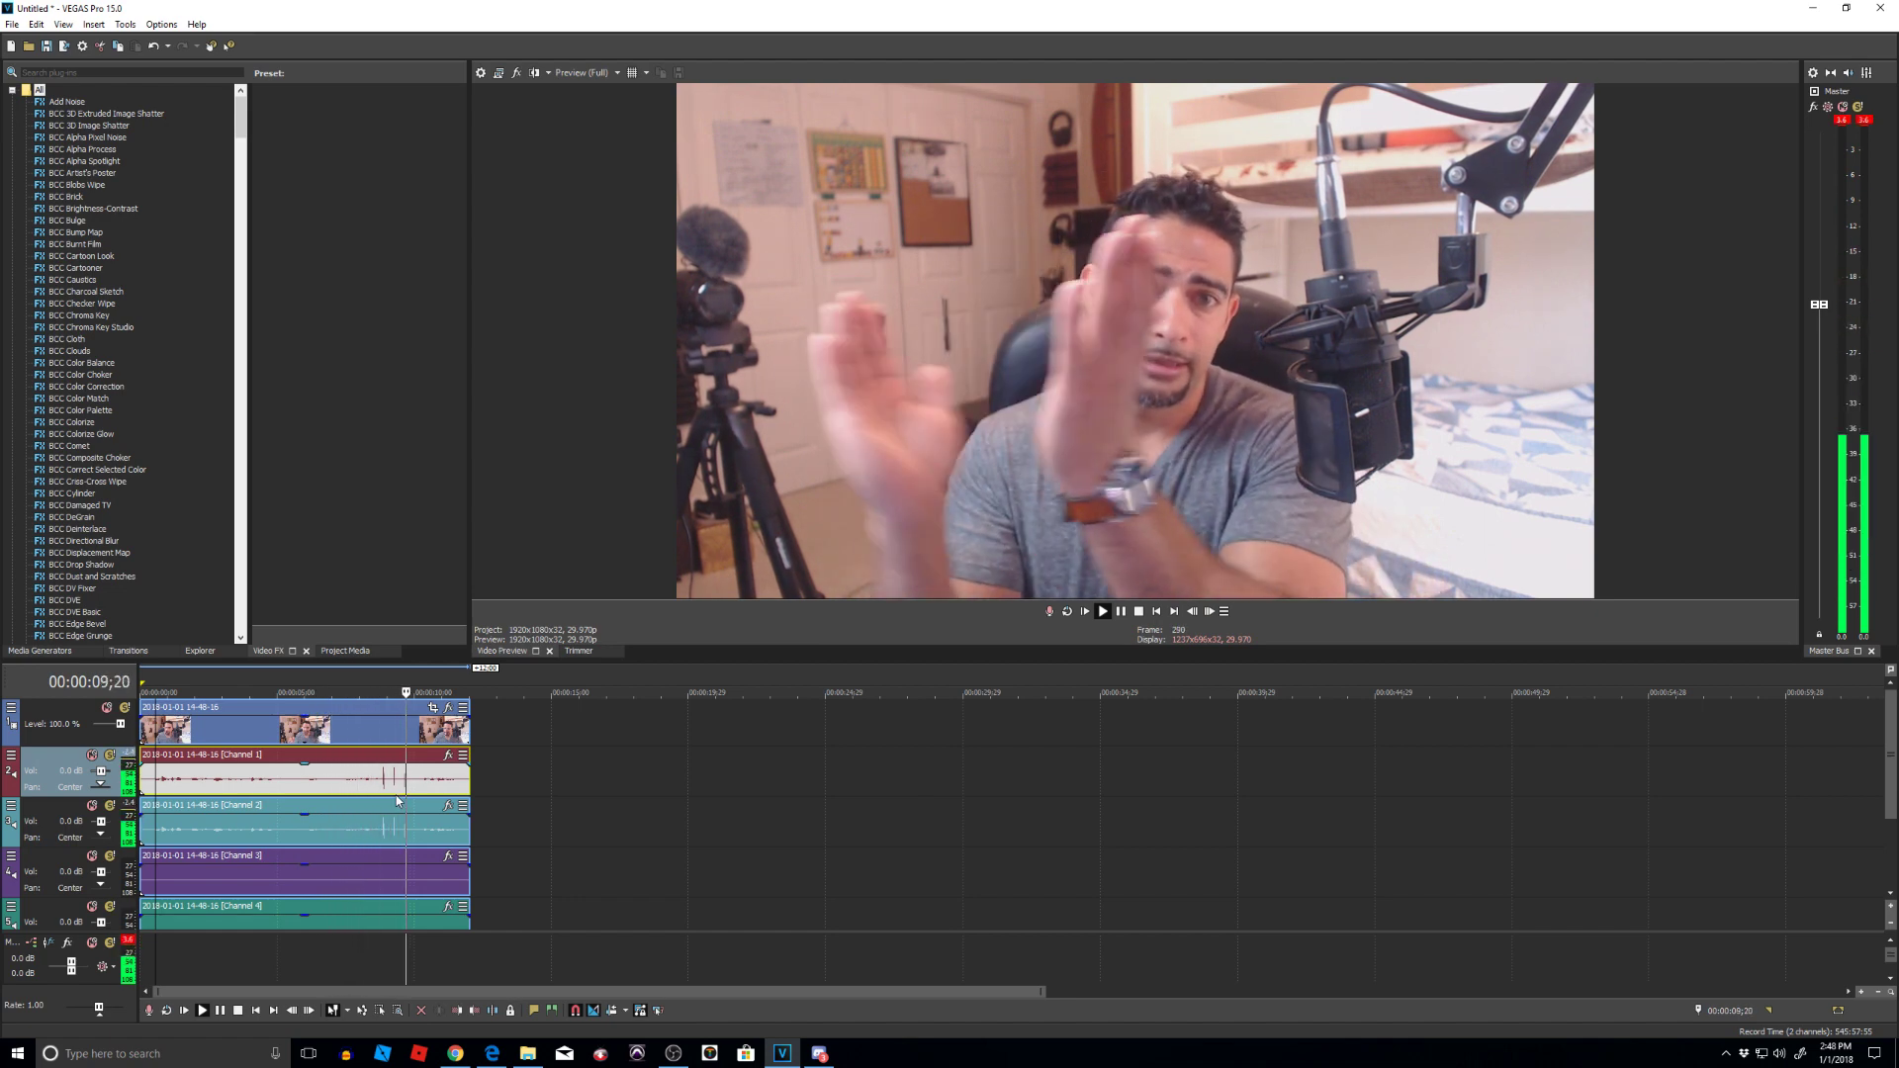
left_click(367, 777)
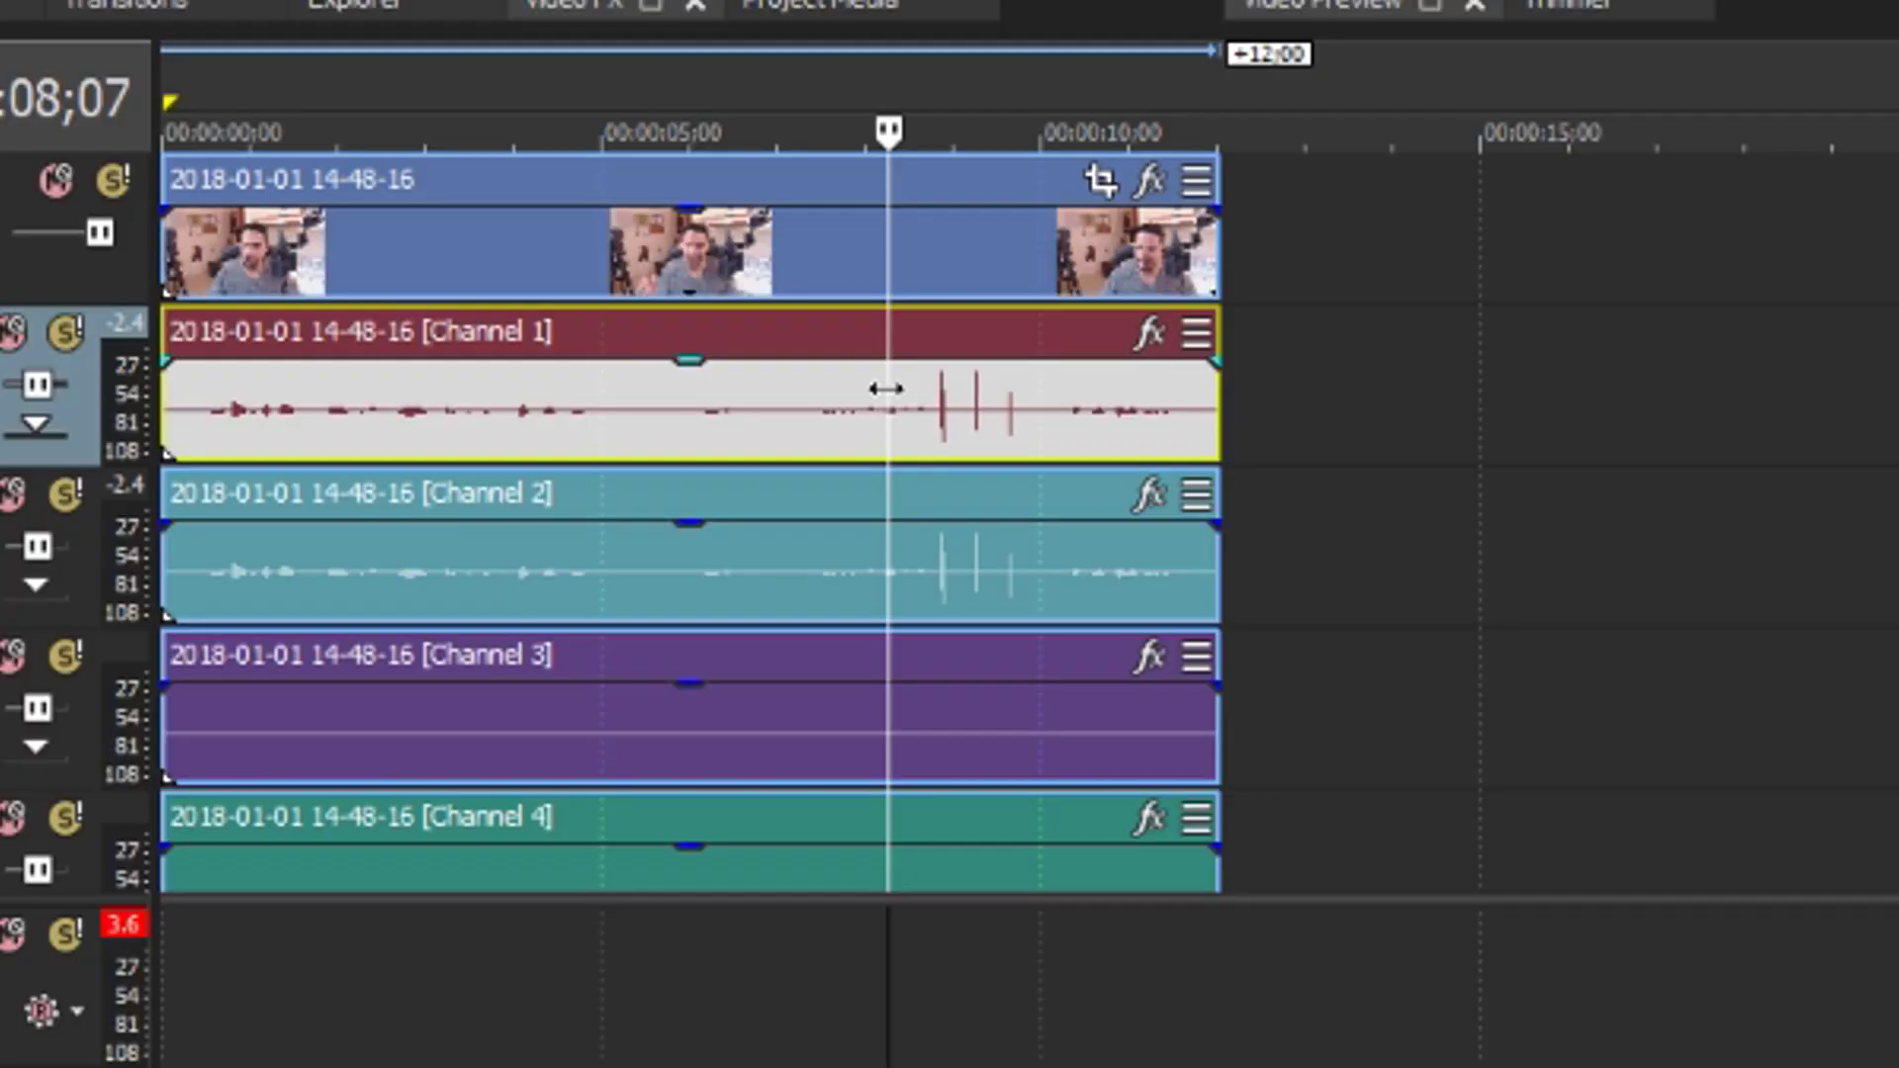
Step: Locate the first clap spike in the audio waveform
left_click(942, 419)
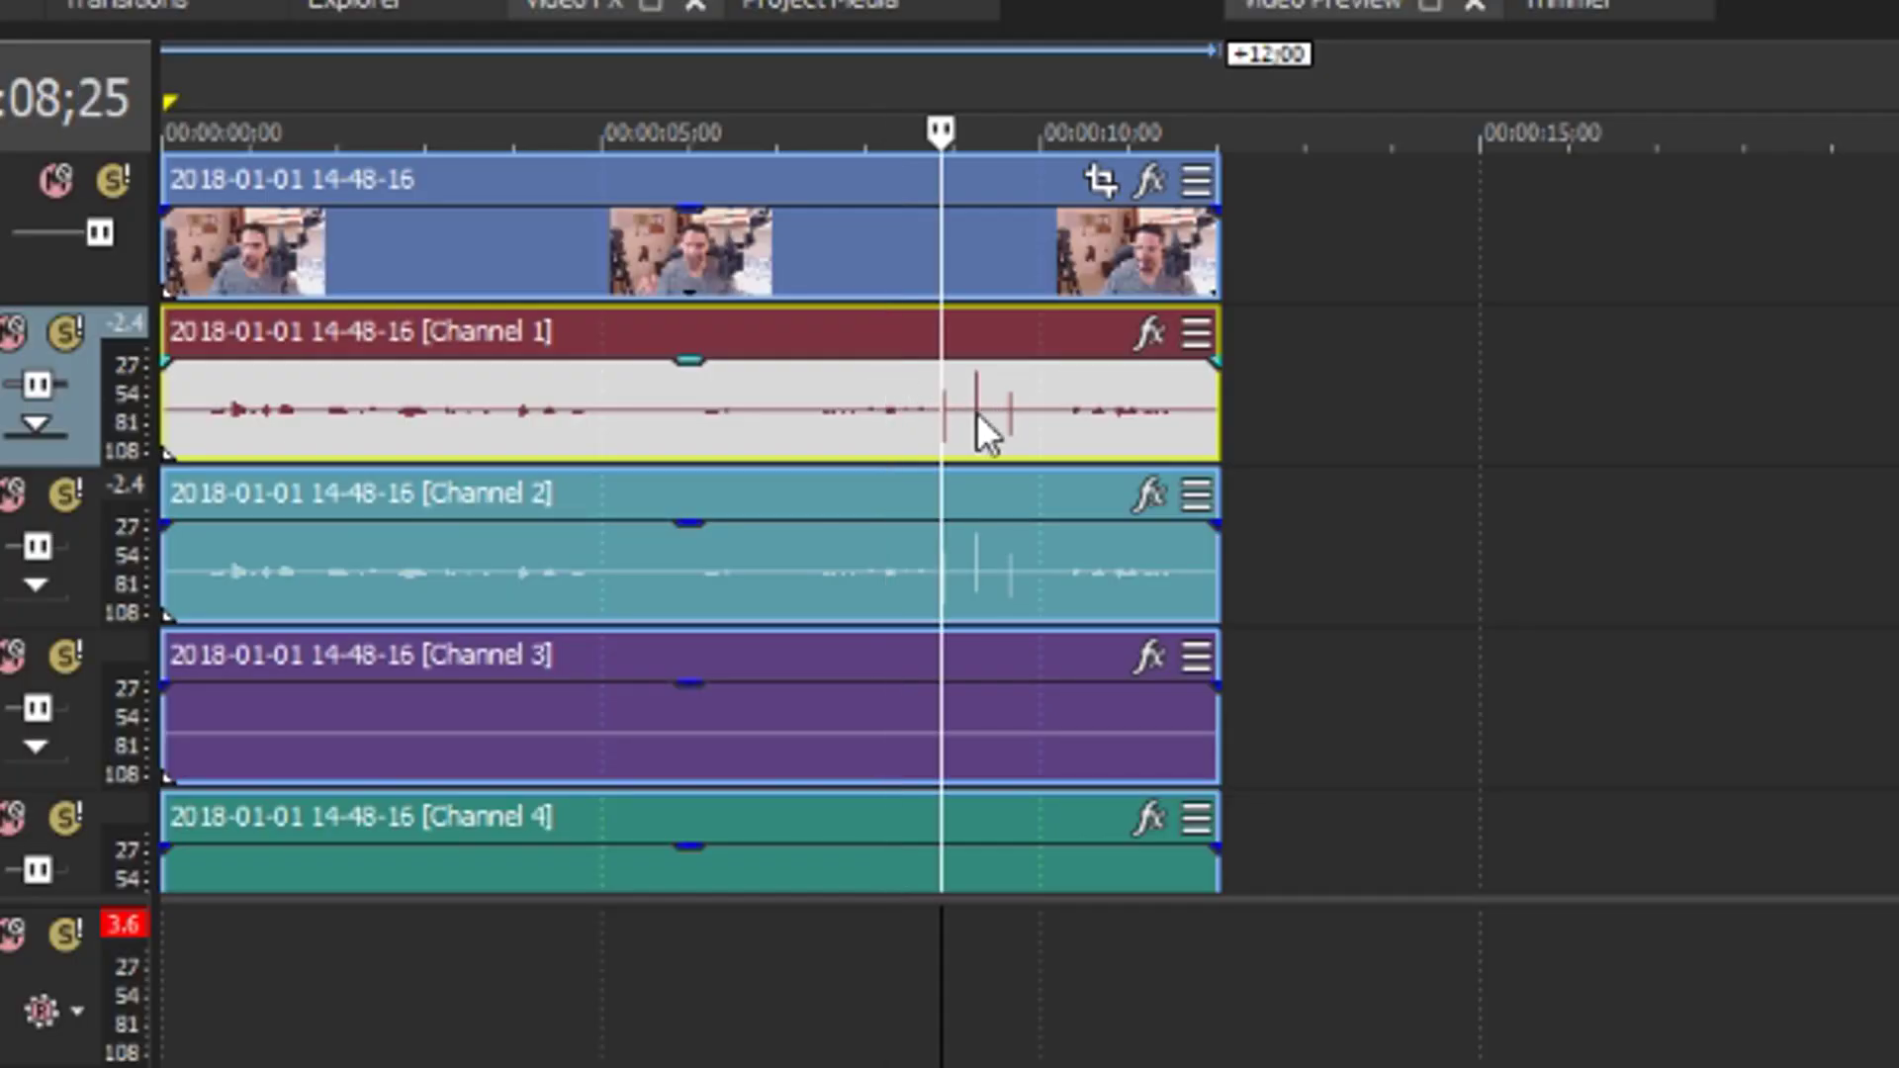
left_click(977, 411)
left_click(1001, 413)
left_click(941, 420)
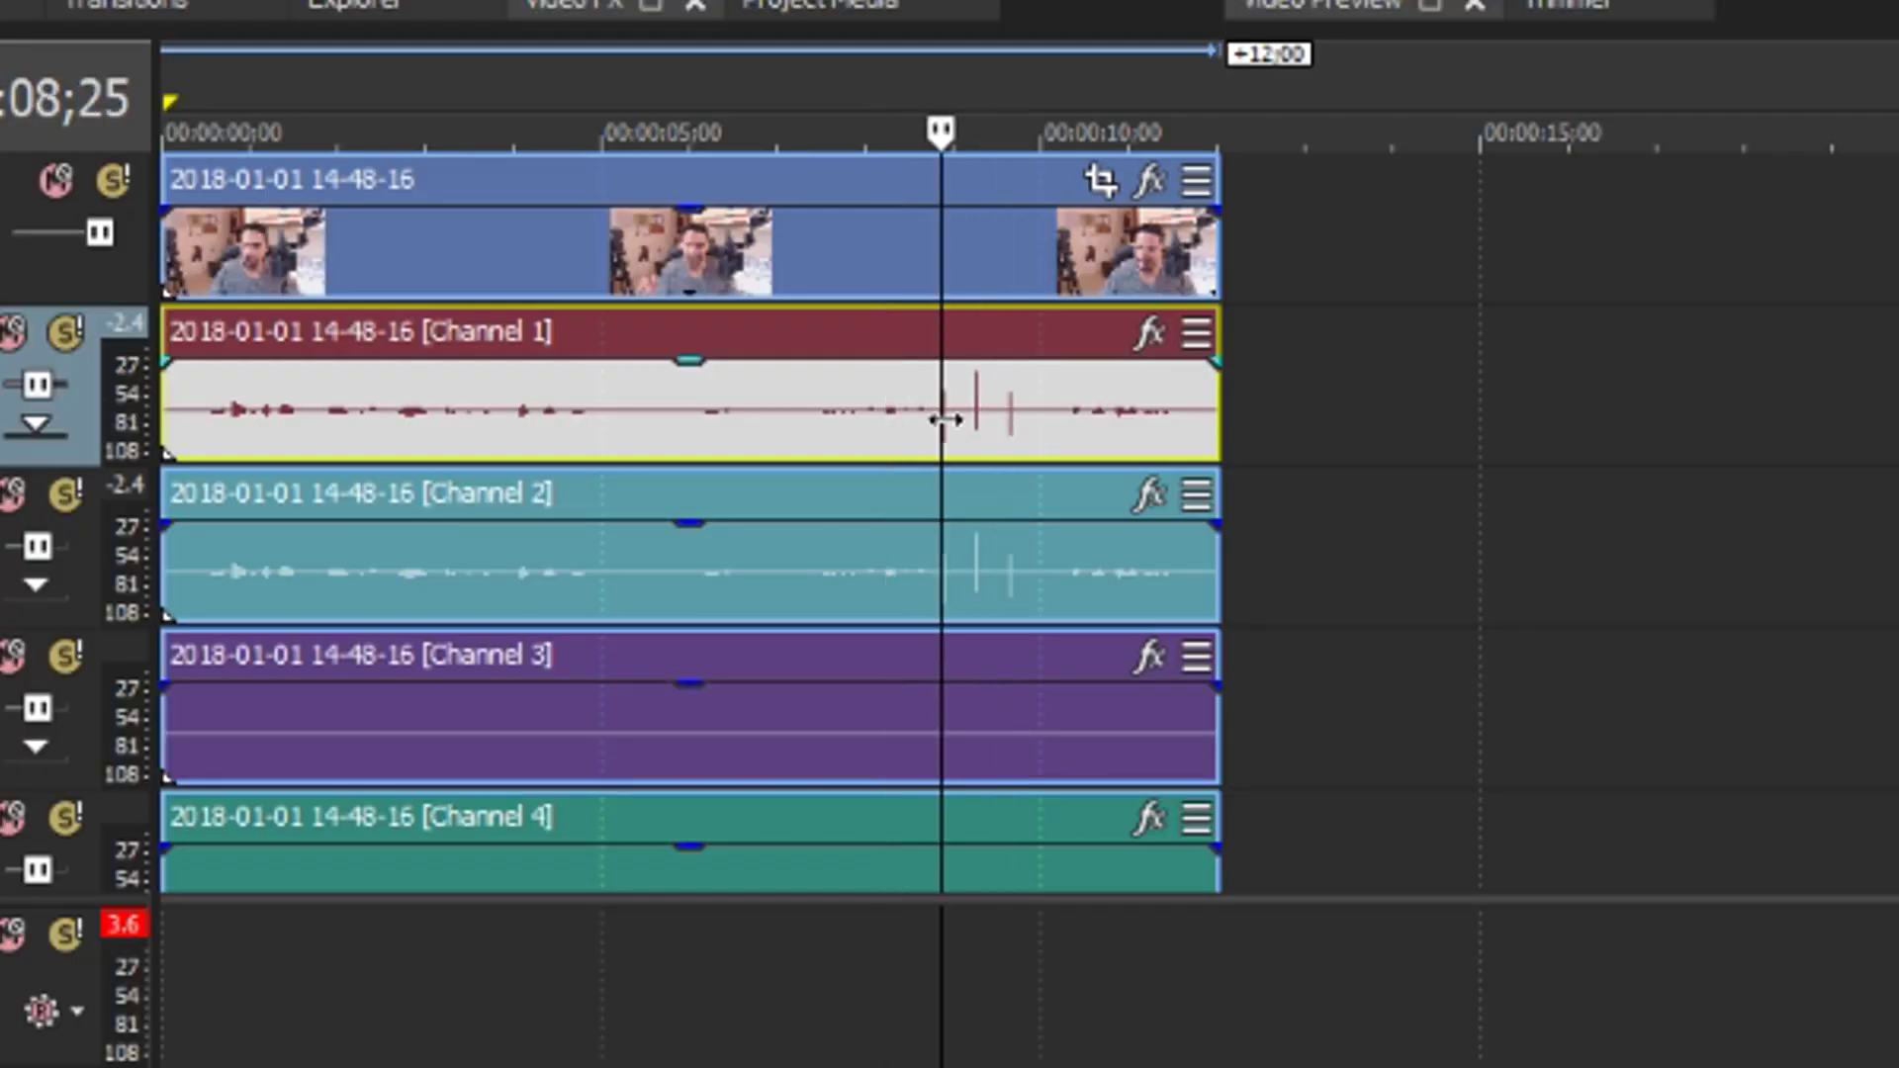
scroll(1386, 601, "up", 3)
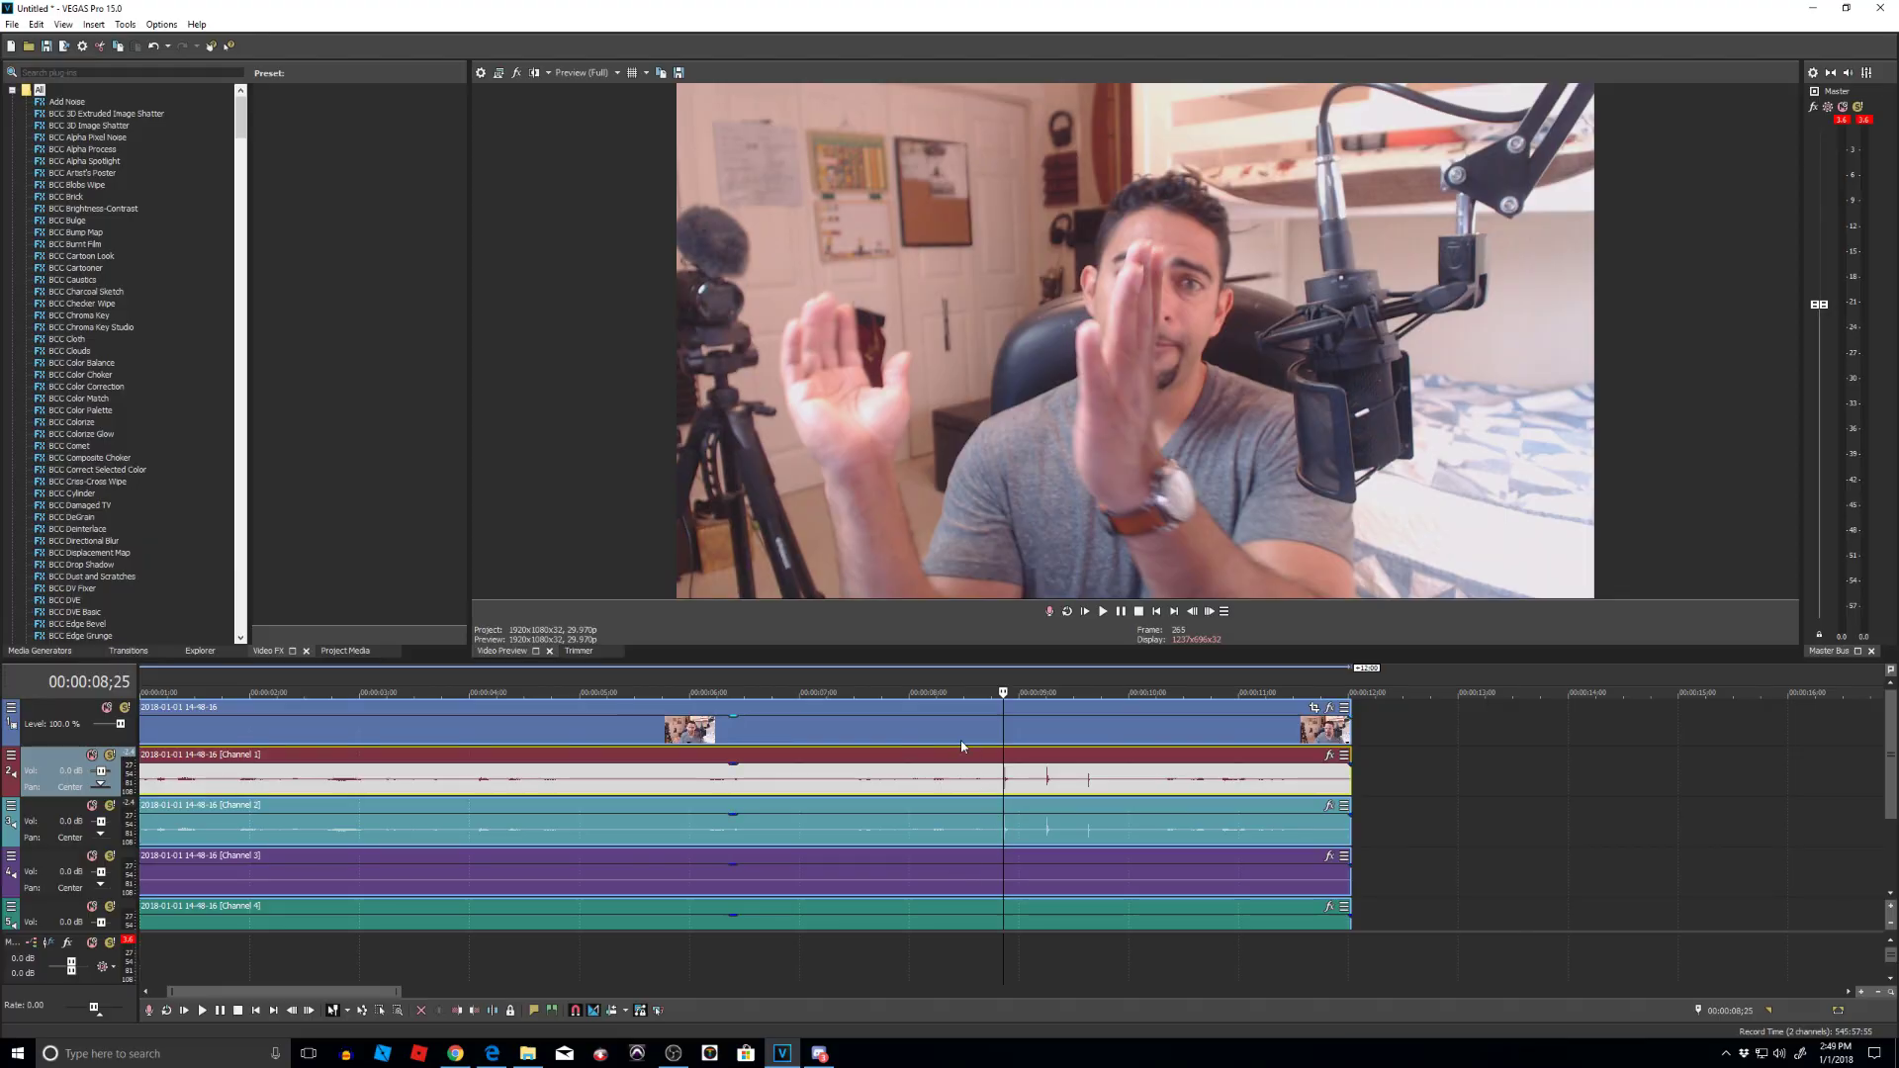
Step: Step frame by frame through the video to where the hands meet
left_click(954, 736)
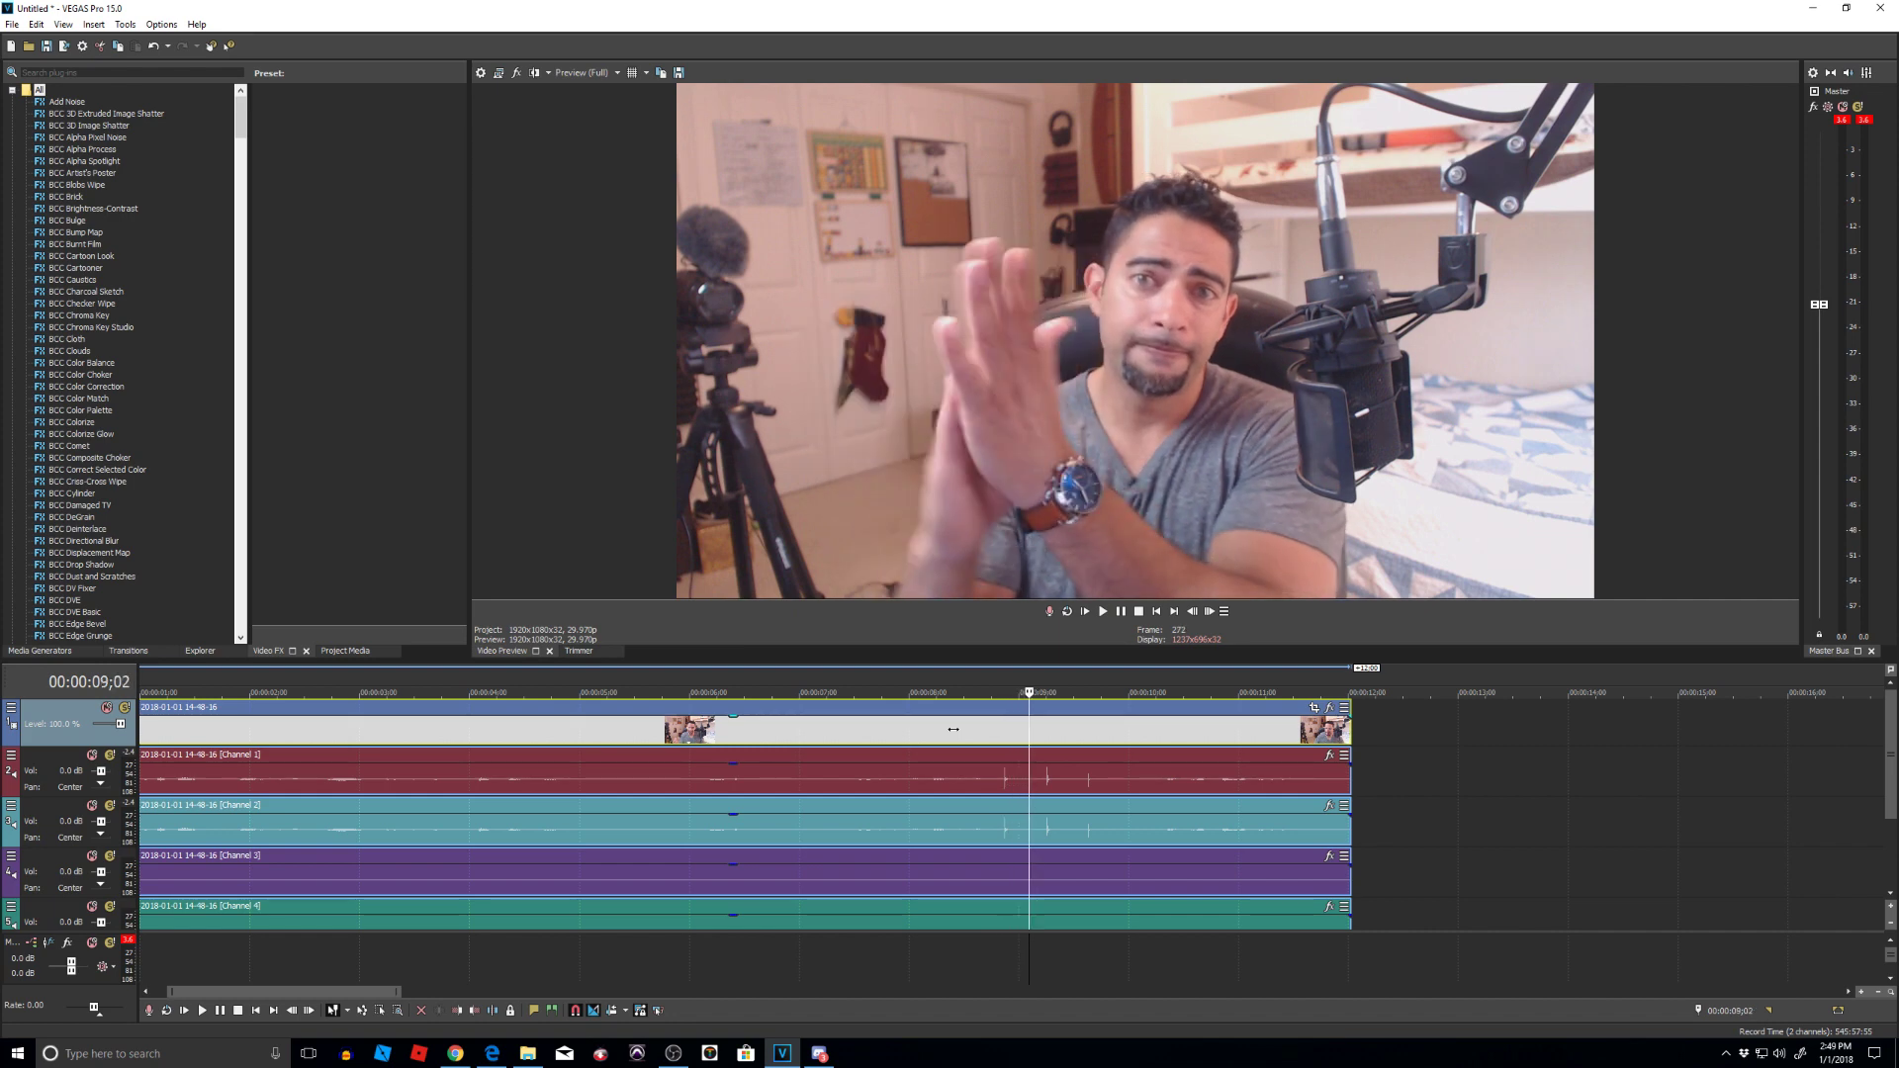
key("Left")
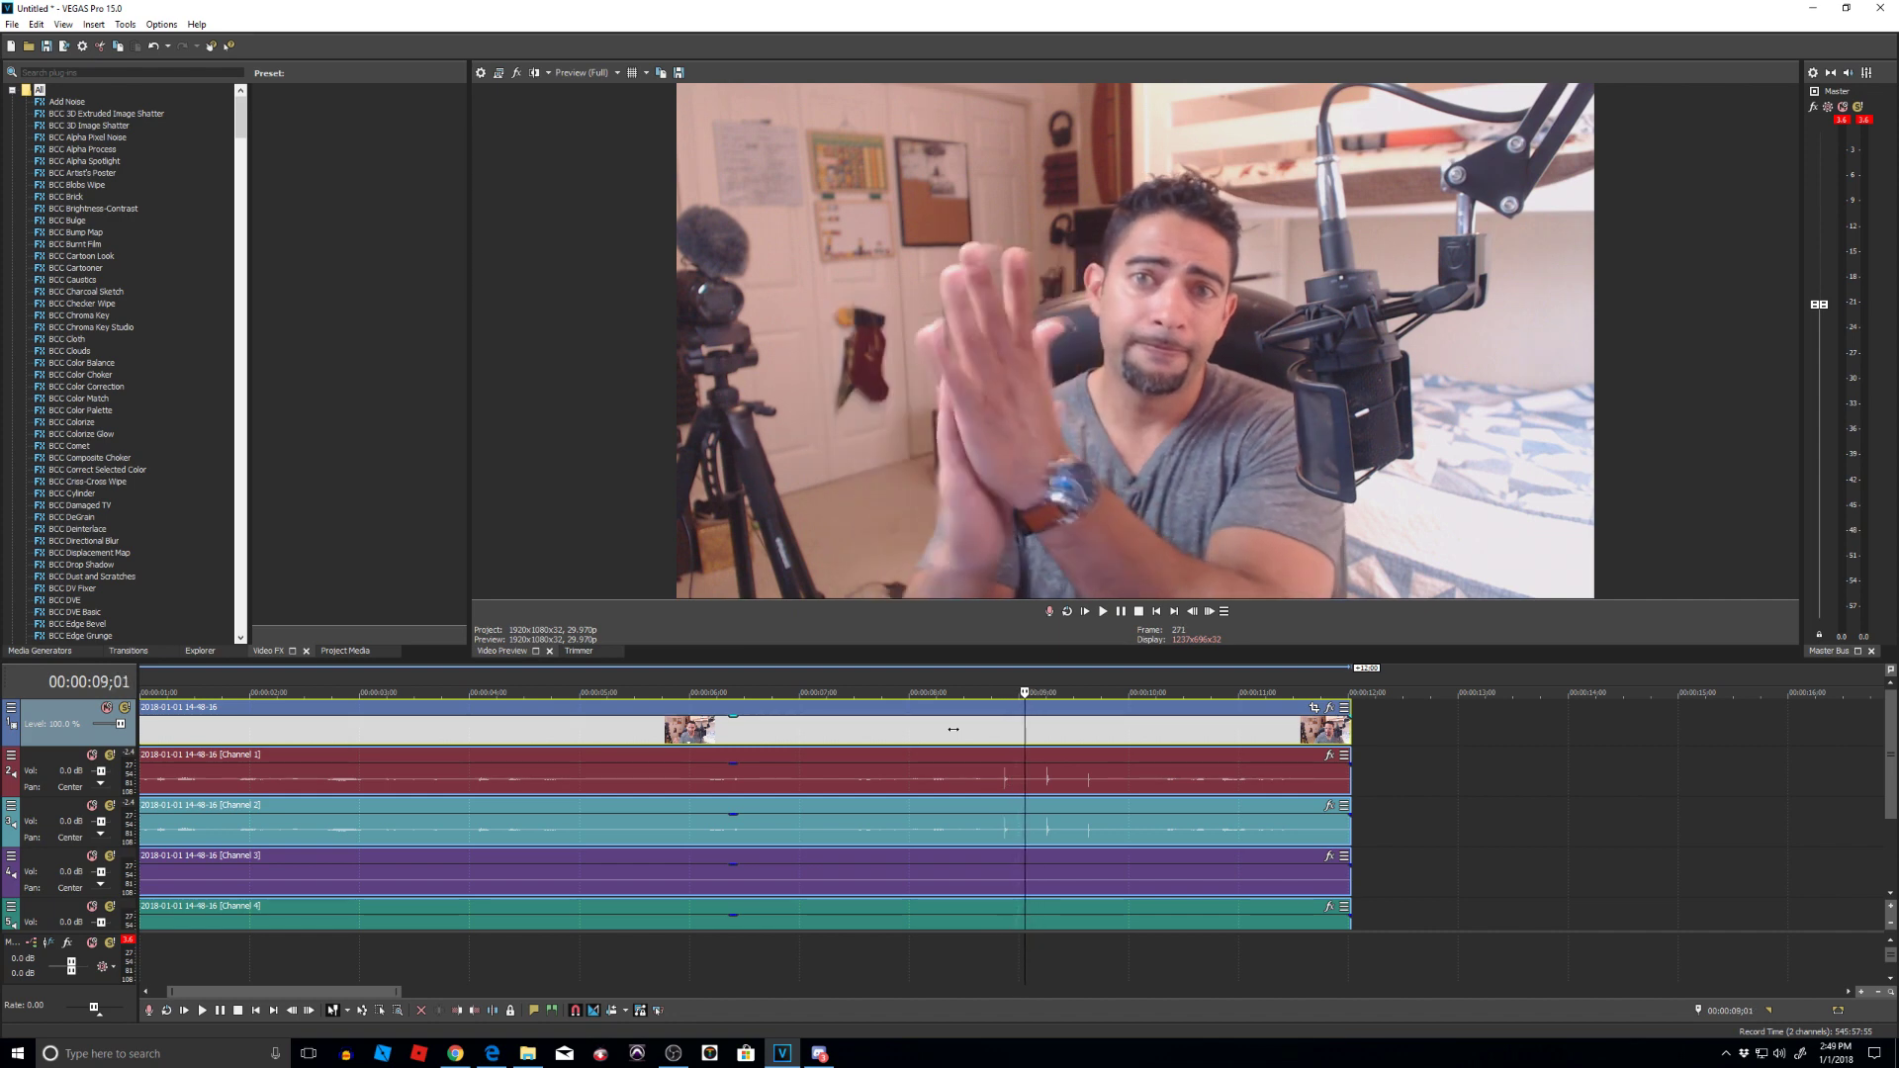
key("Left")
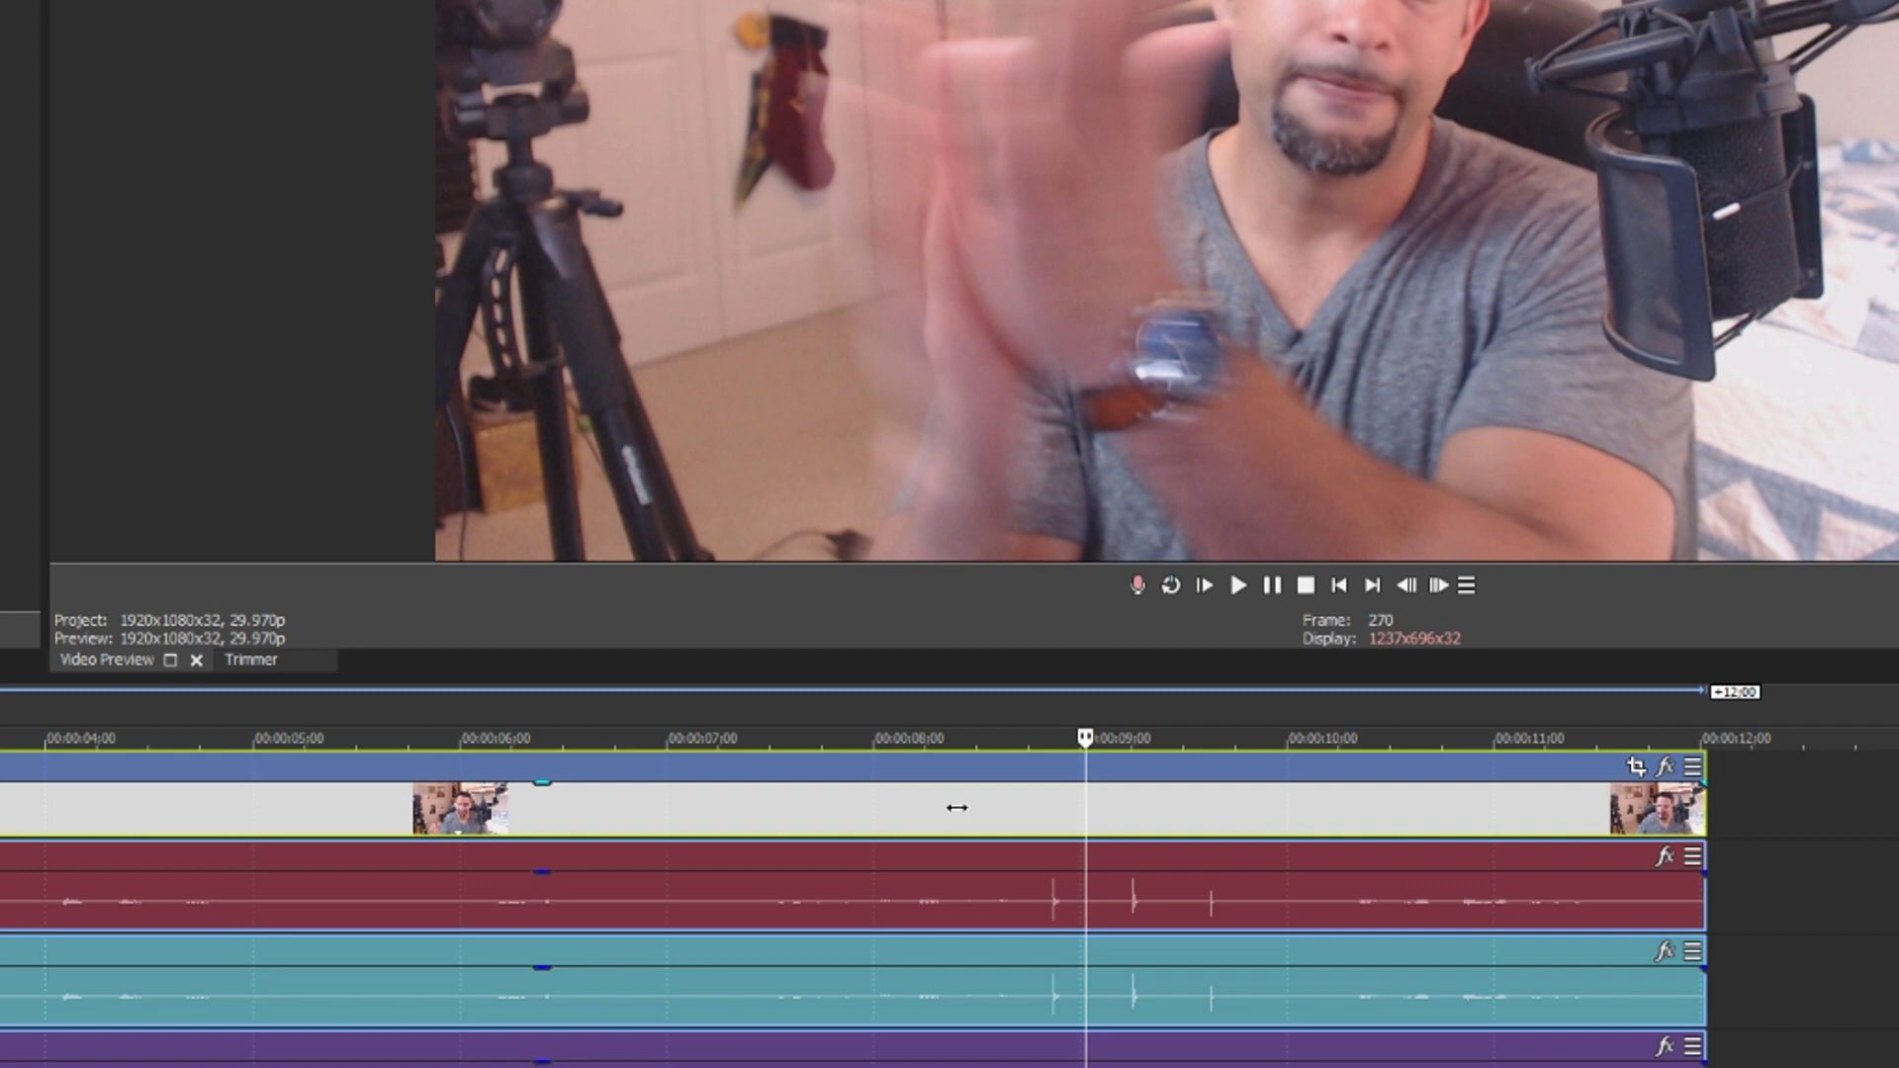
key("Right")
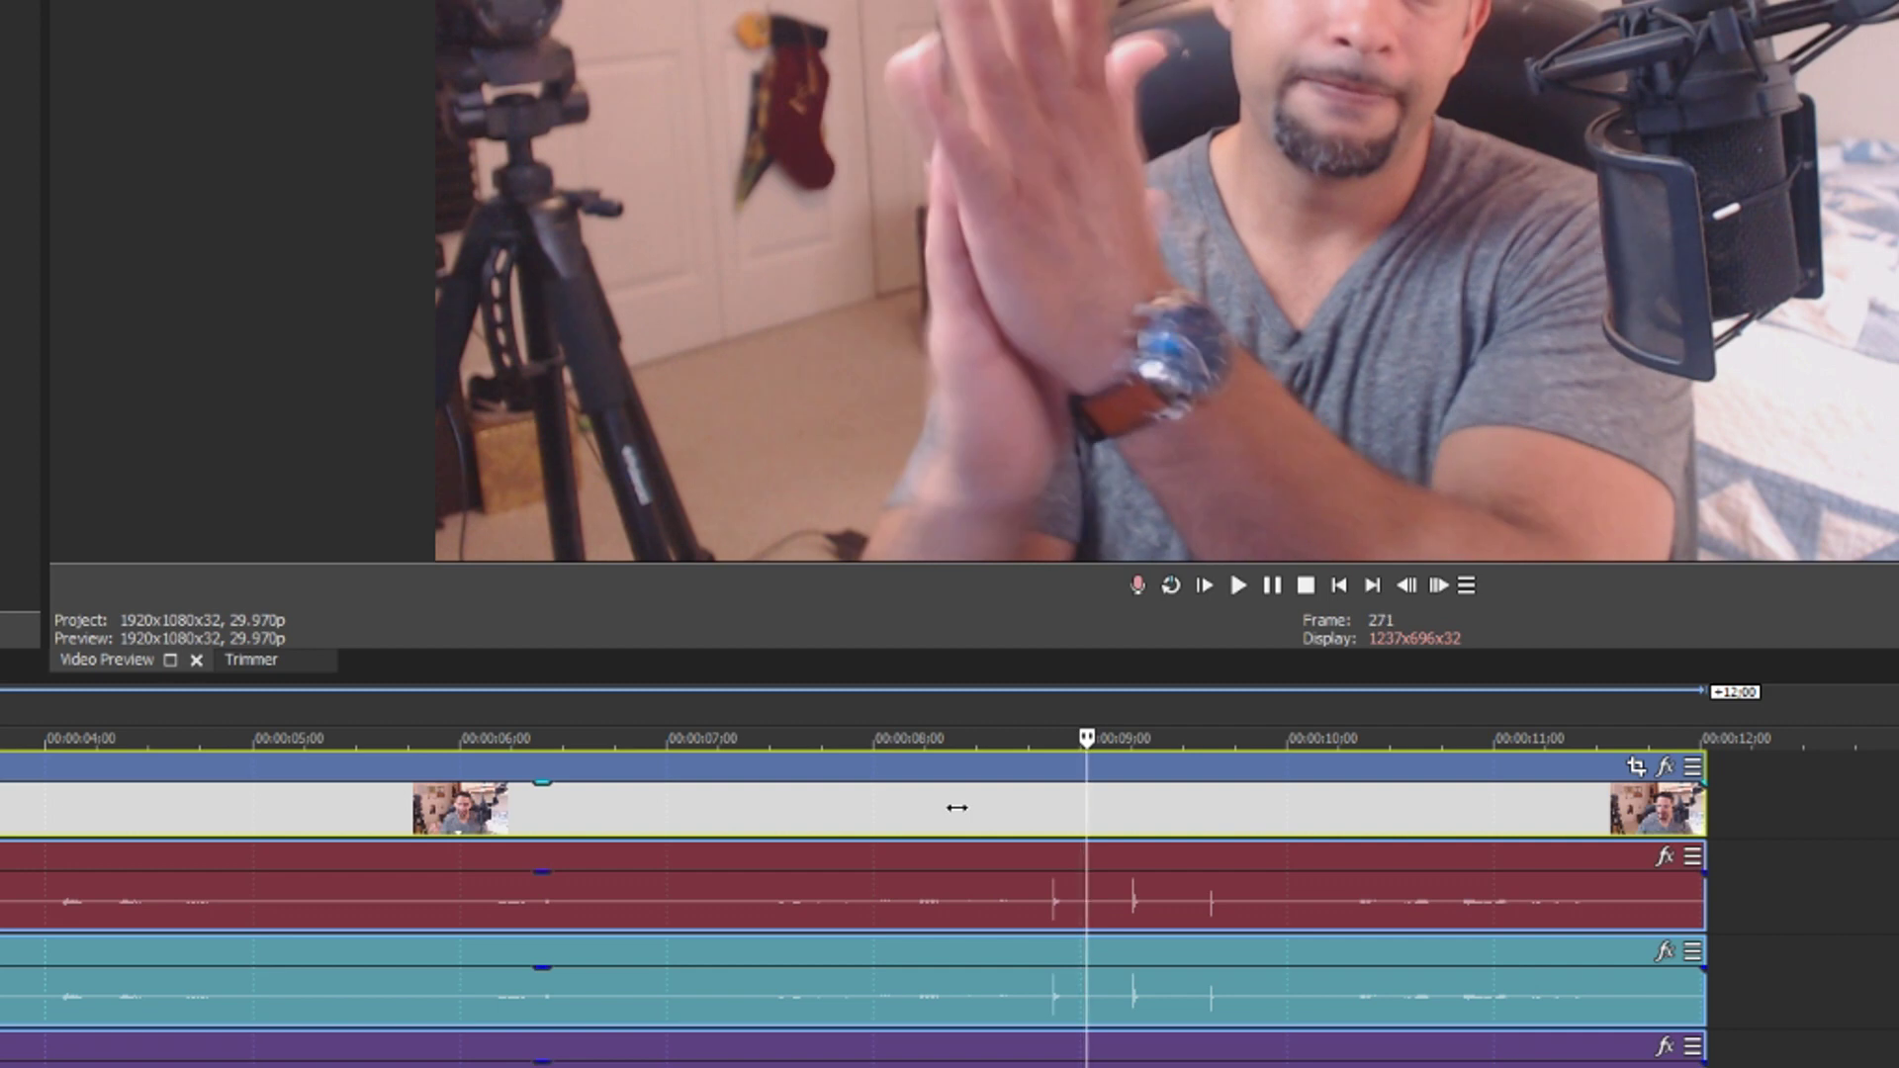
scroll(1065, 849, "up", 4)
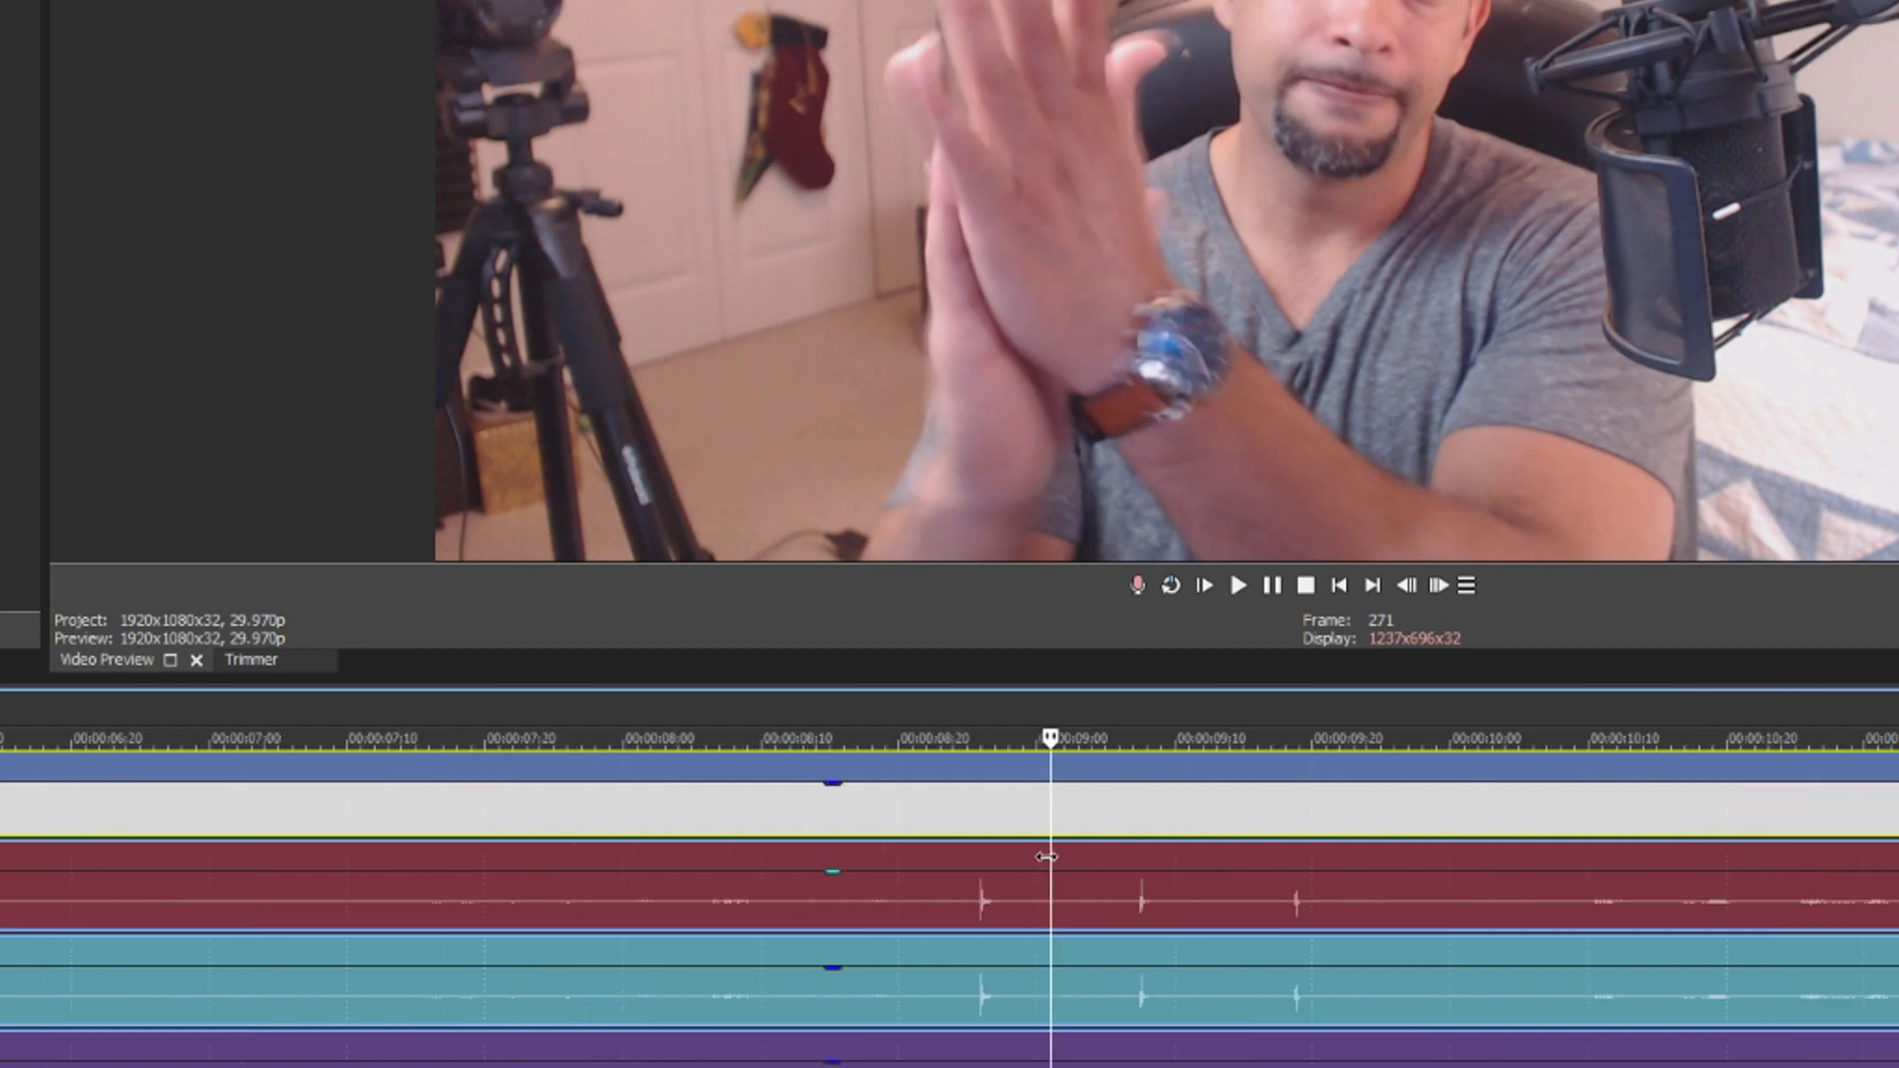
Step: Add a marker named Oringial there and select the span back to the audio clap
key("m")
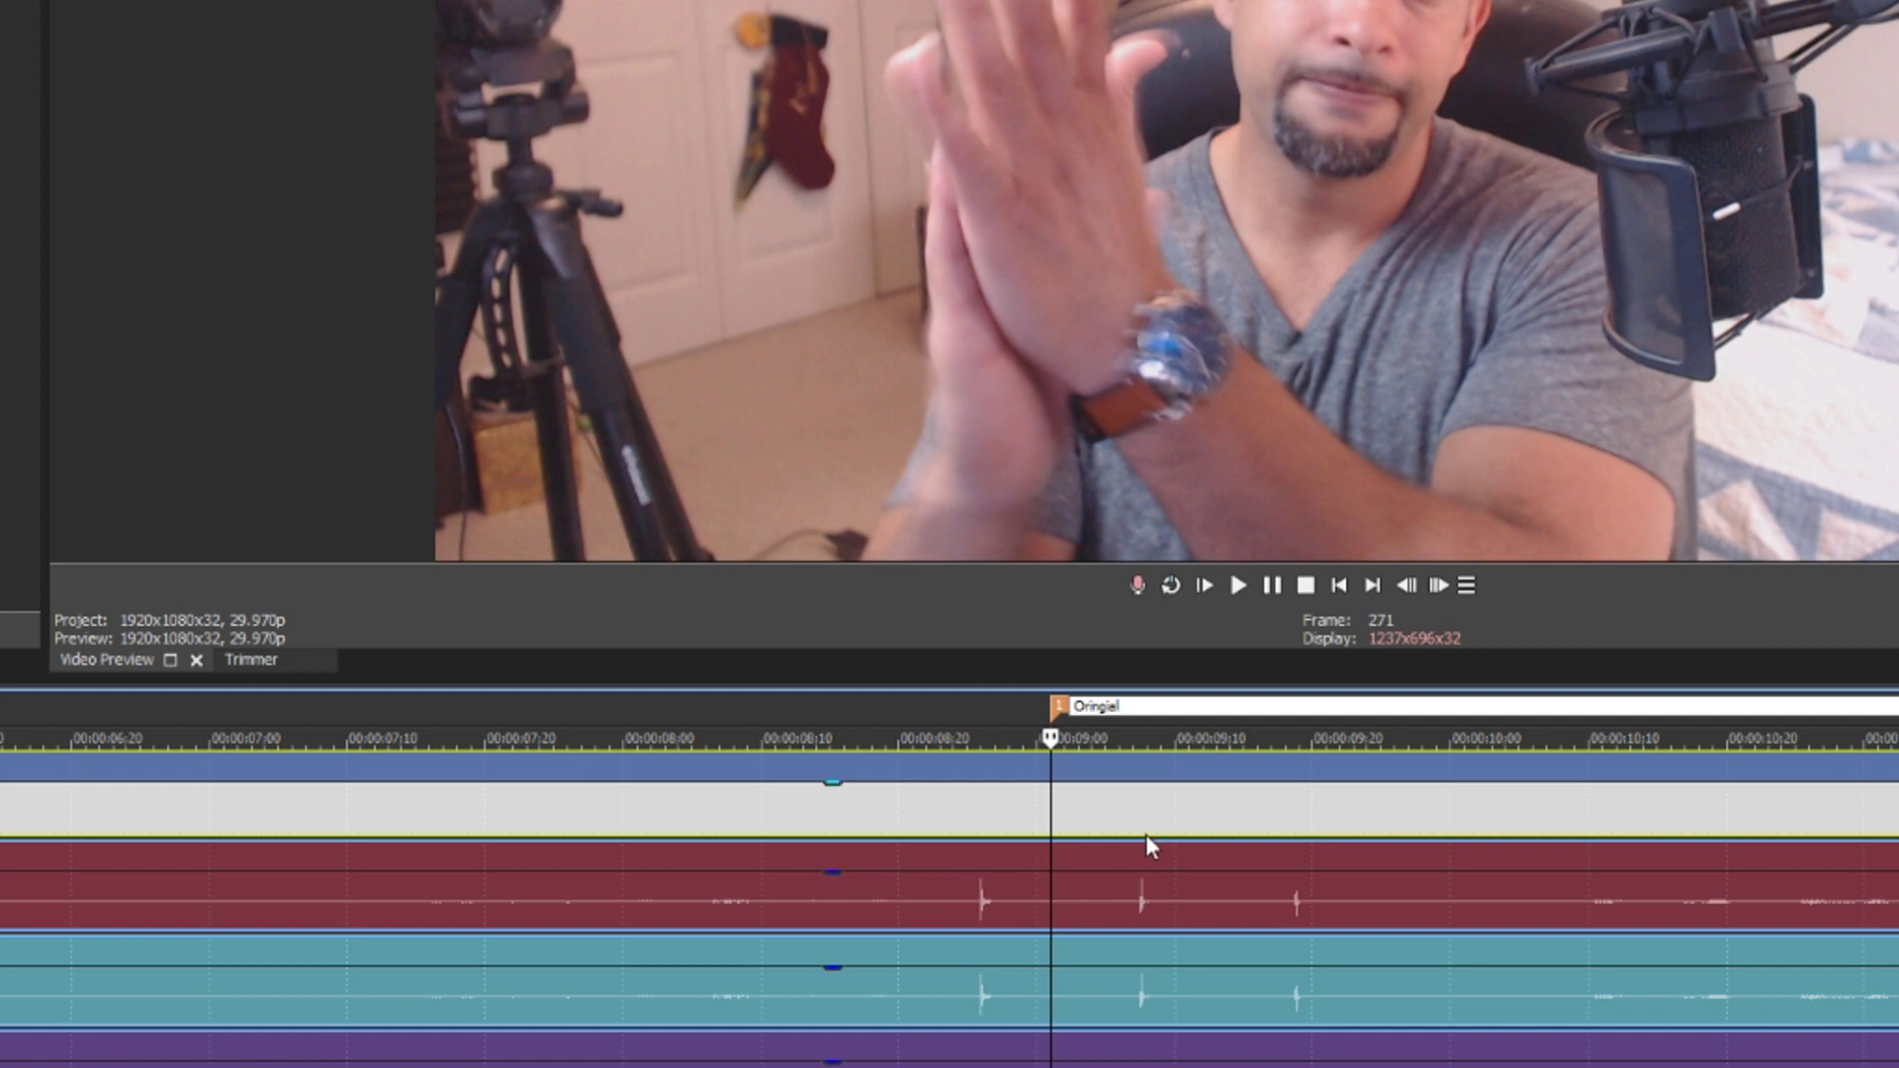
key("Return")
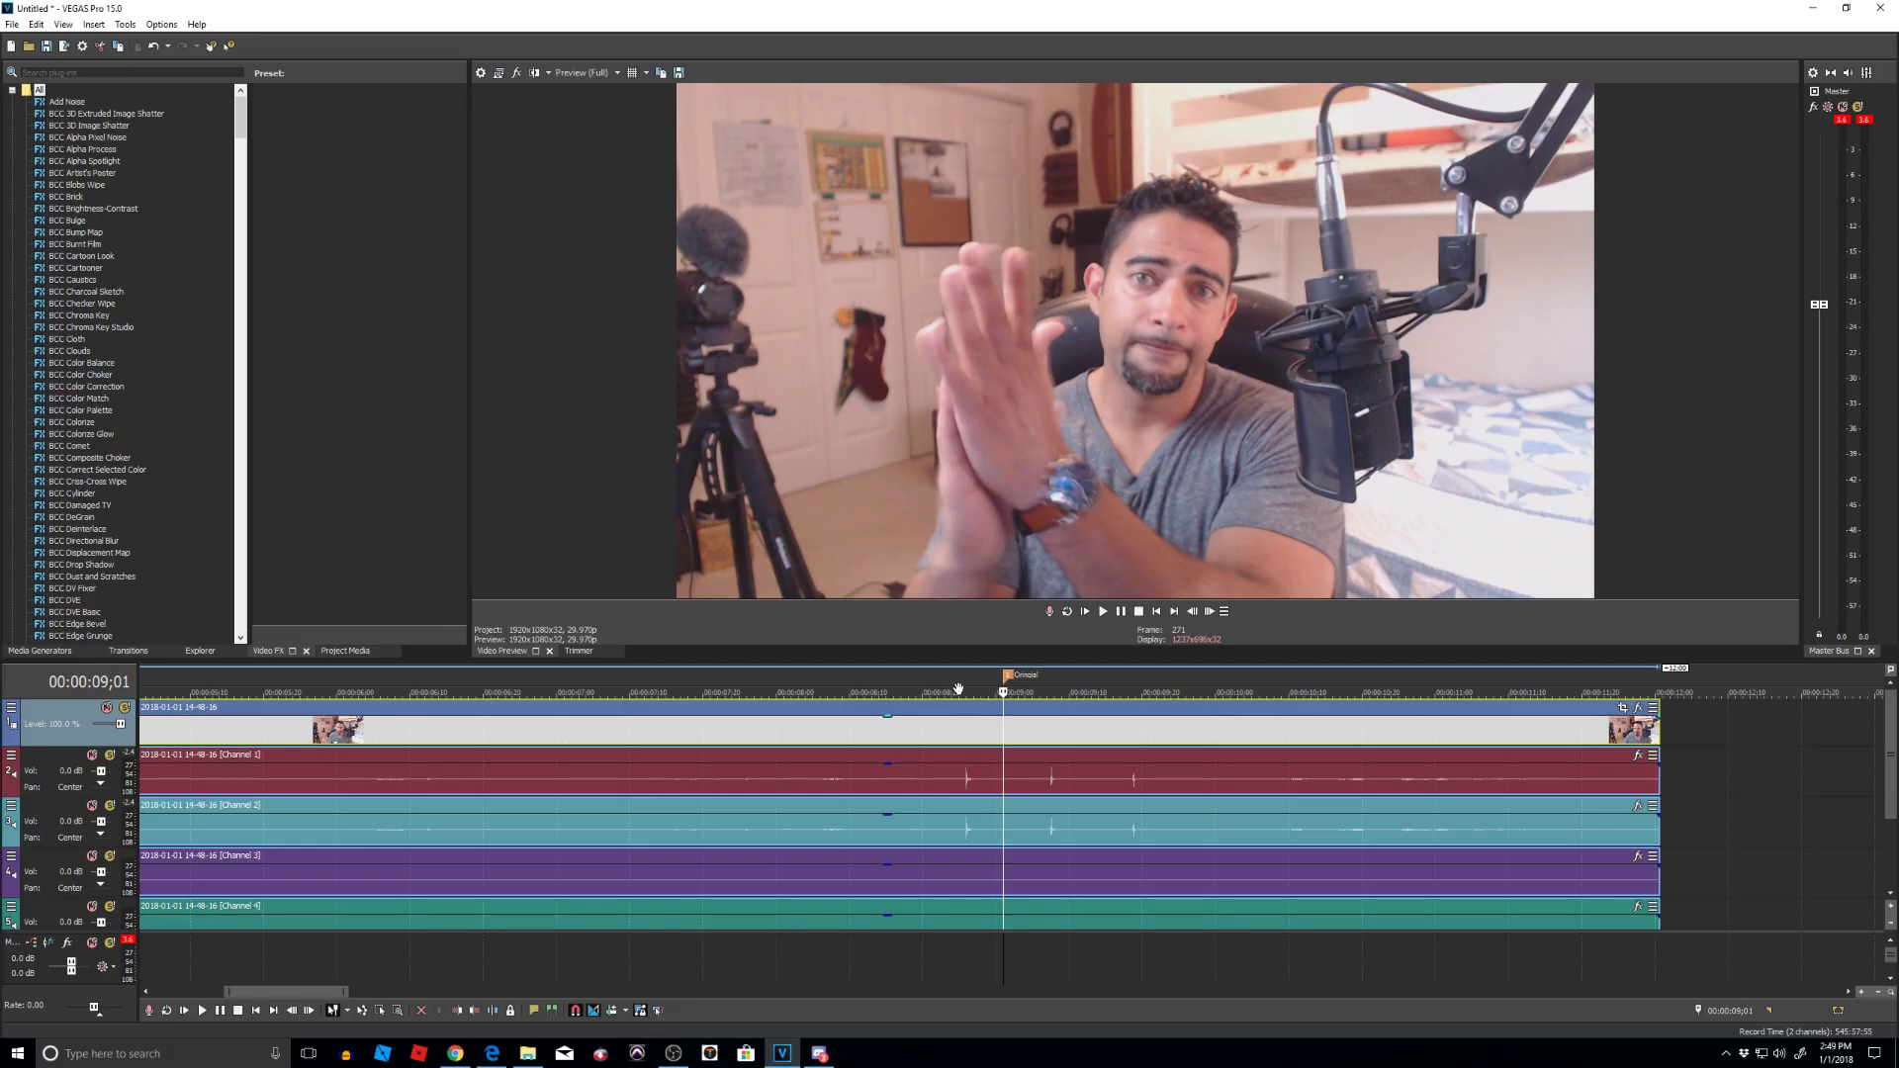
left_click_drag(965, 677, 1002, 682)
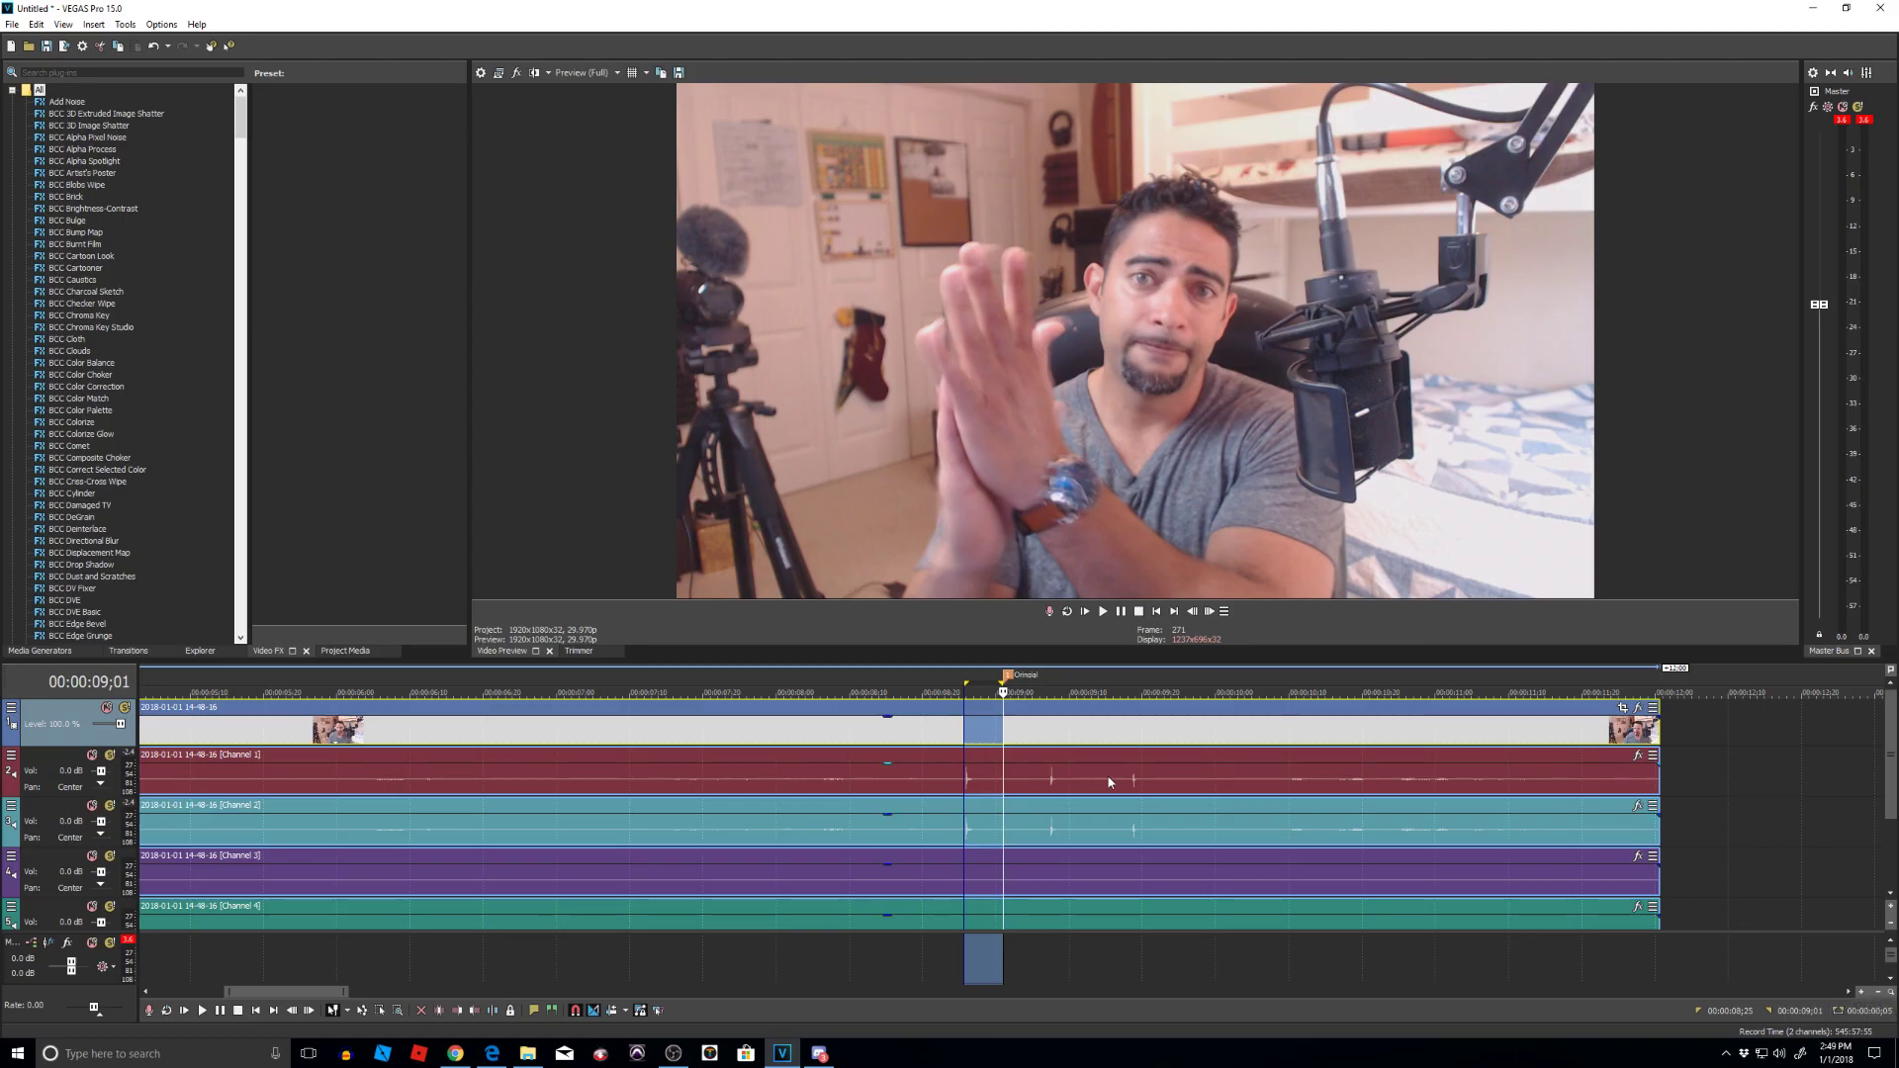
left_click(689, 1057)
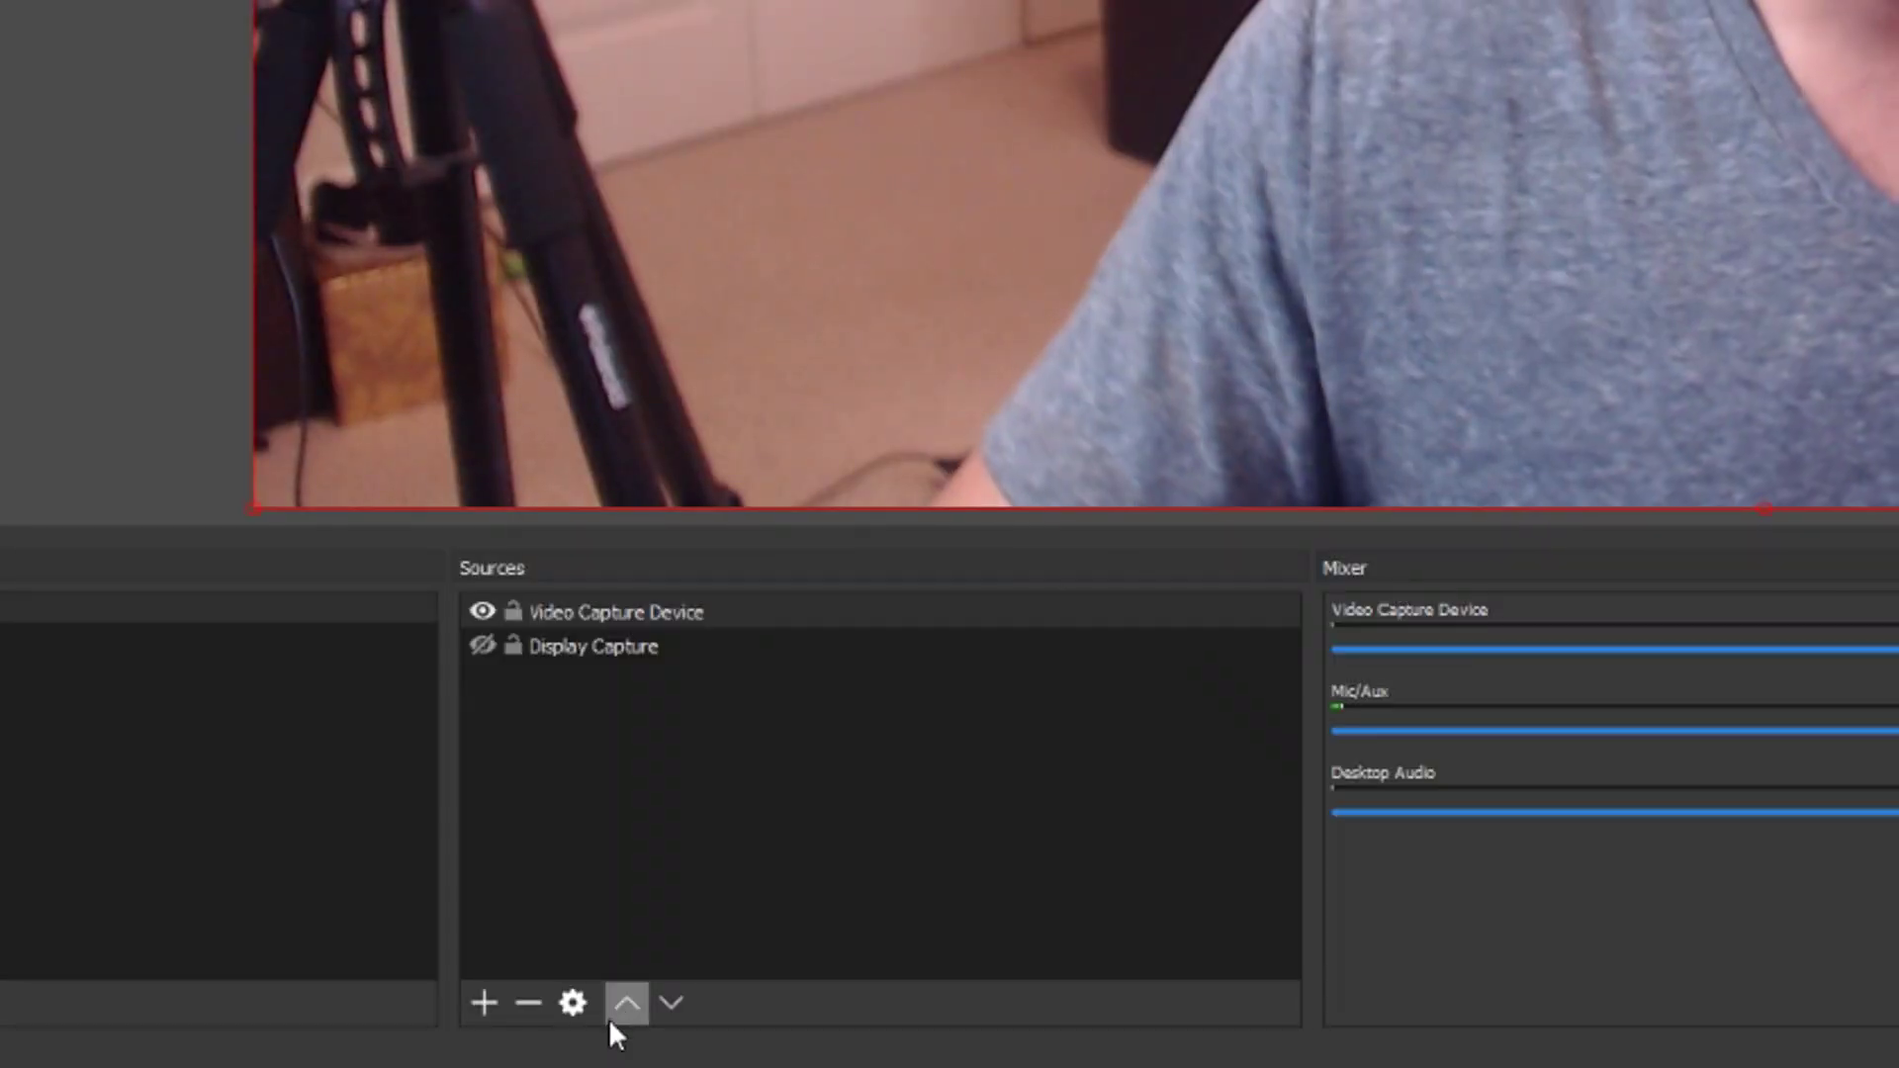
Step: Review the Video Capture Device properties: C922 webcam at 1920x1080, 29.97 NTSC
left_click(428, 1006)
scroll(989, 643, "down", 2)
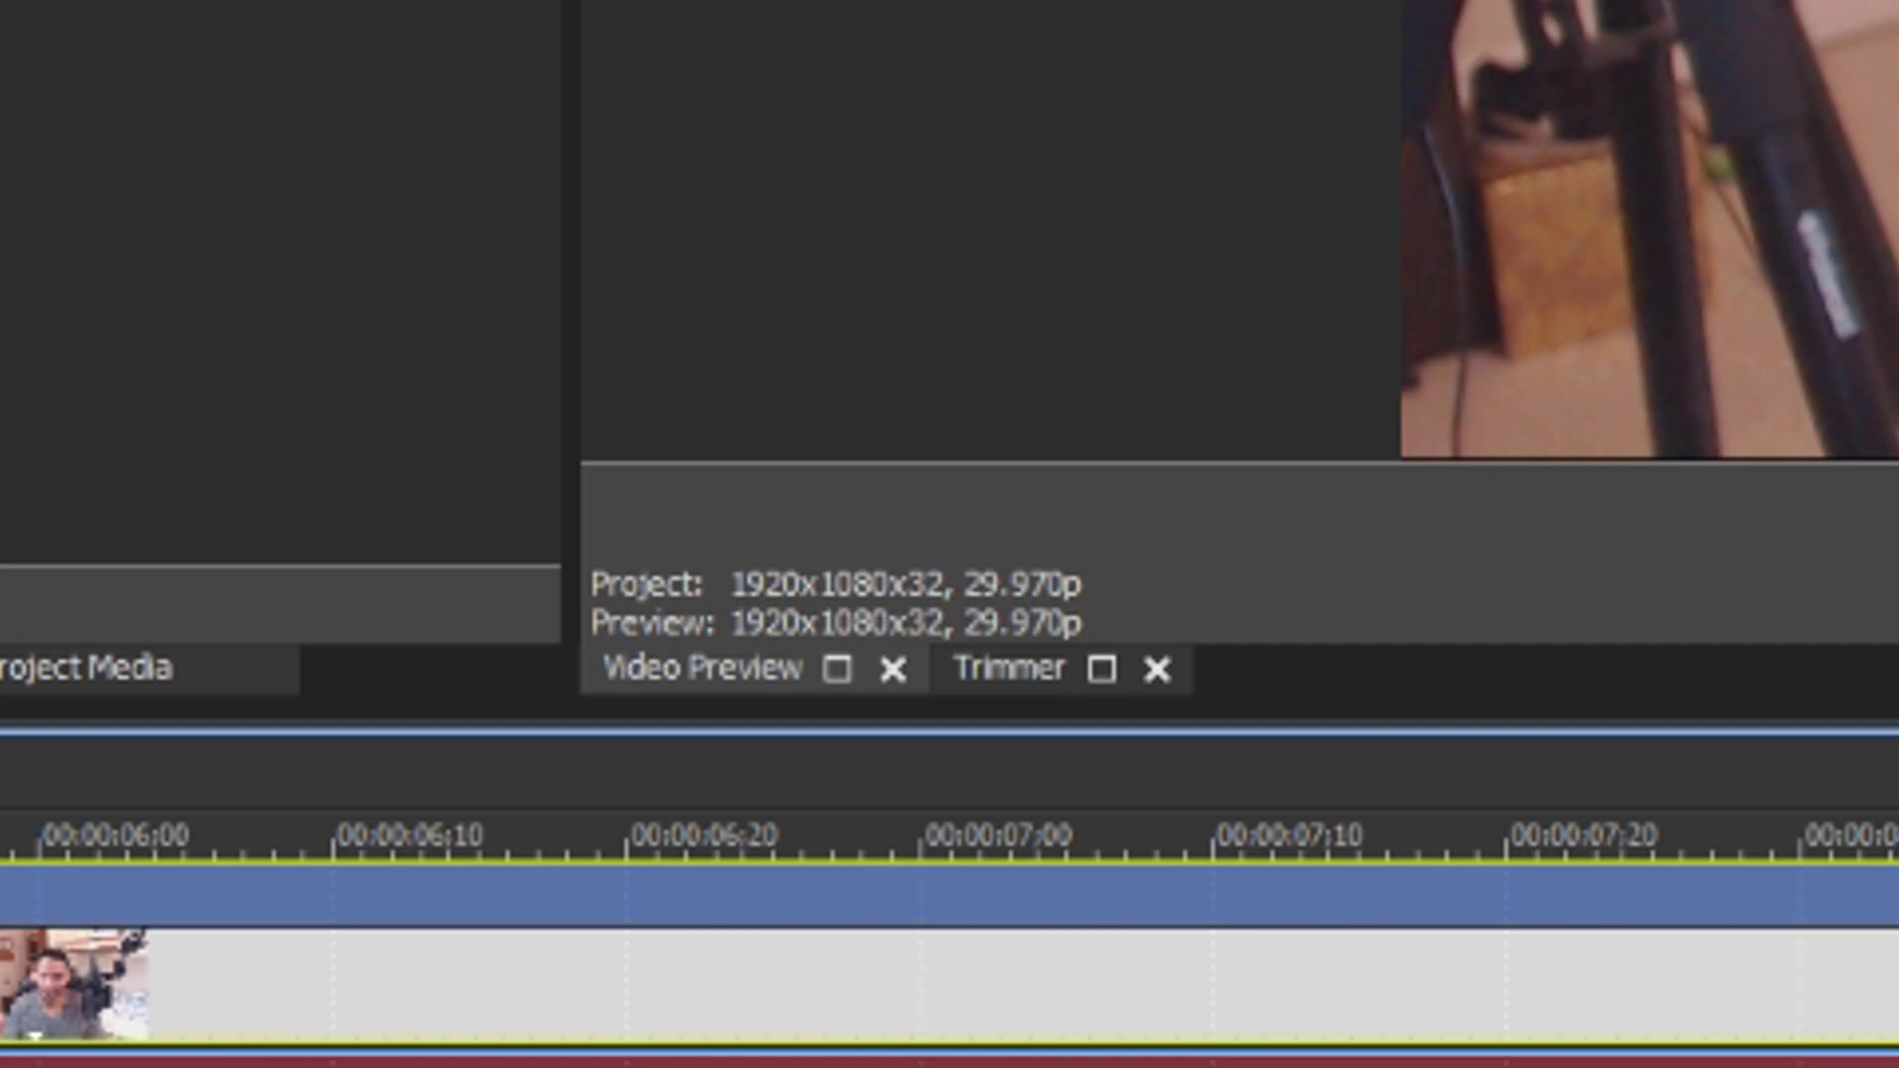
mouse_move(682, 1060)
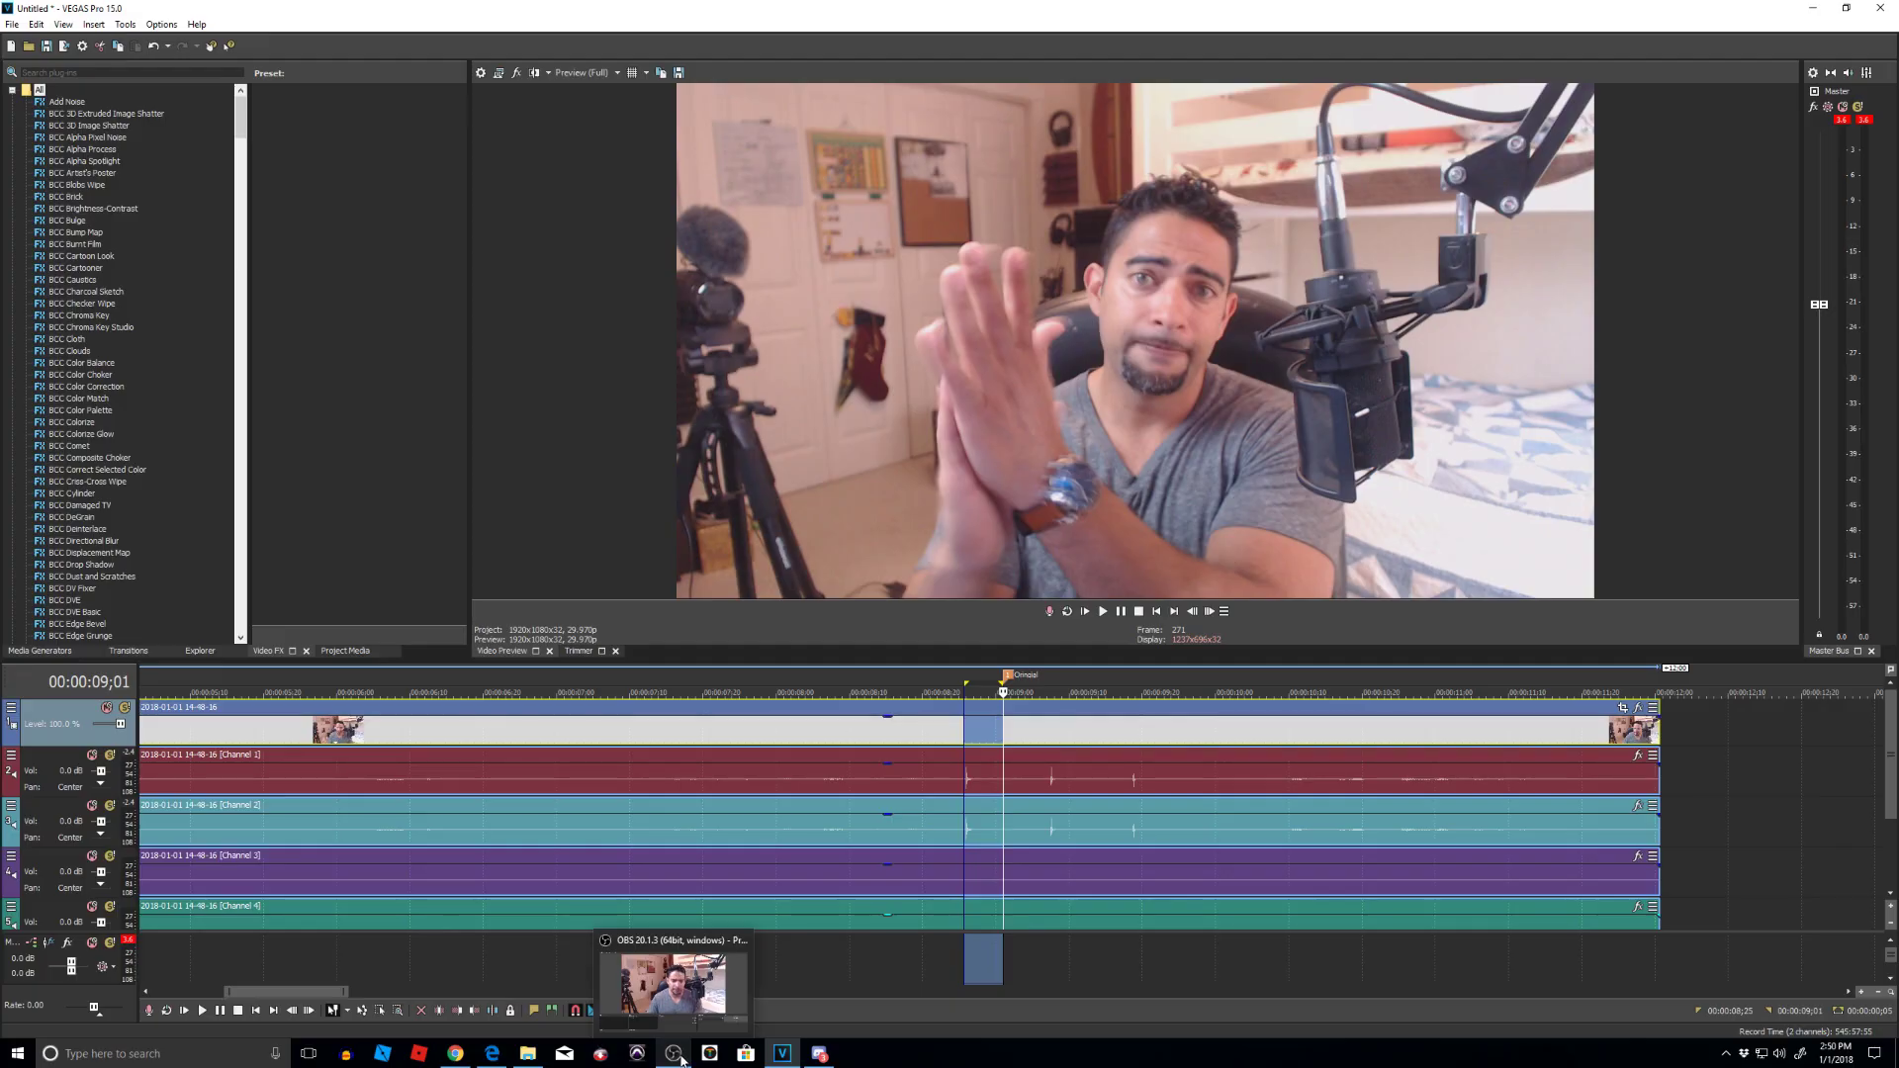
left_click(675, 984)
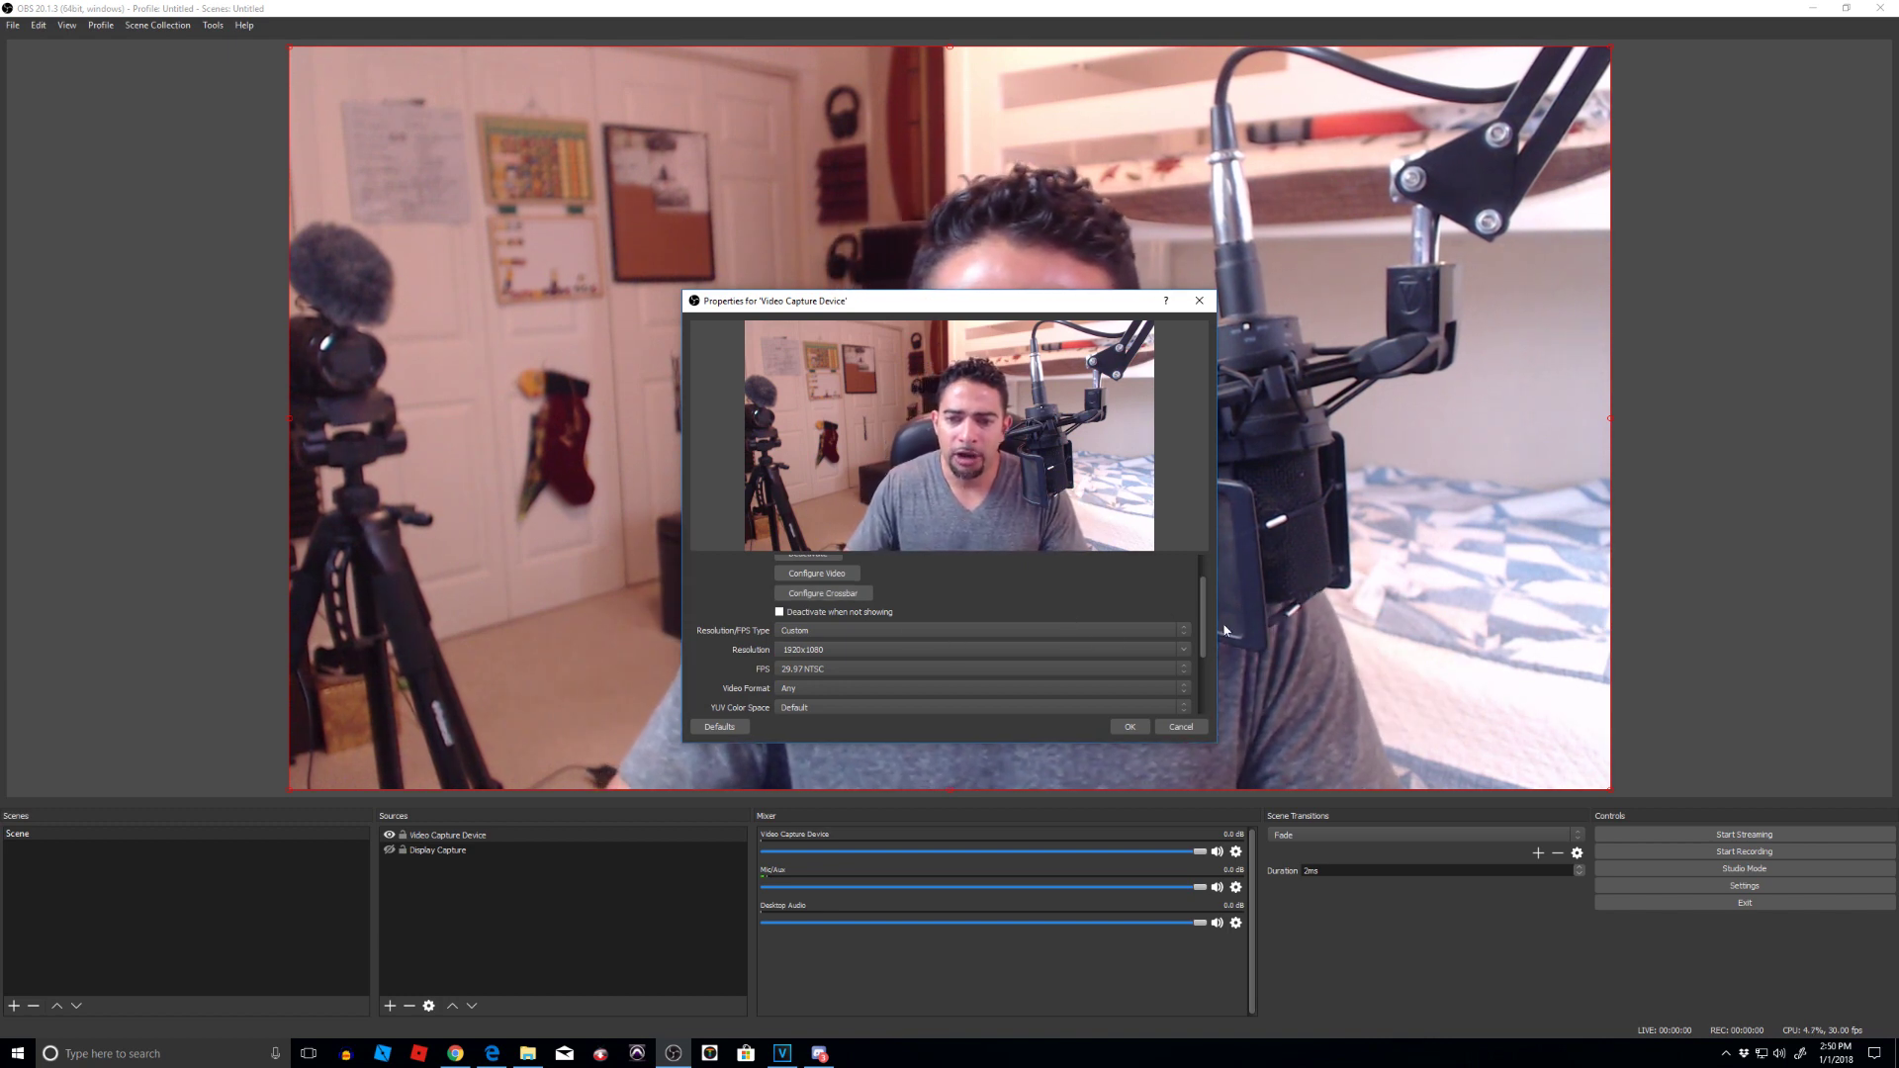
scroll(1205, 615, "up", 2)
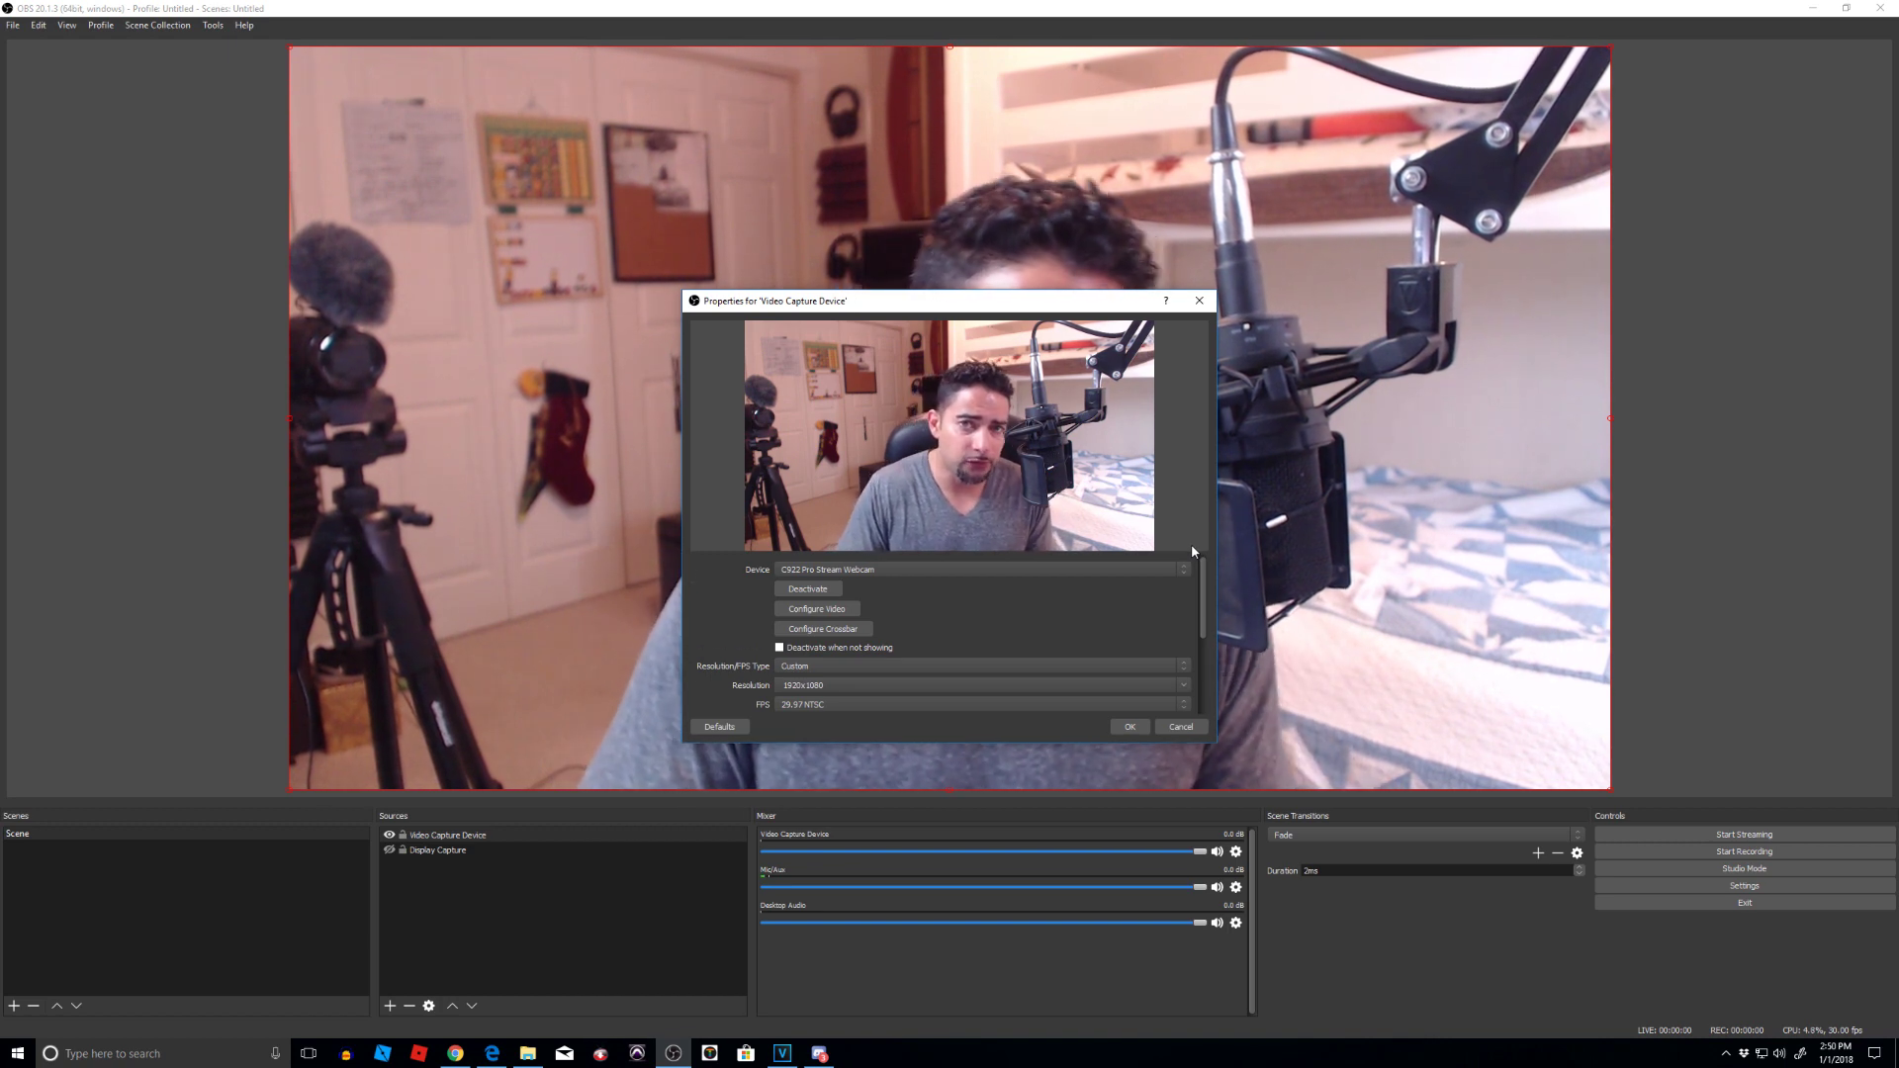
left_click(1128, 727)
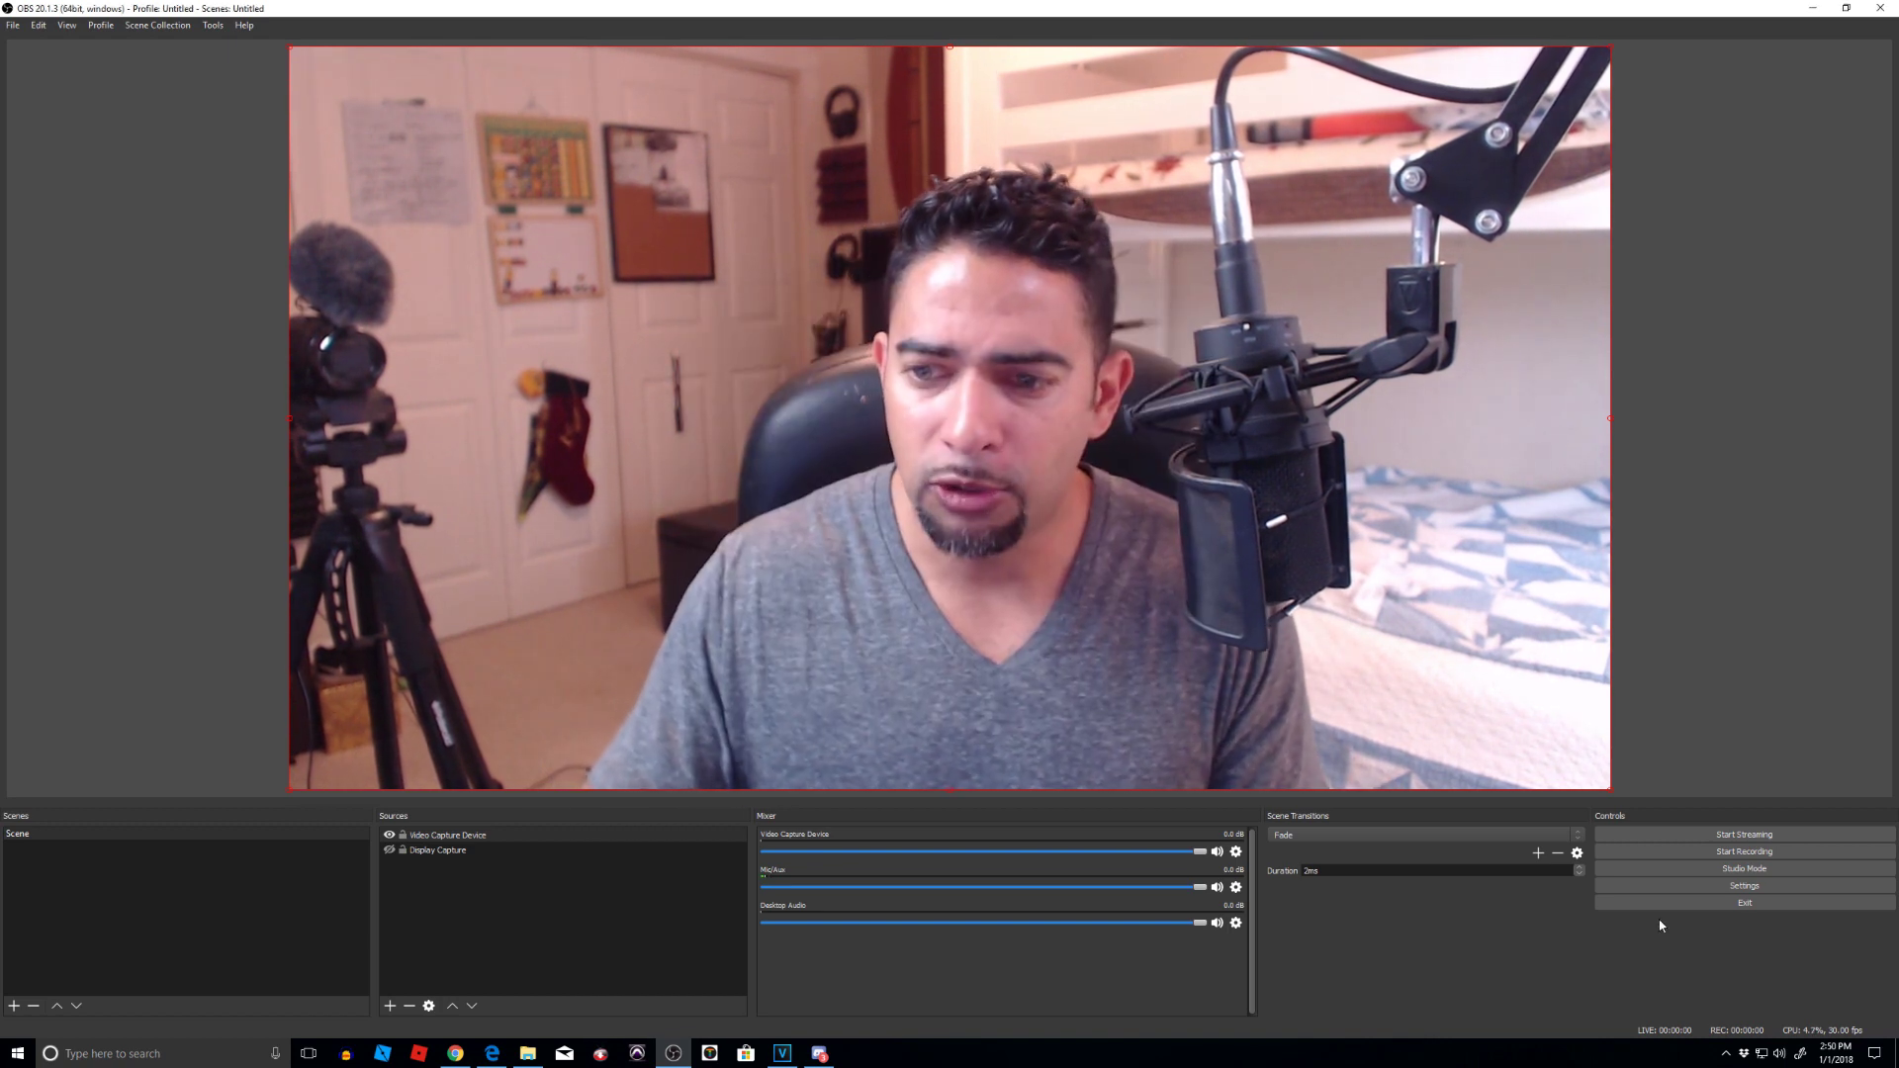
left_click(1744, 886)
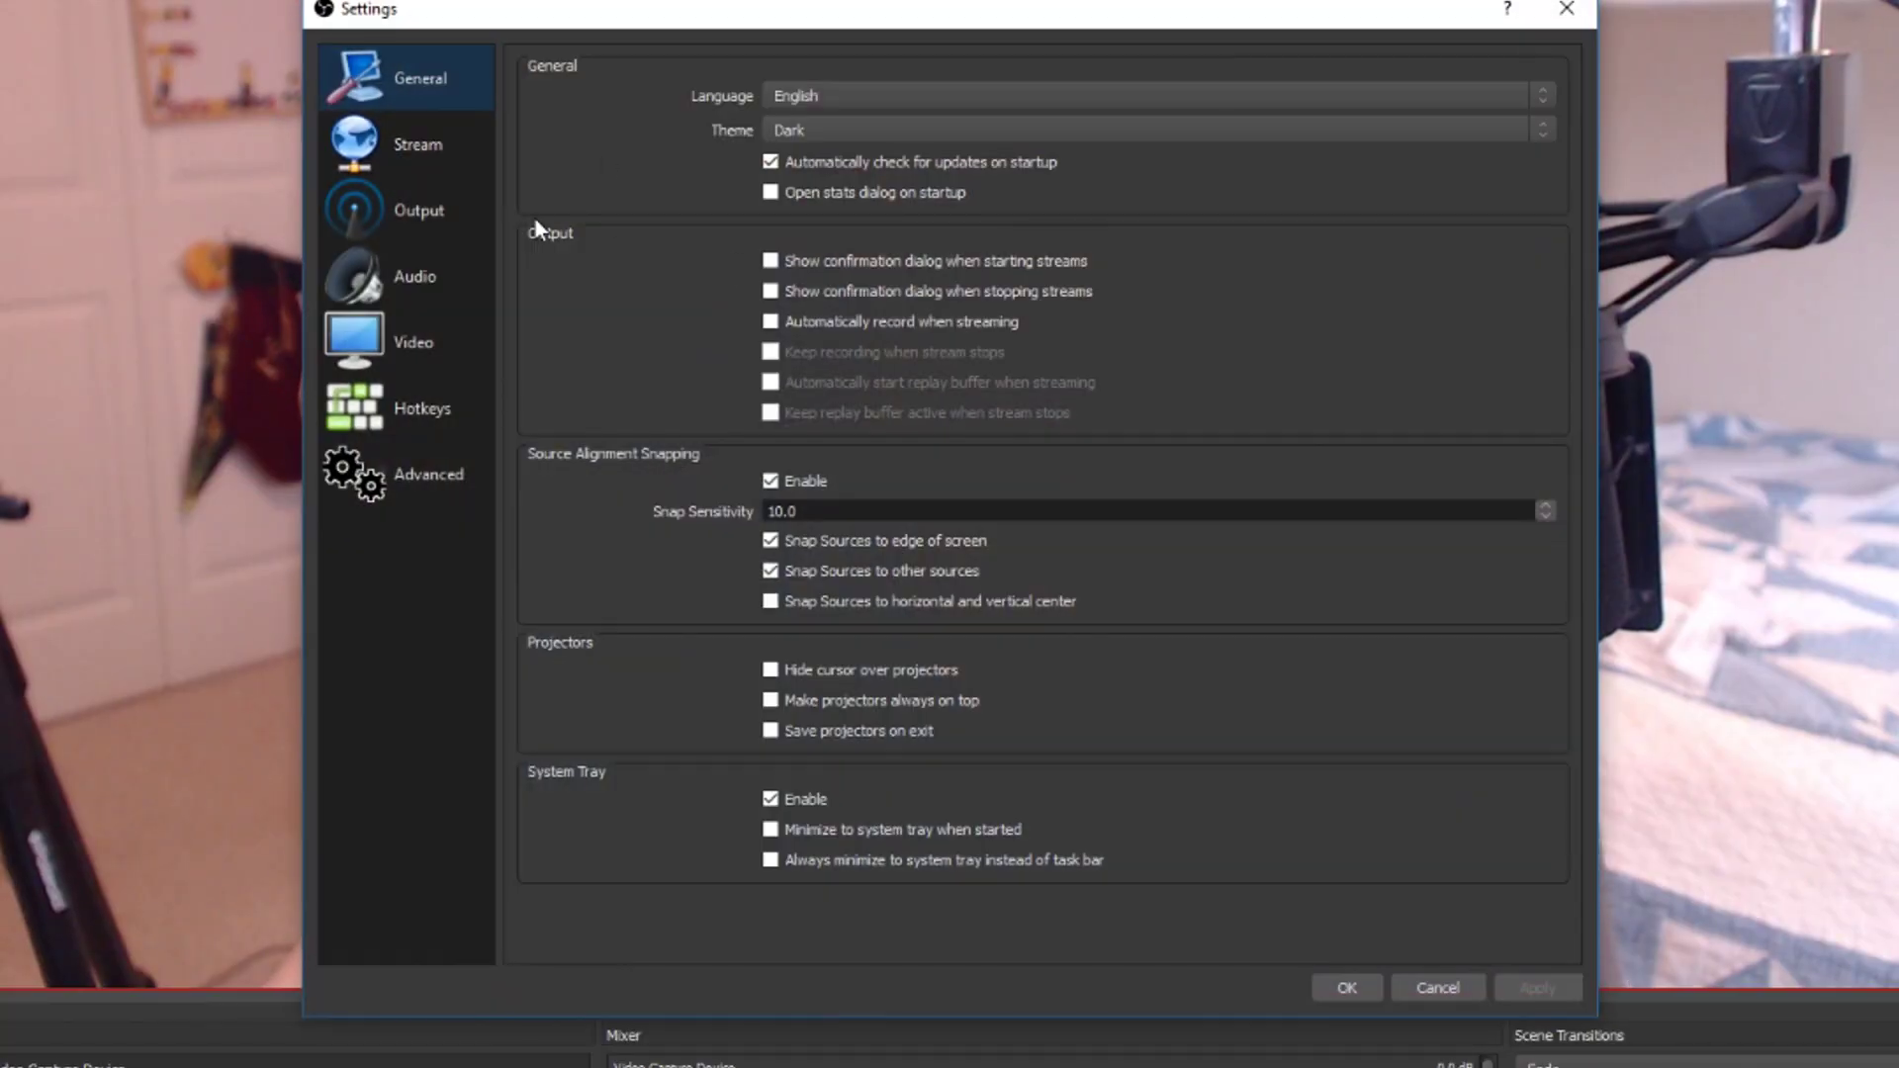
left_click(394, 343)
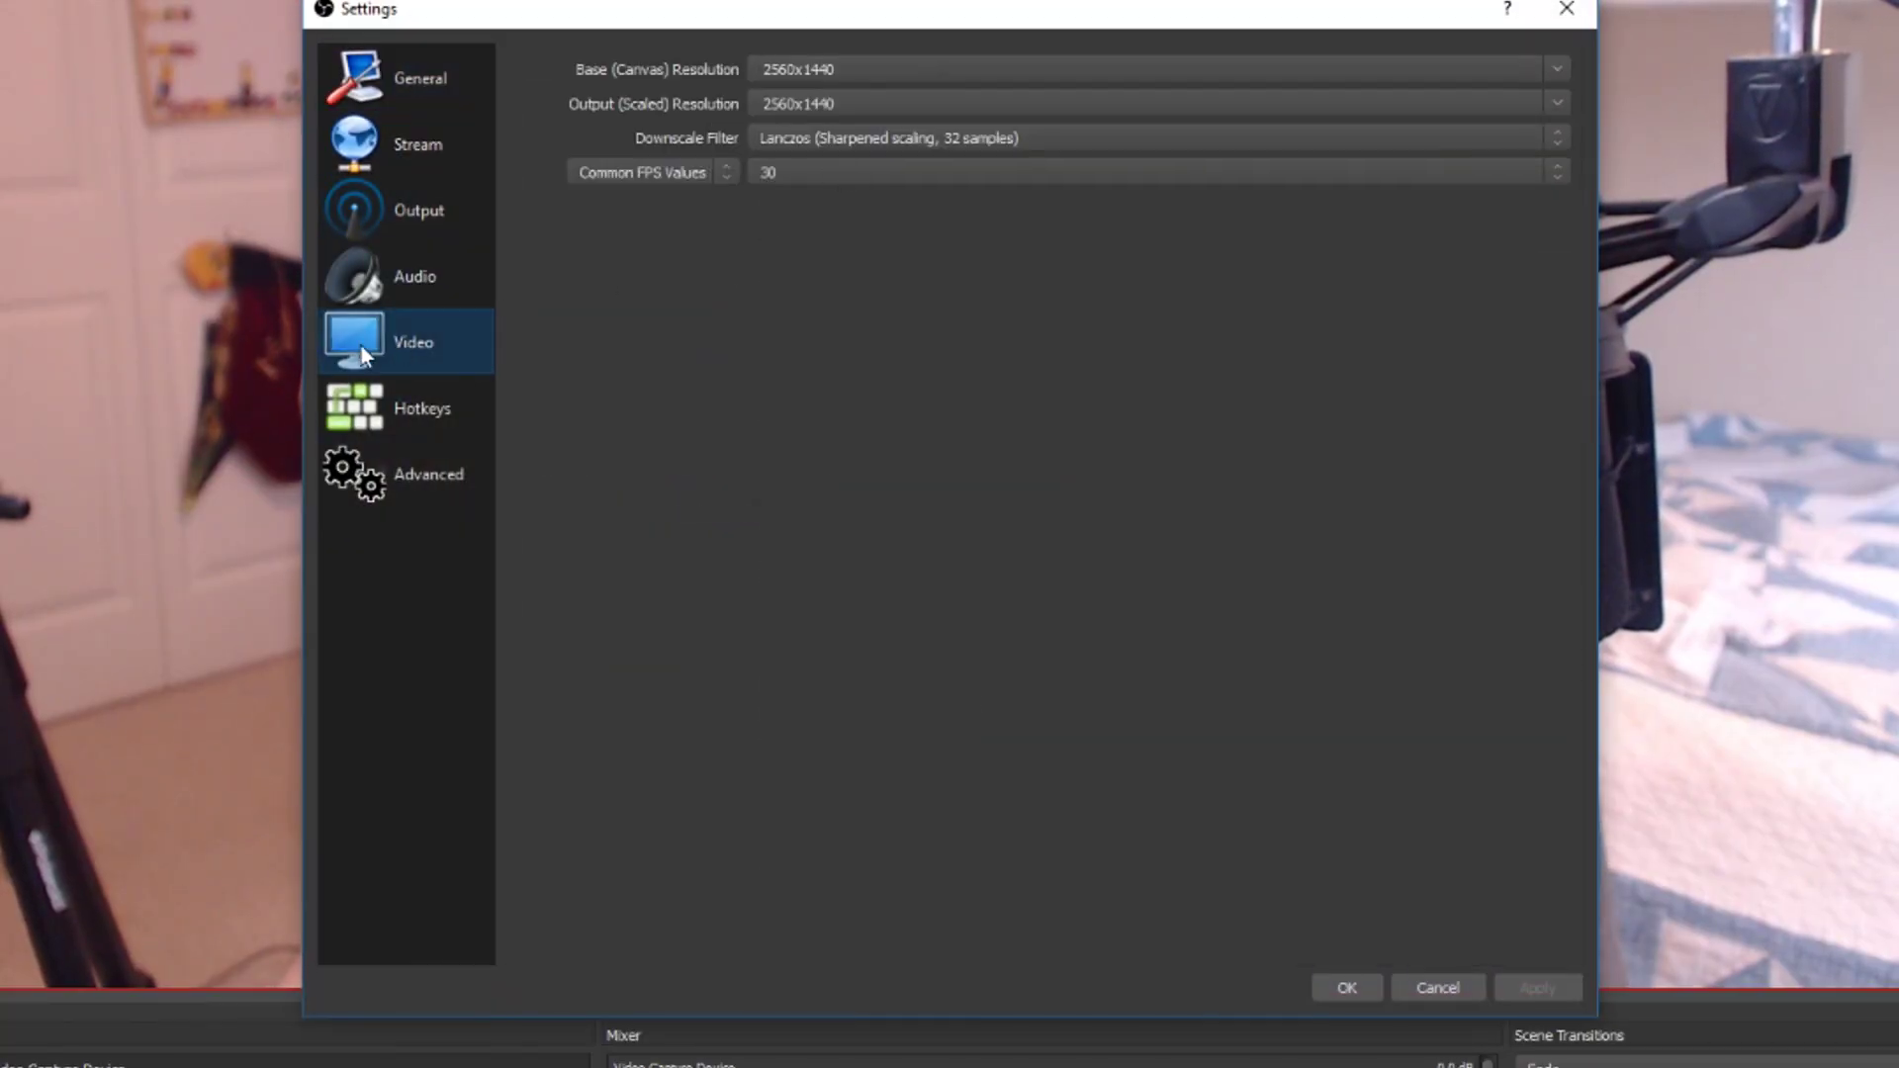
left_click(382, 273)
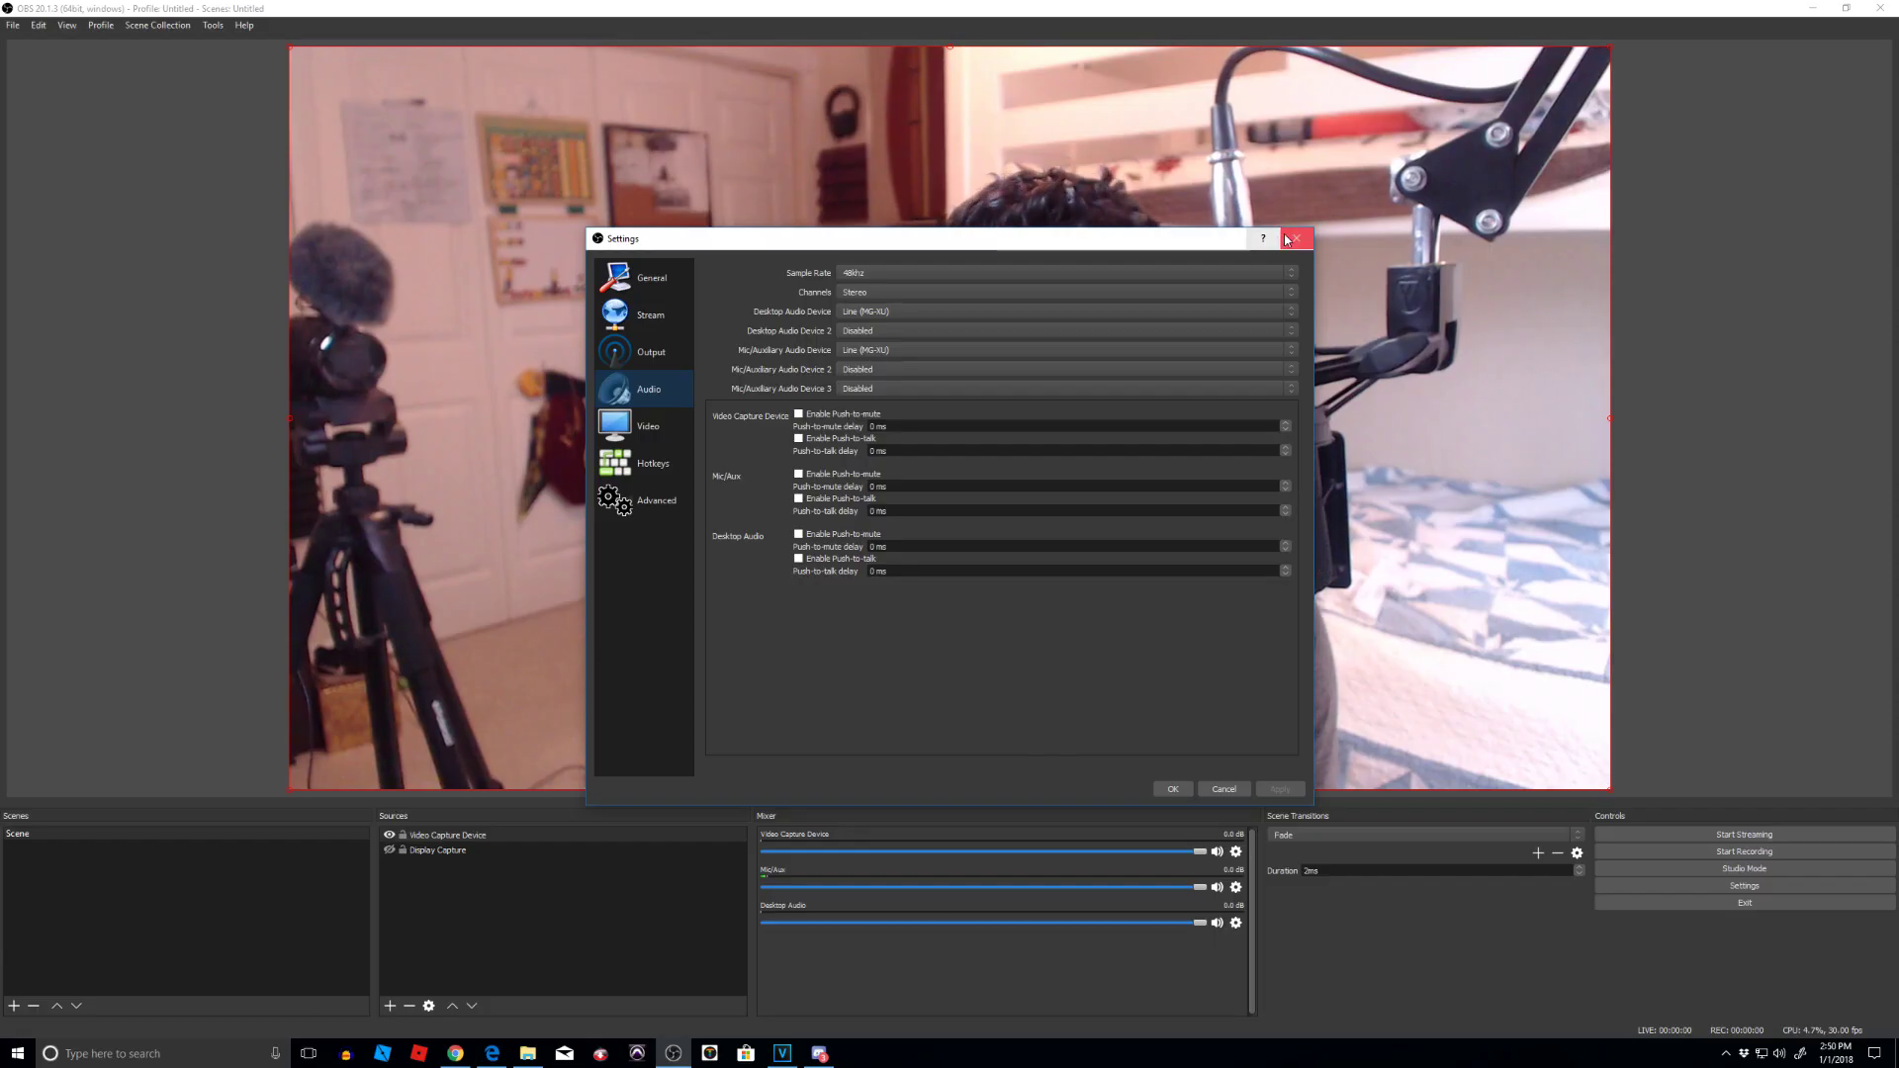
left_click(1287, 240)
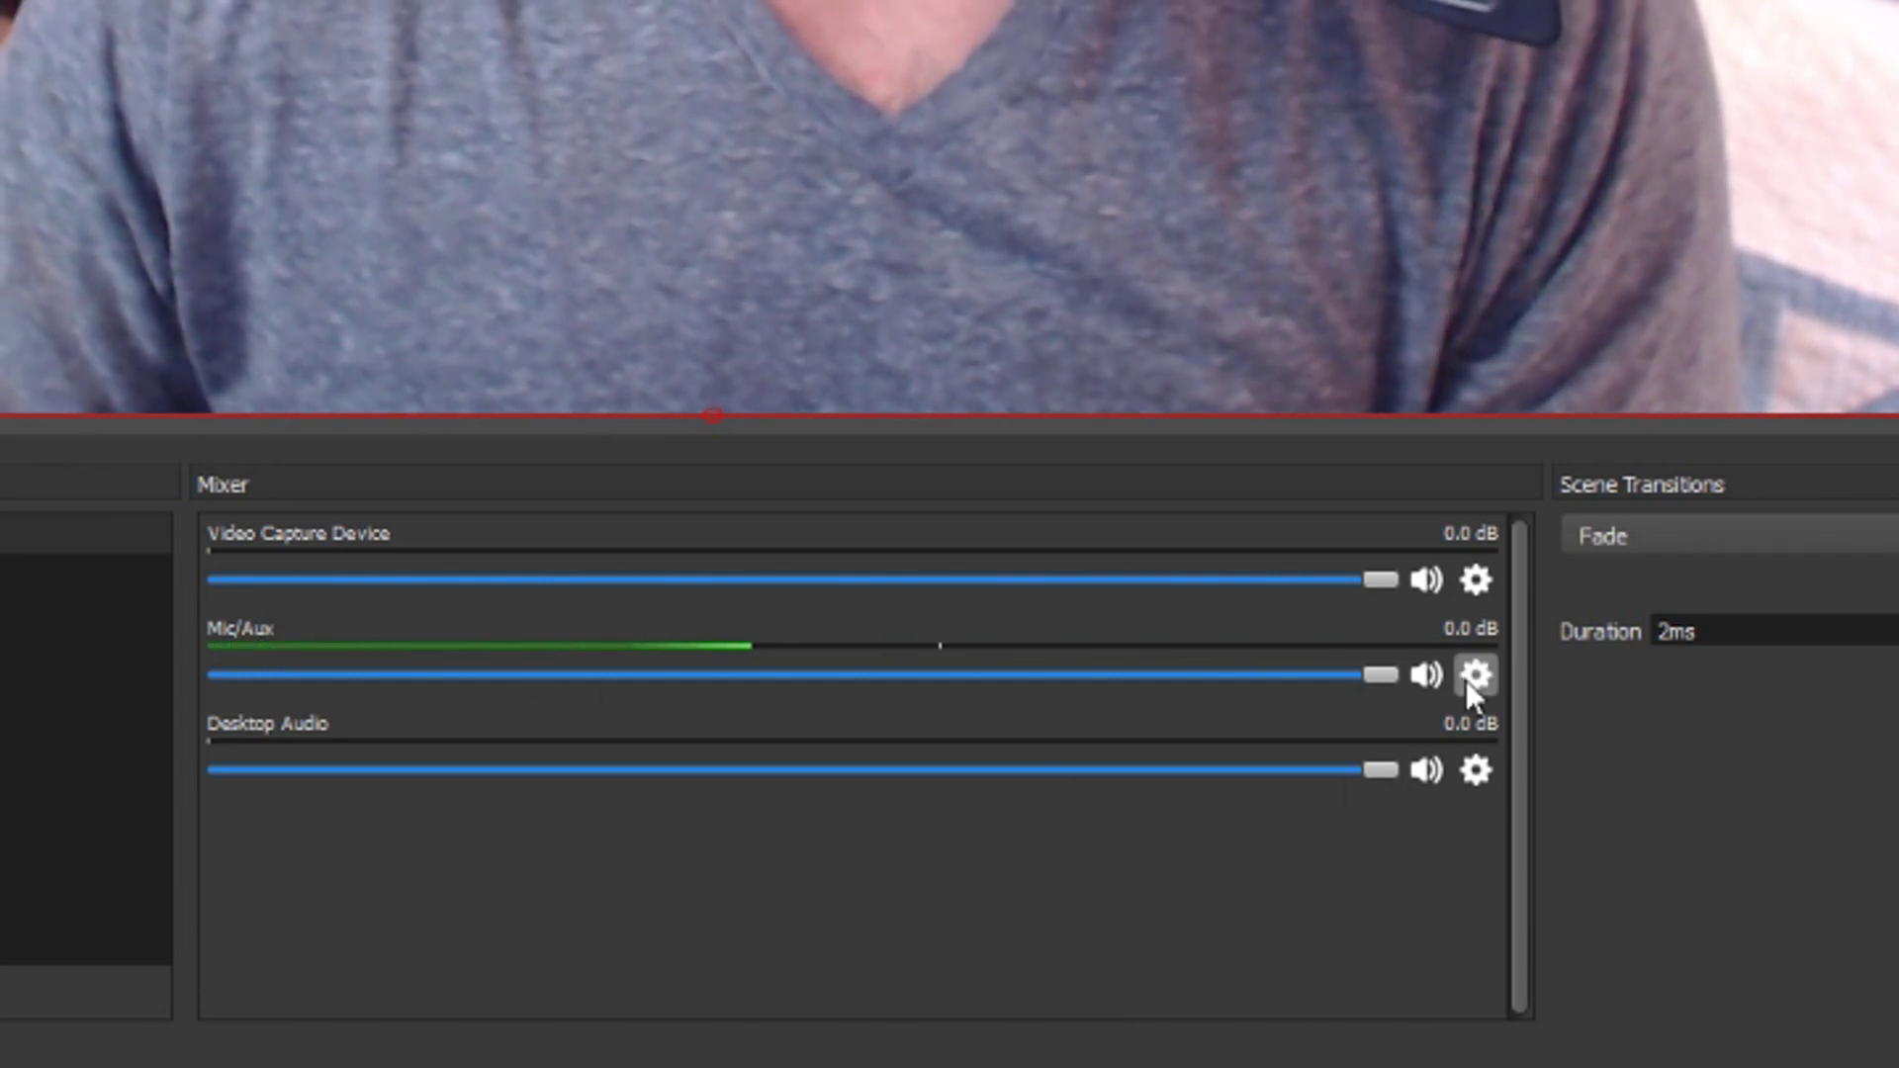
Step: Open Advanced Audio Properties from the Mic/Aux gear, with all sync offsets at 0 ms, then bring up File Explorer
left_click(1476, 674)
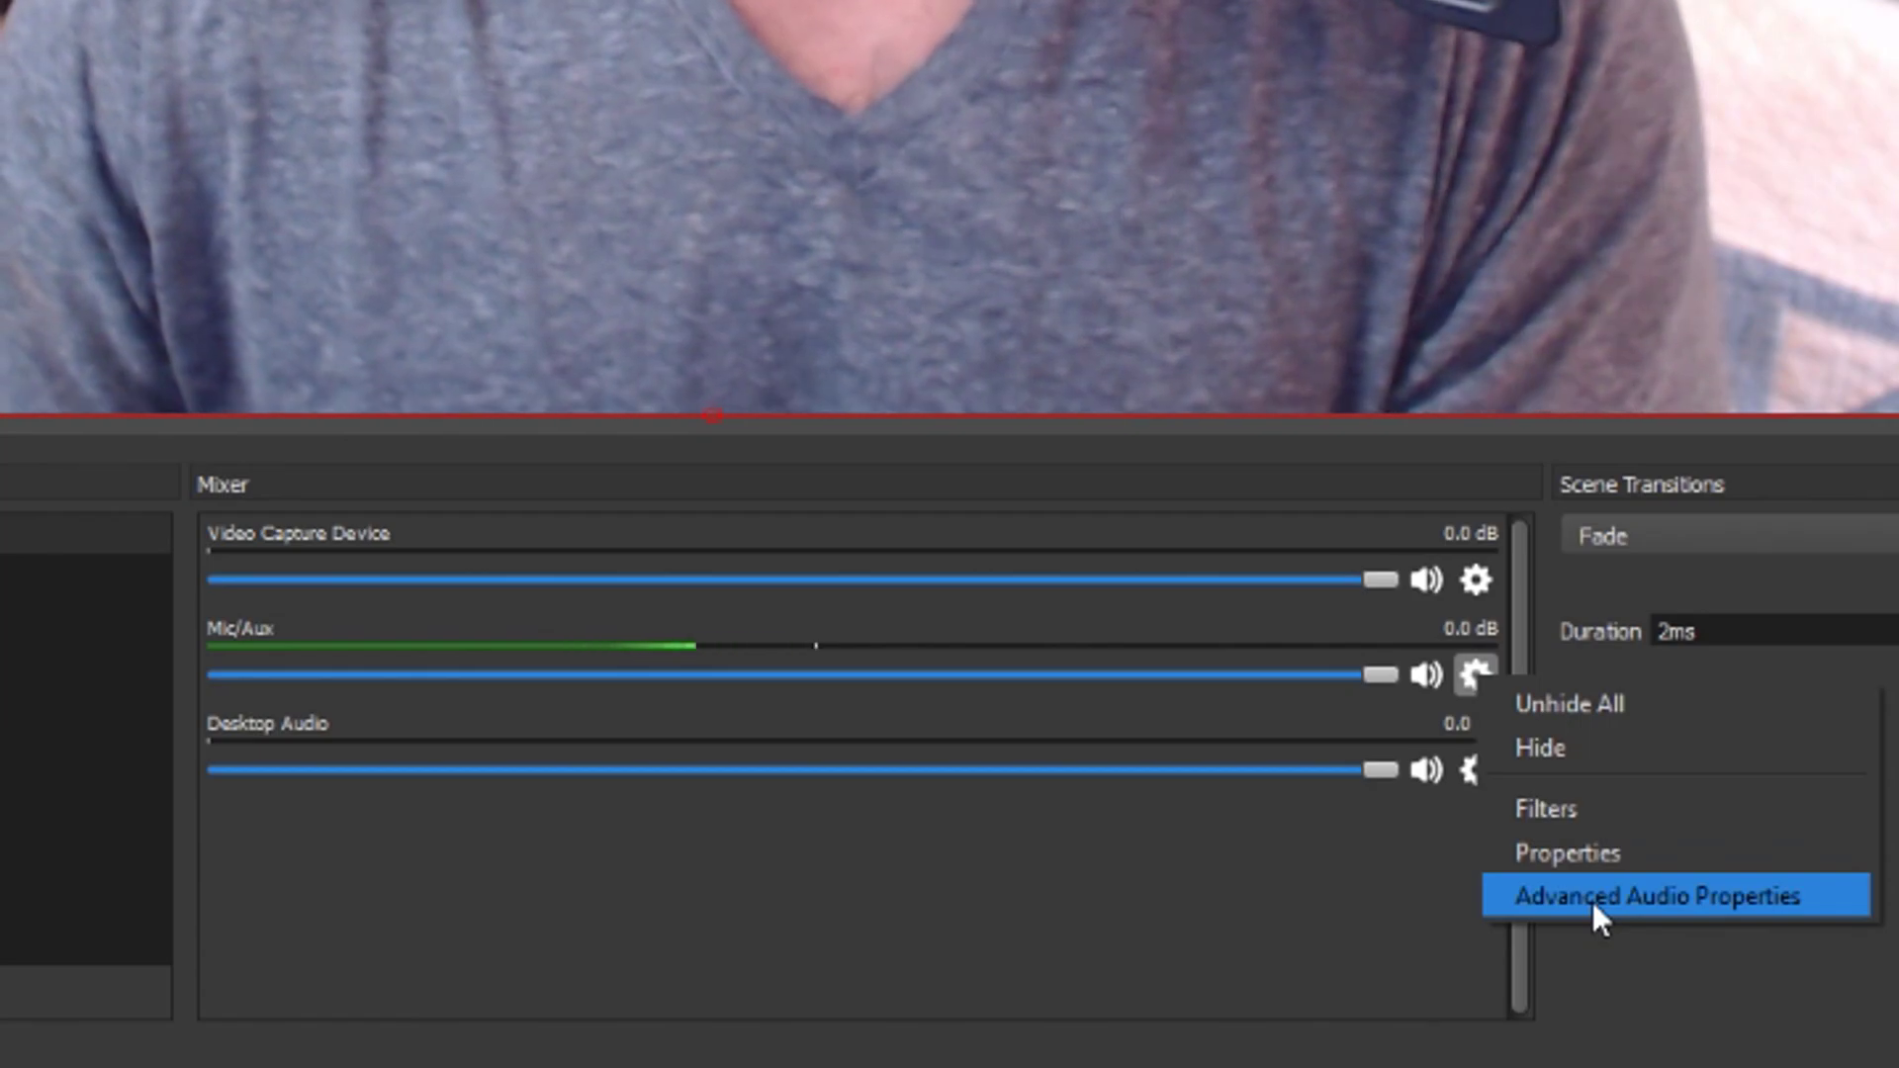
left_click(1593, 900)
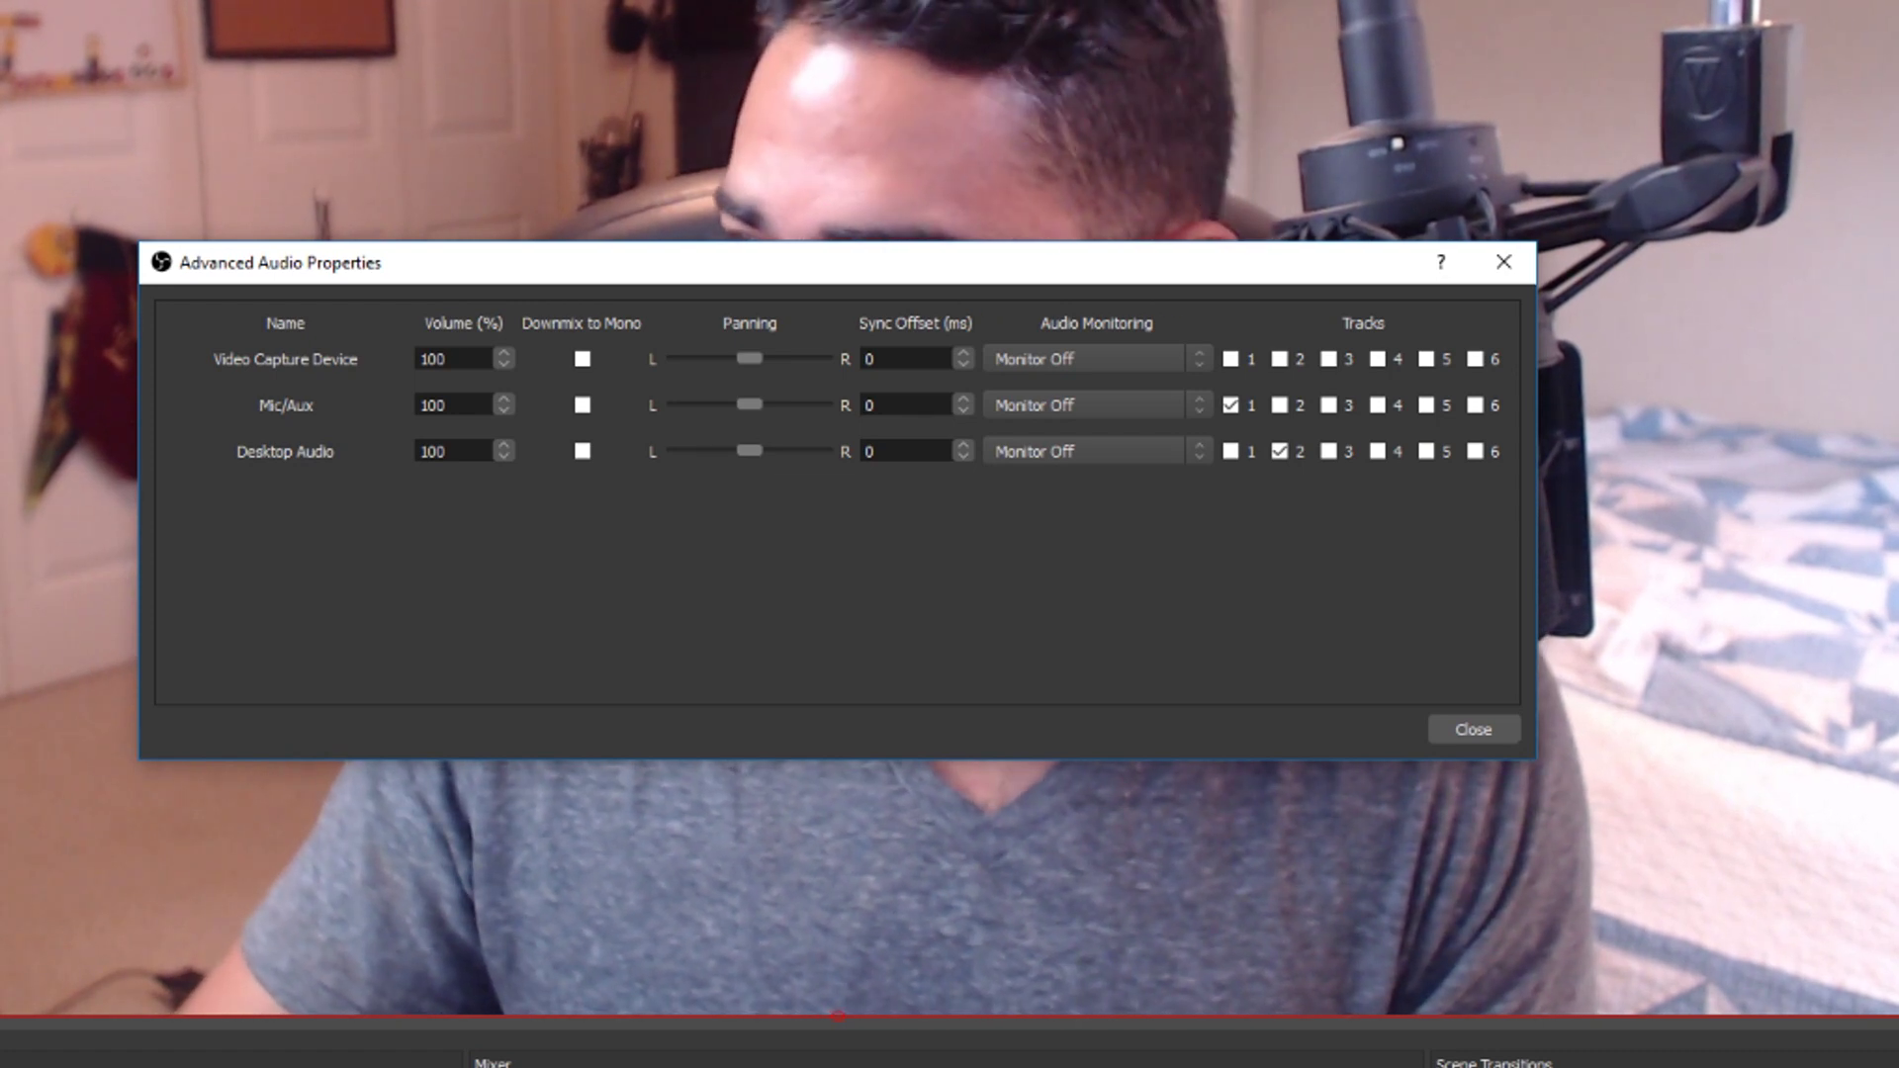
key("alt+Tab")
left_click_drag(1436, 281, 864, 196)
double_click(864, 196)
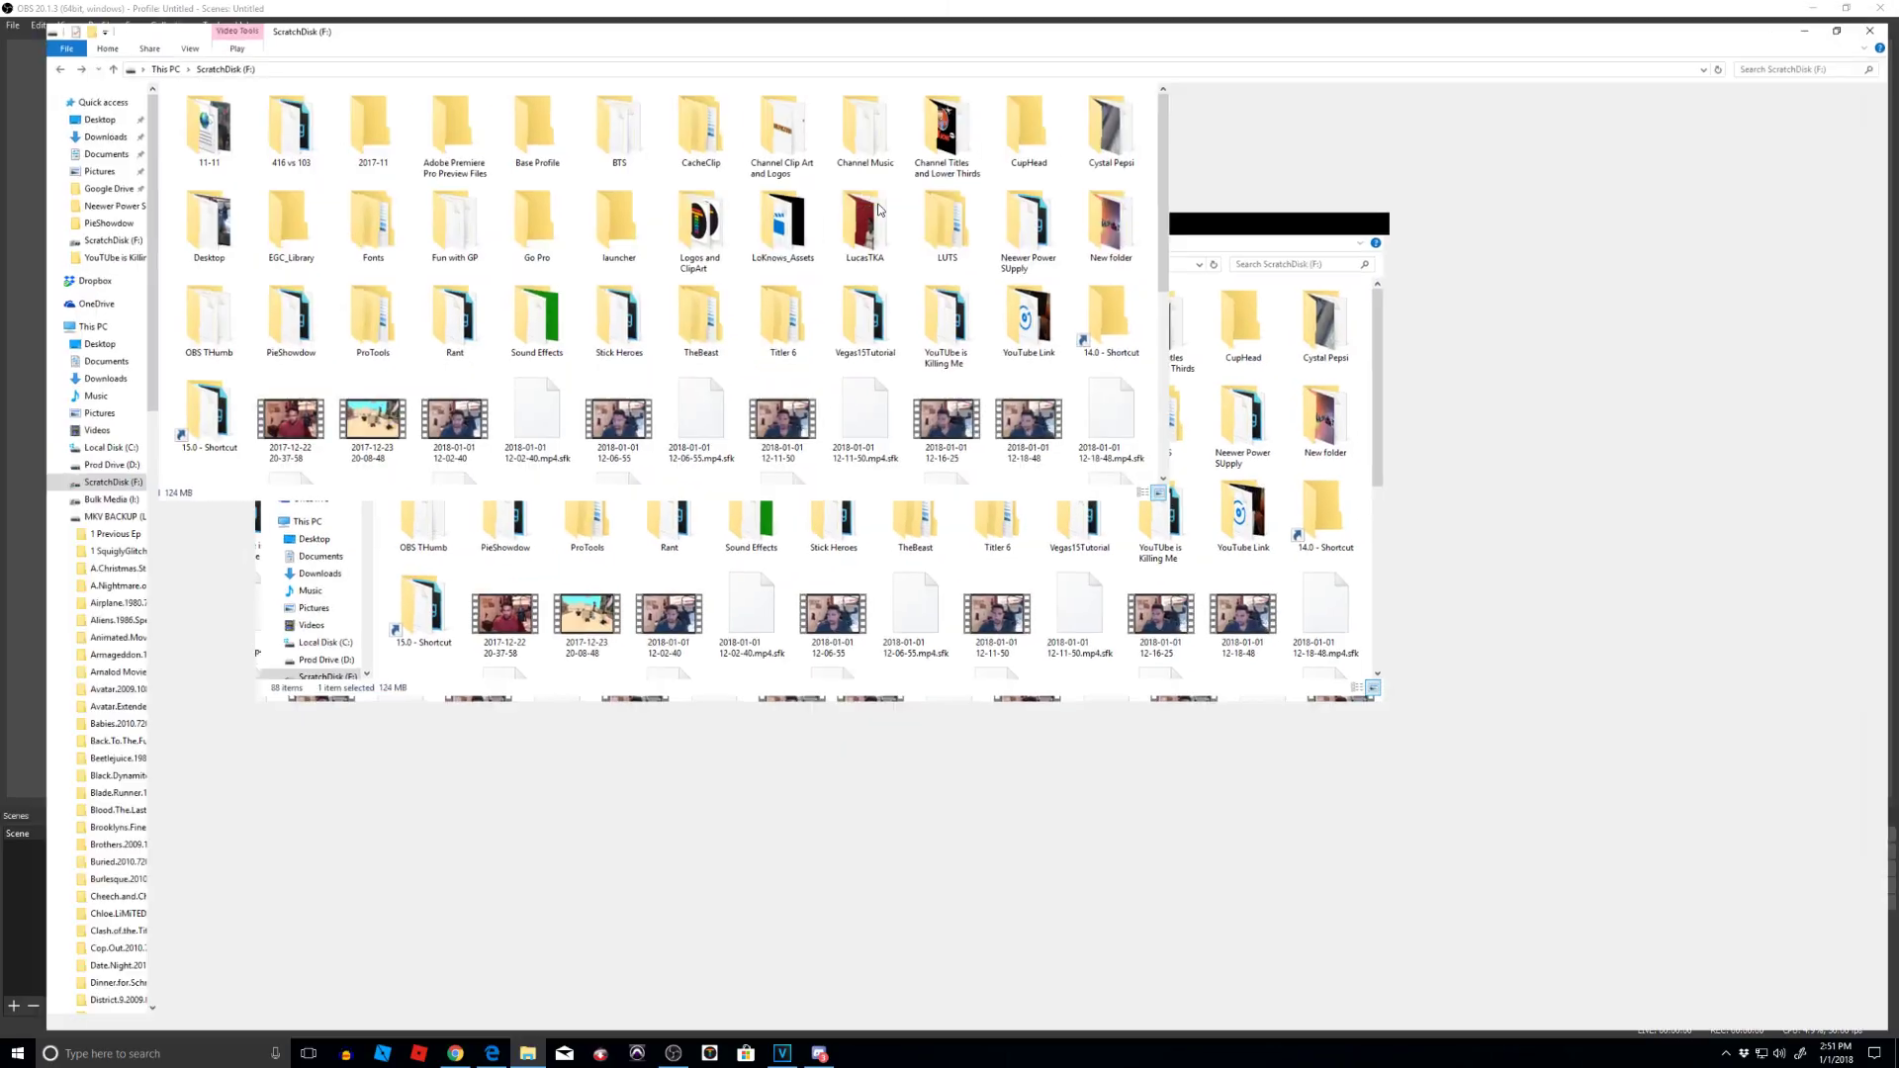
left_click(1811, 12)
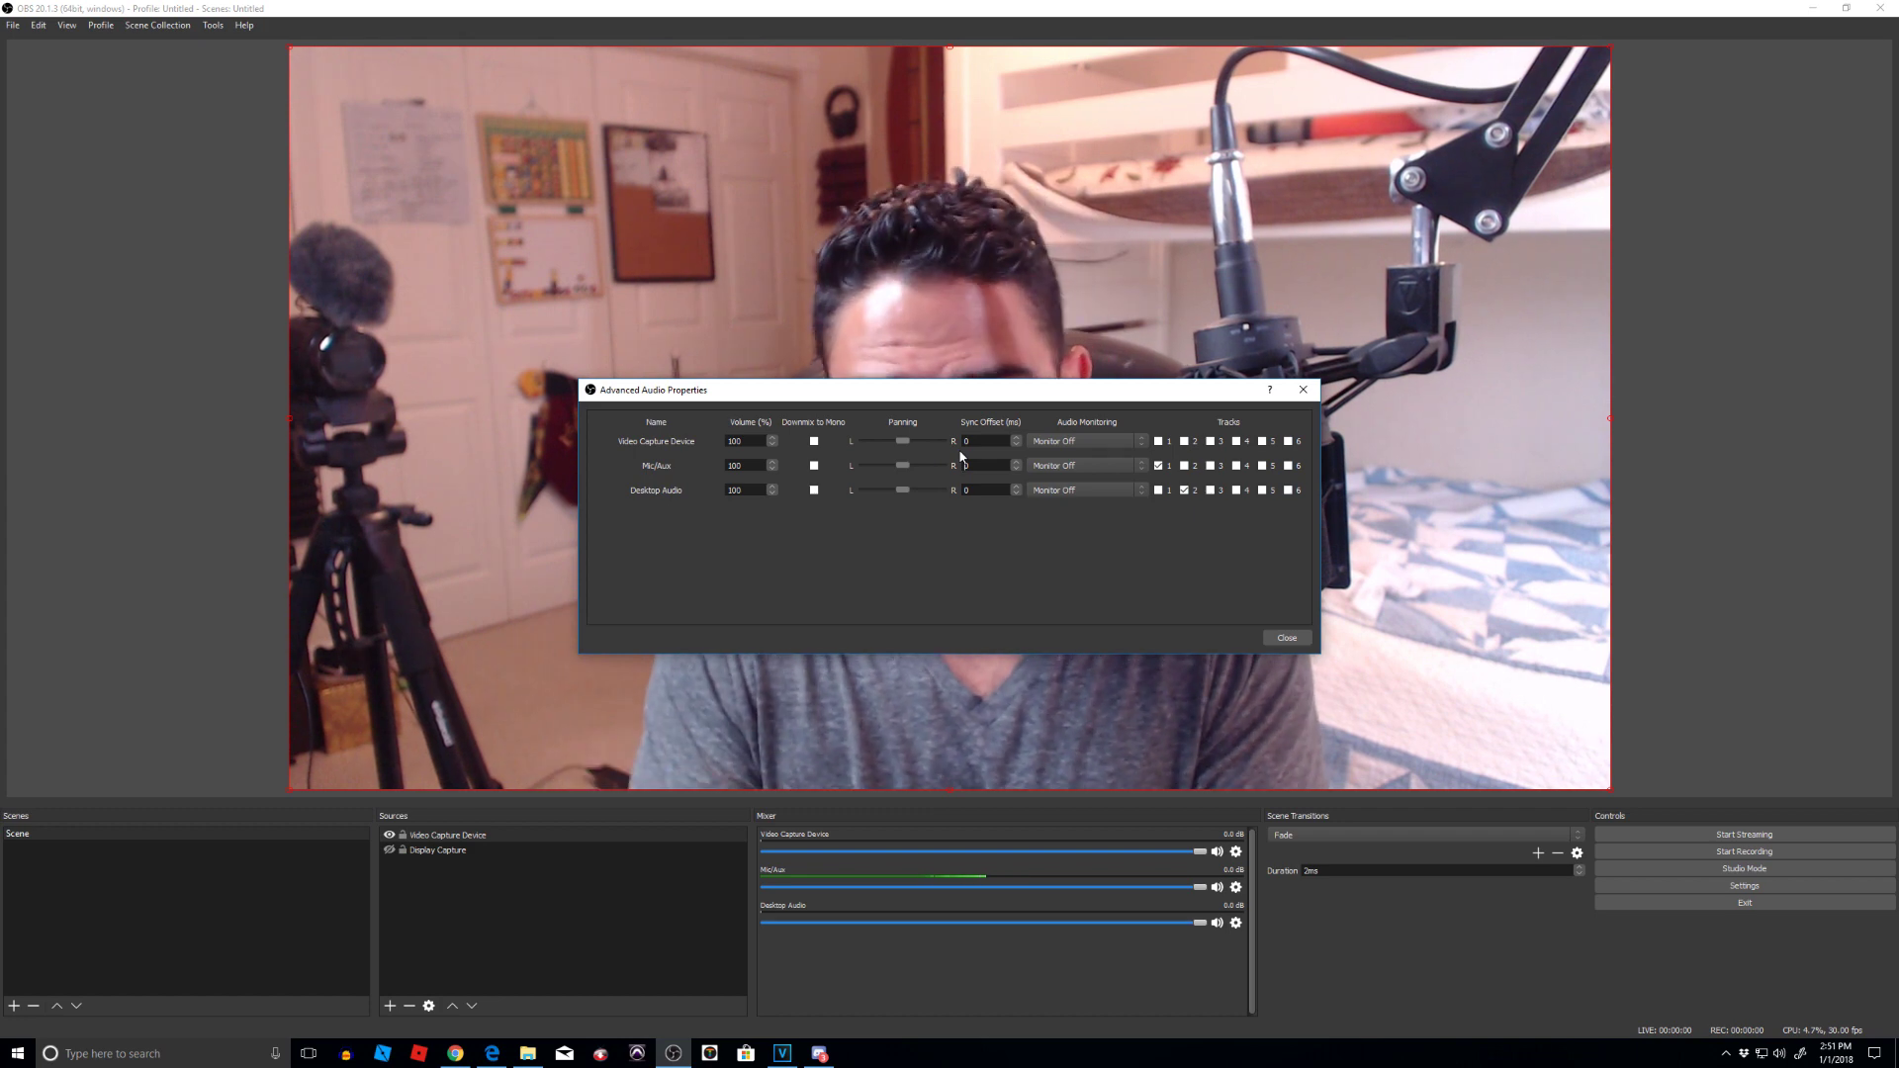
Step: Set the Mic/Aux Sync Offset to 100 ms, then switch over to VEGAS Pro
key("BackSpace")
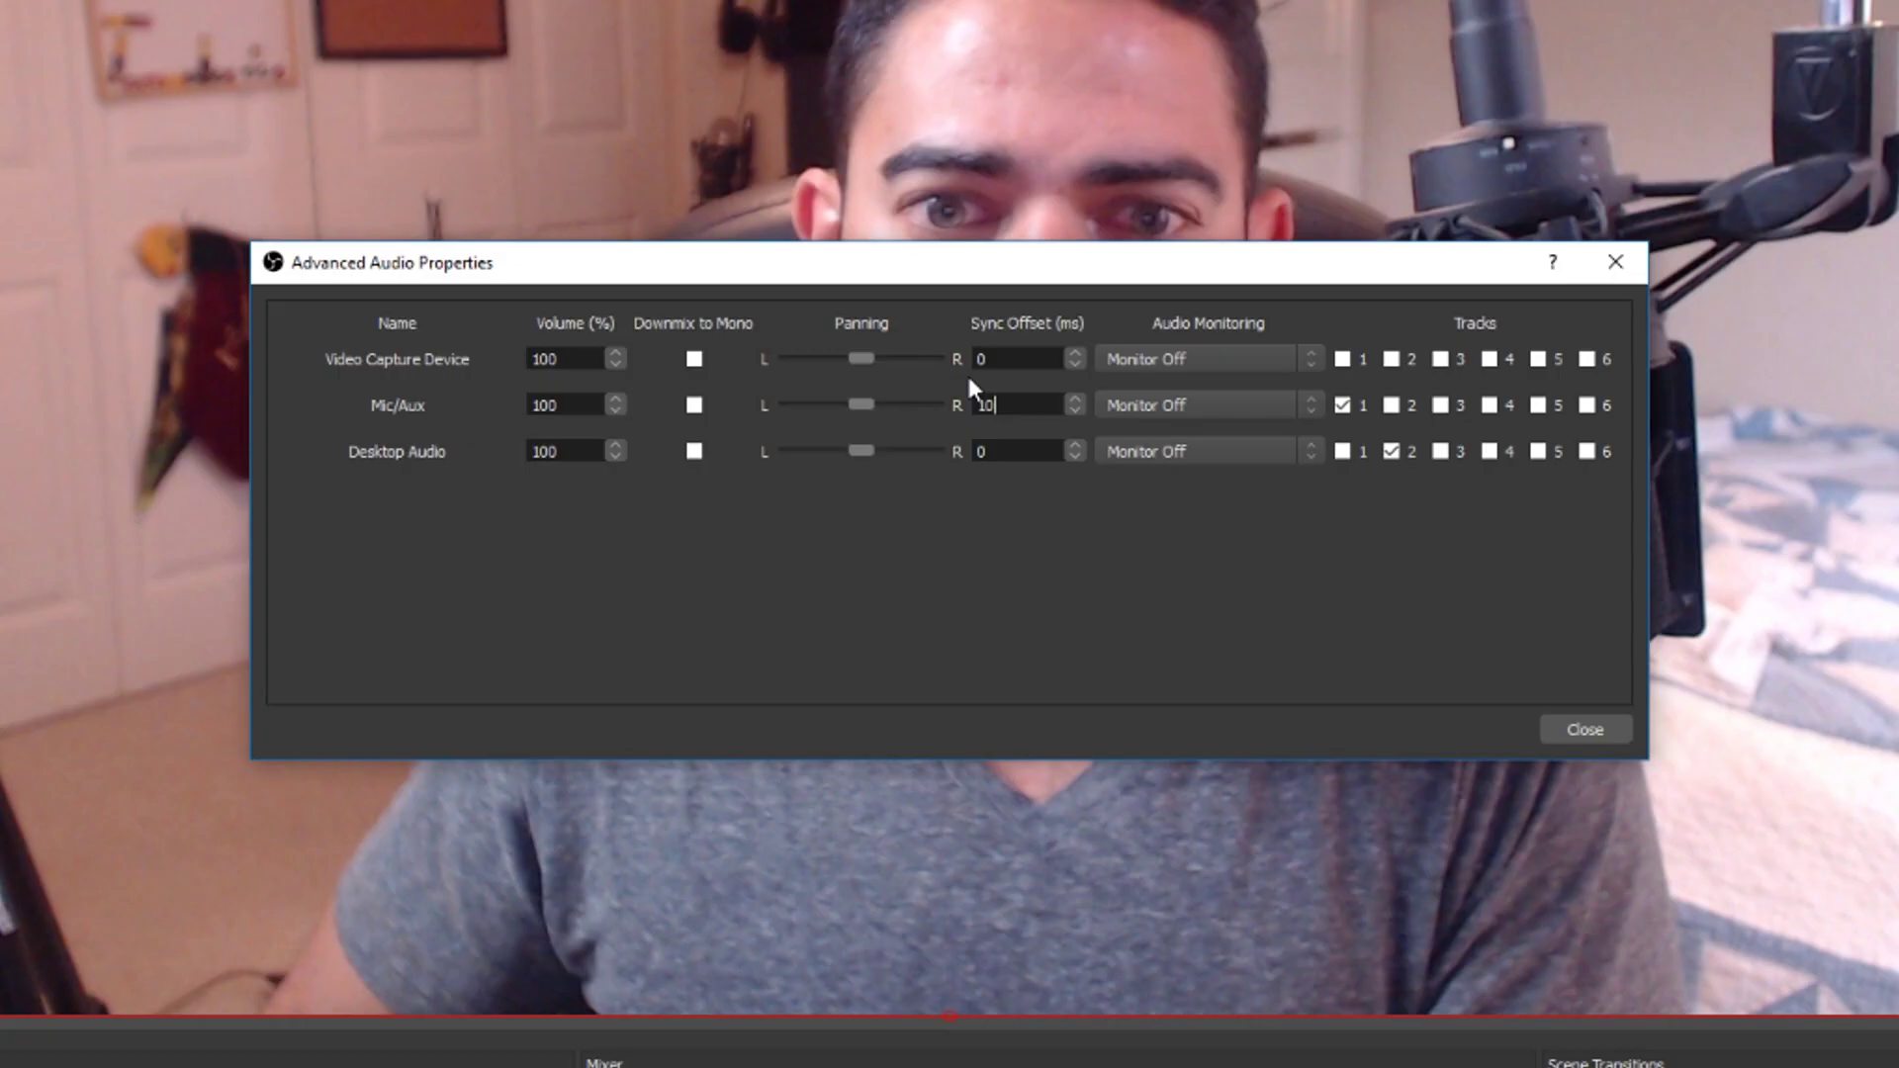
type("100")
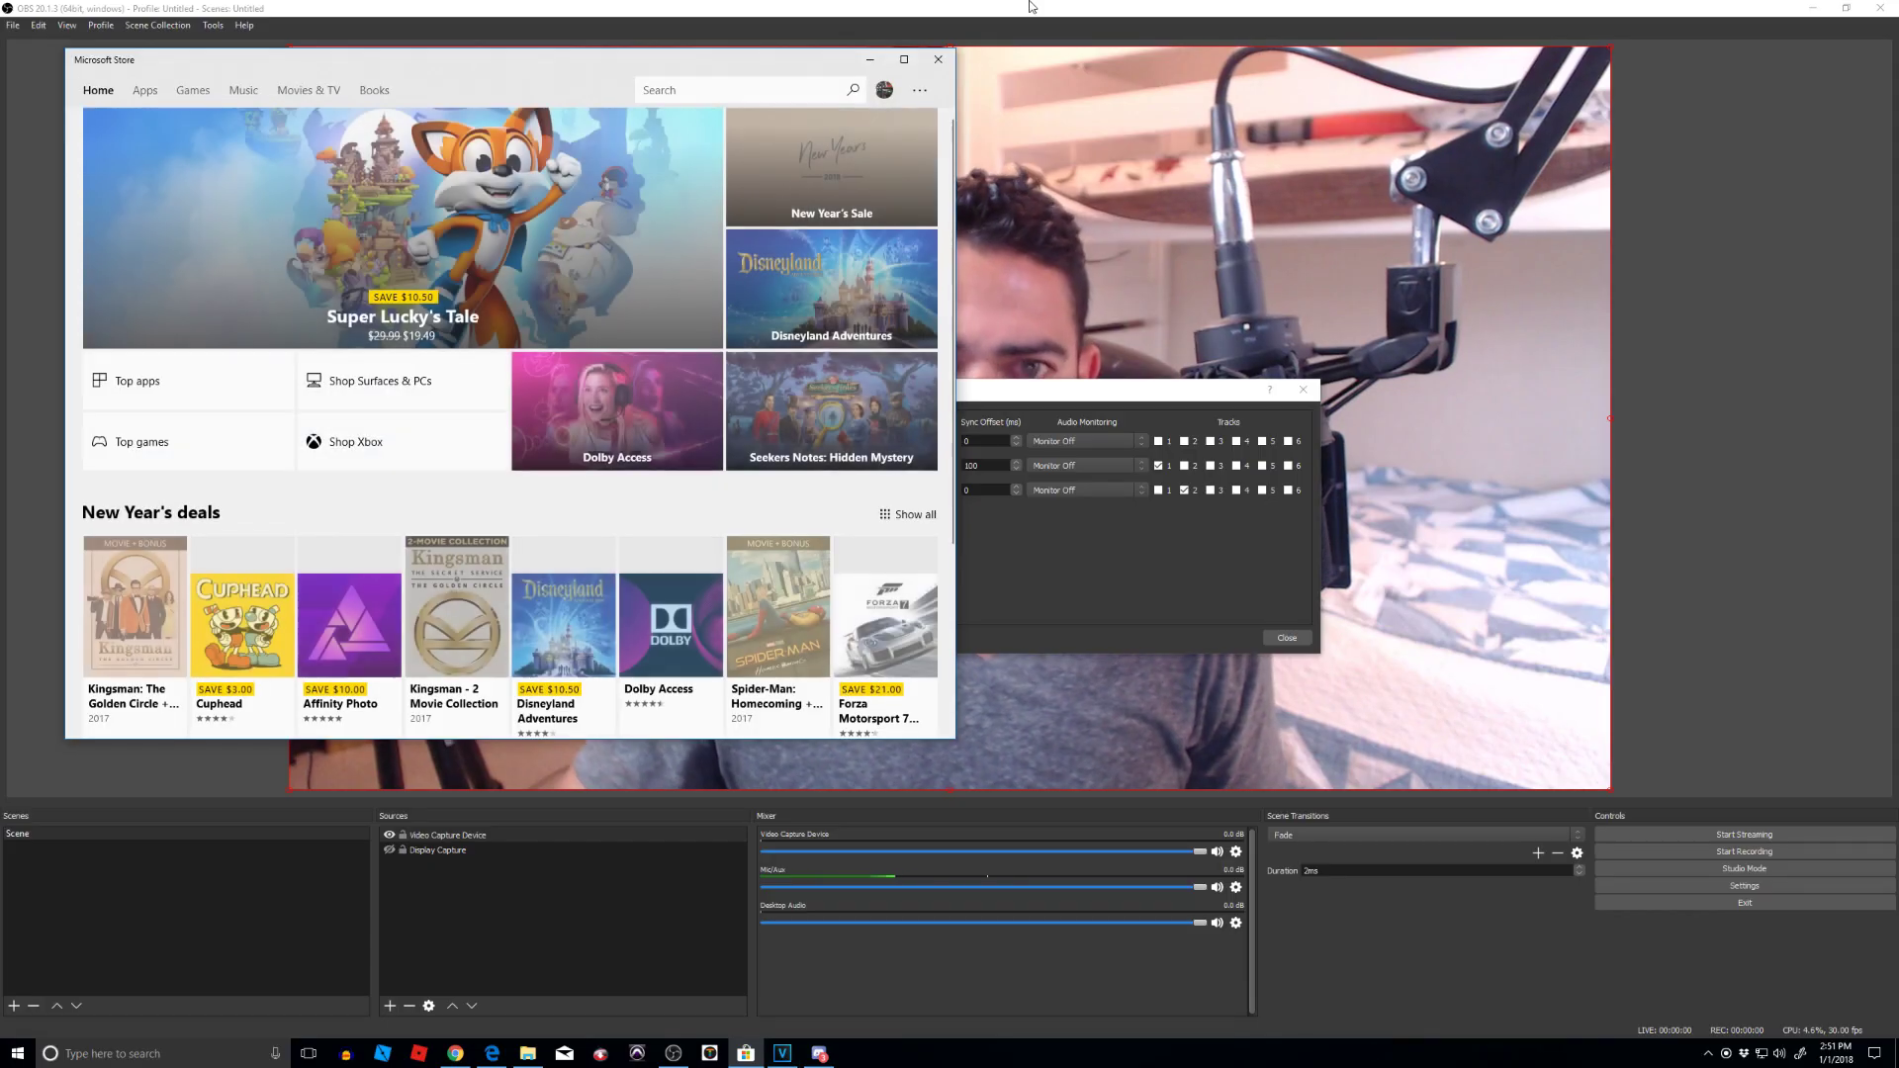
left_click(1028, 7)
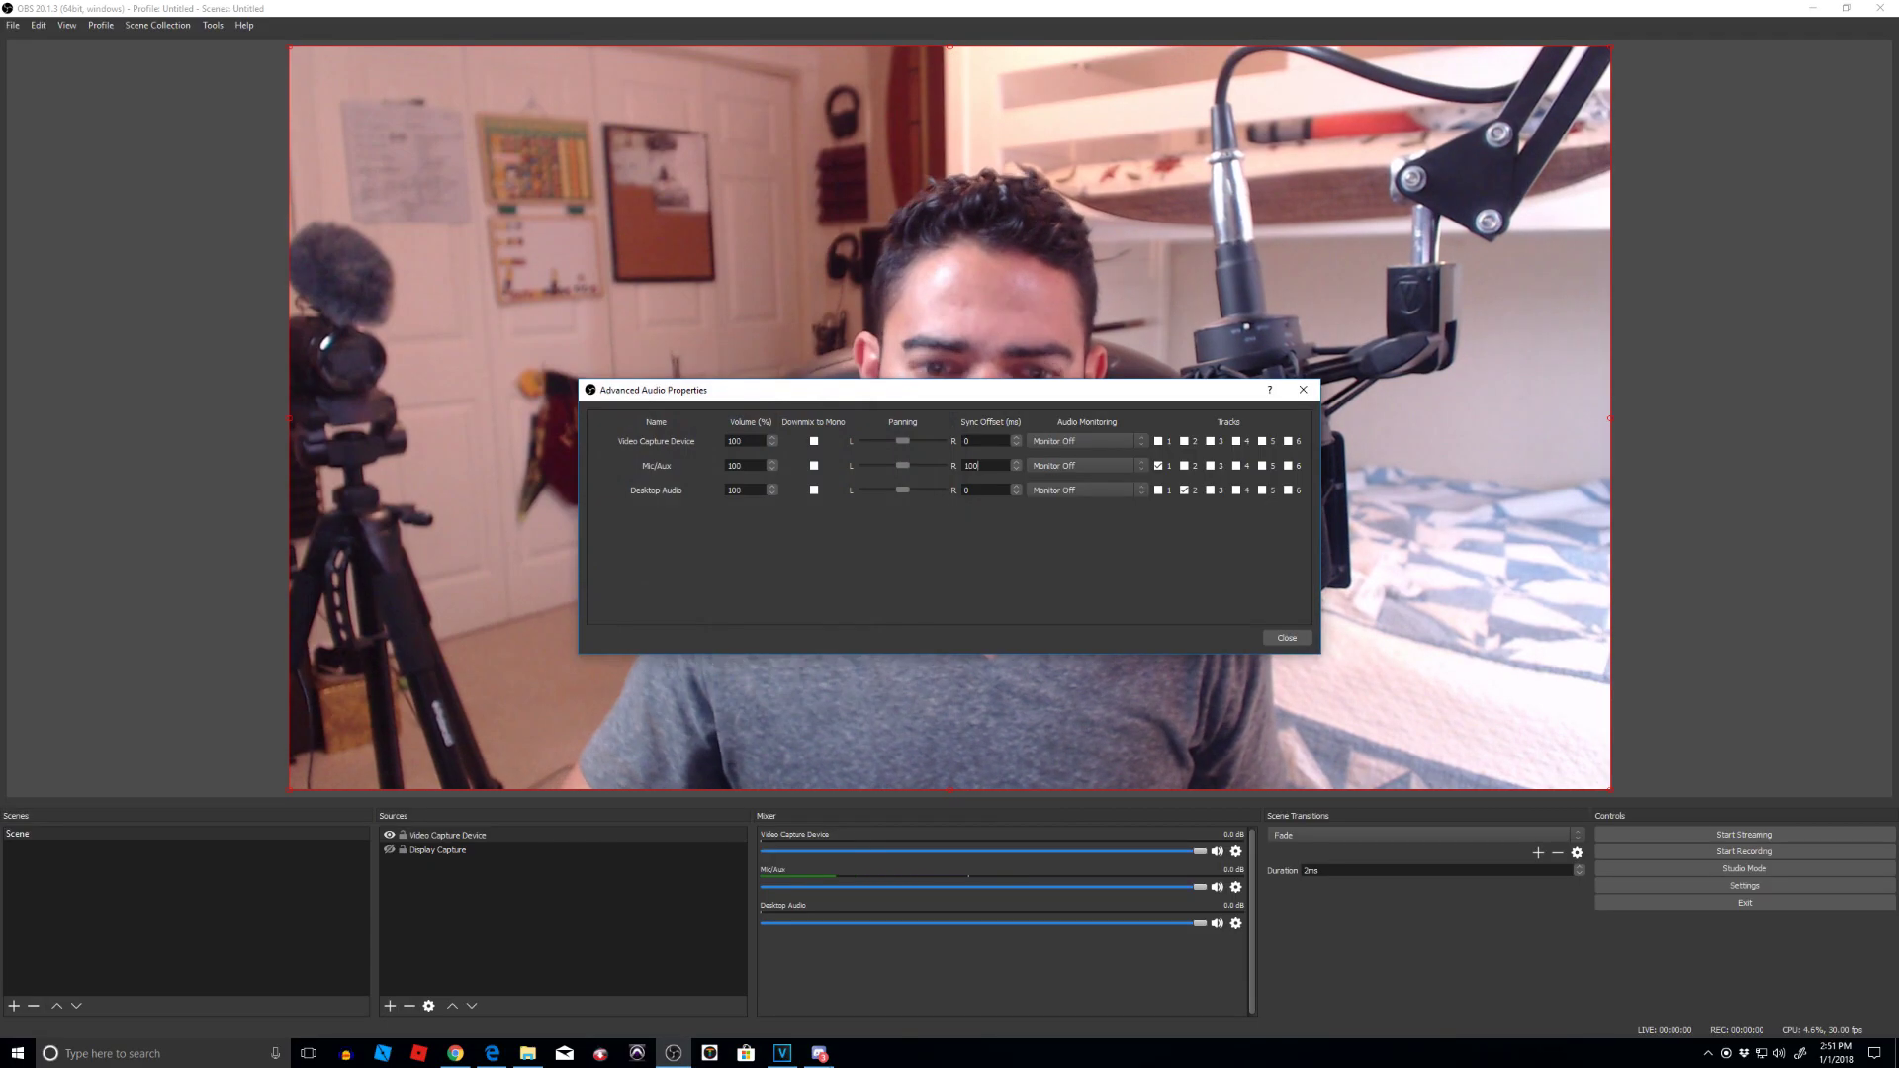
left_click(782, 1058)
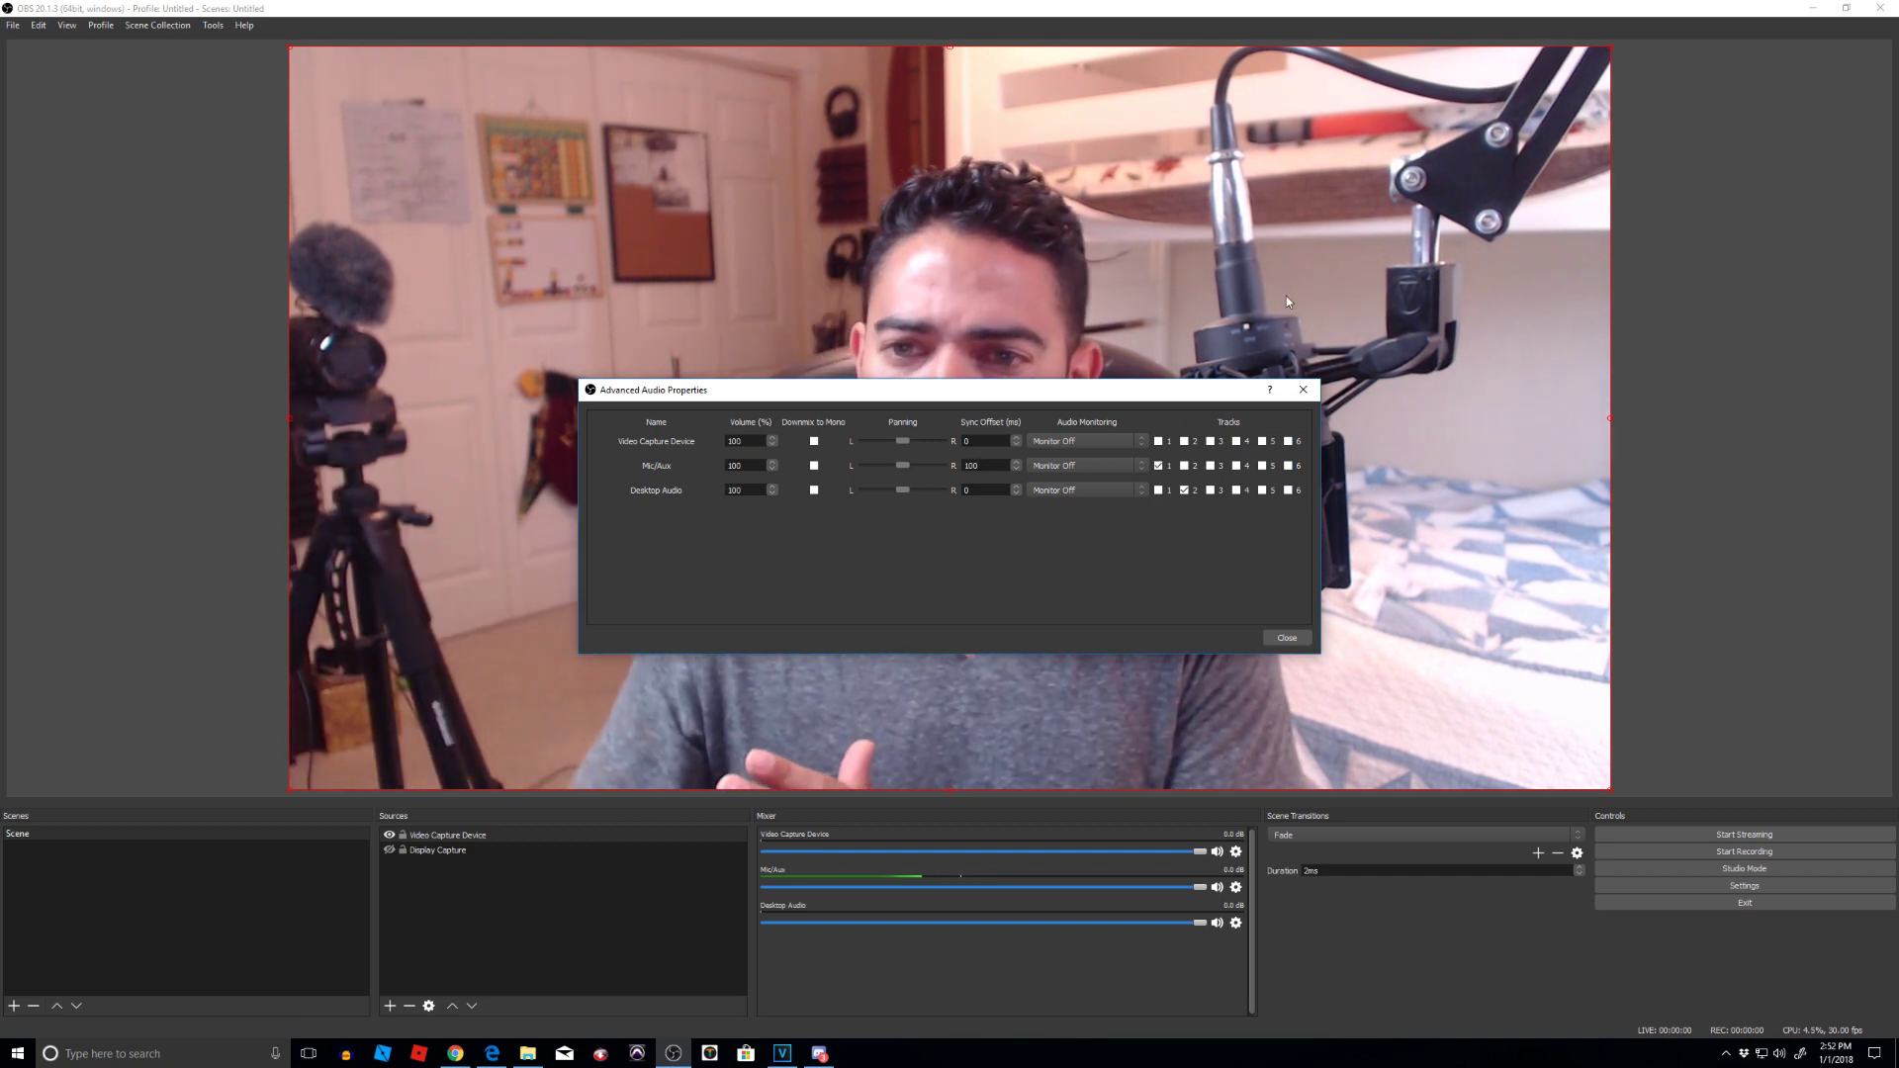
Step: Reopen Mic/Aux's Advanced Audio Properties and change its Sync Offset from 100 to 125 ms
left_click(1302, 392)
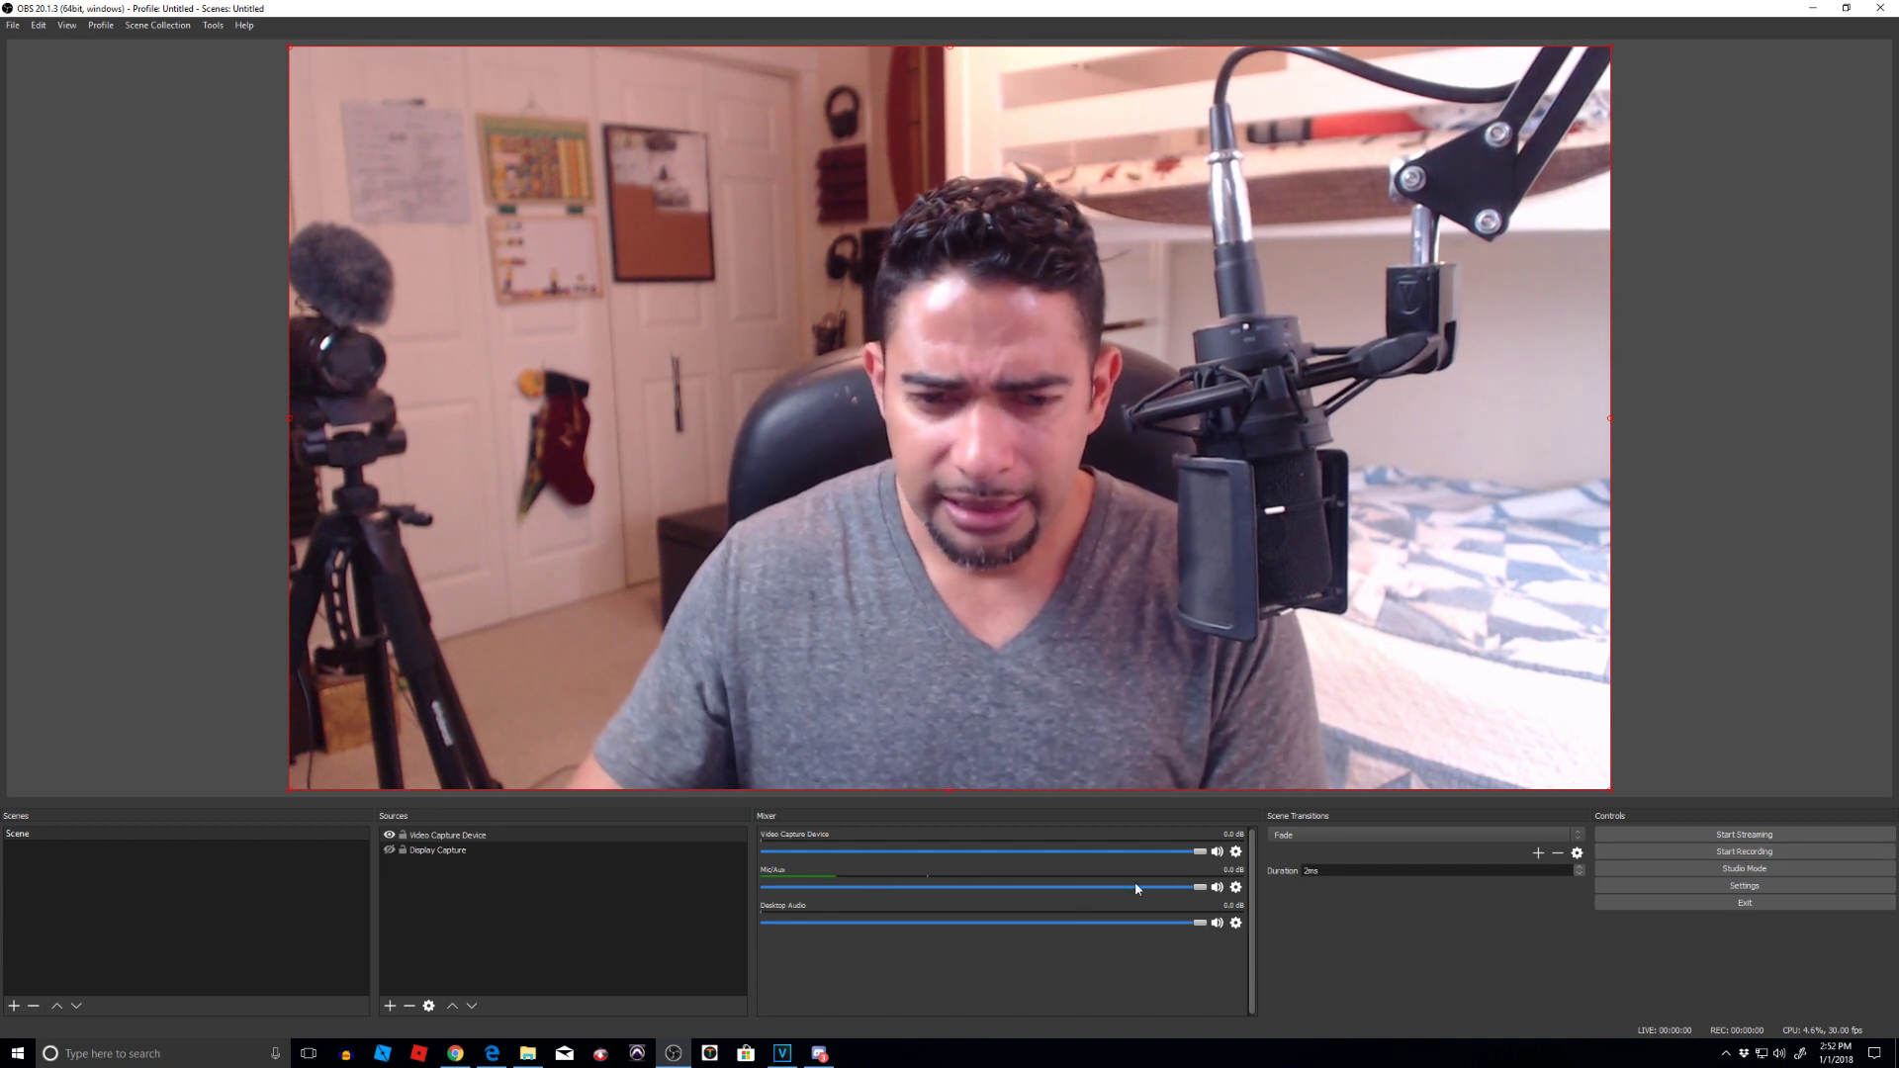
left_click(1236, 887)
left_click(1276, 965)
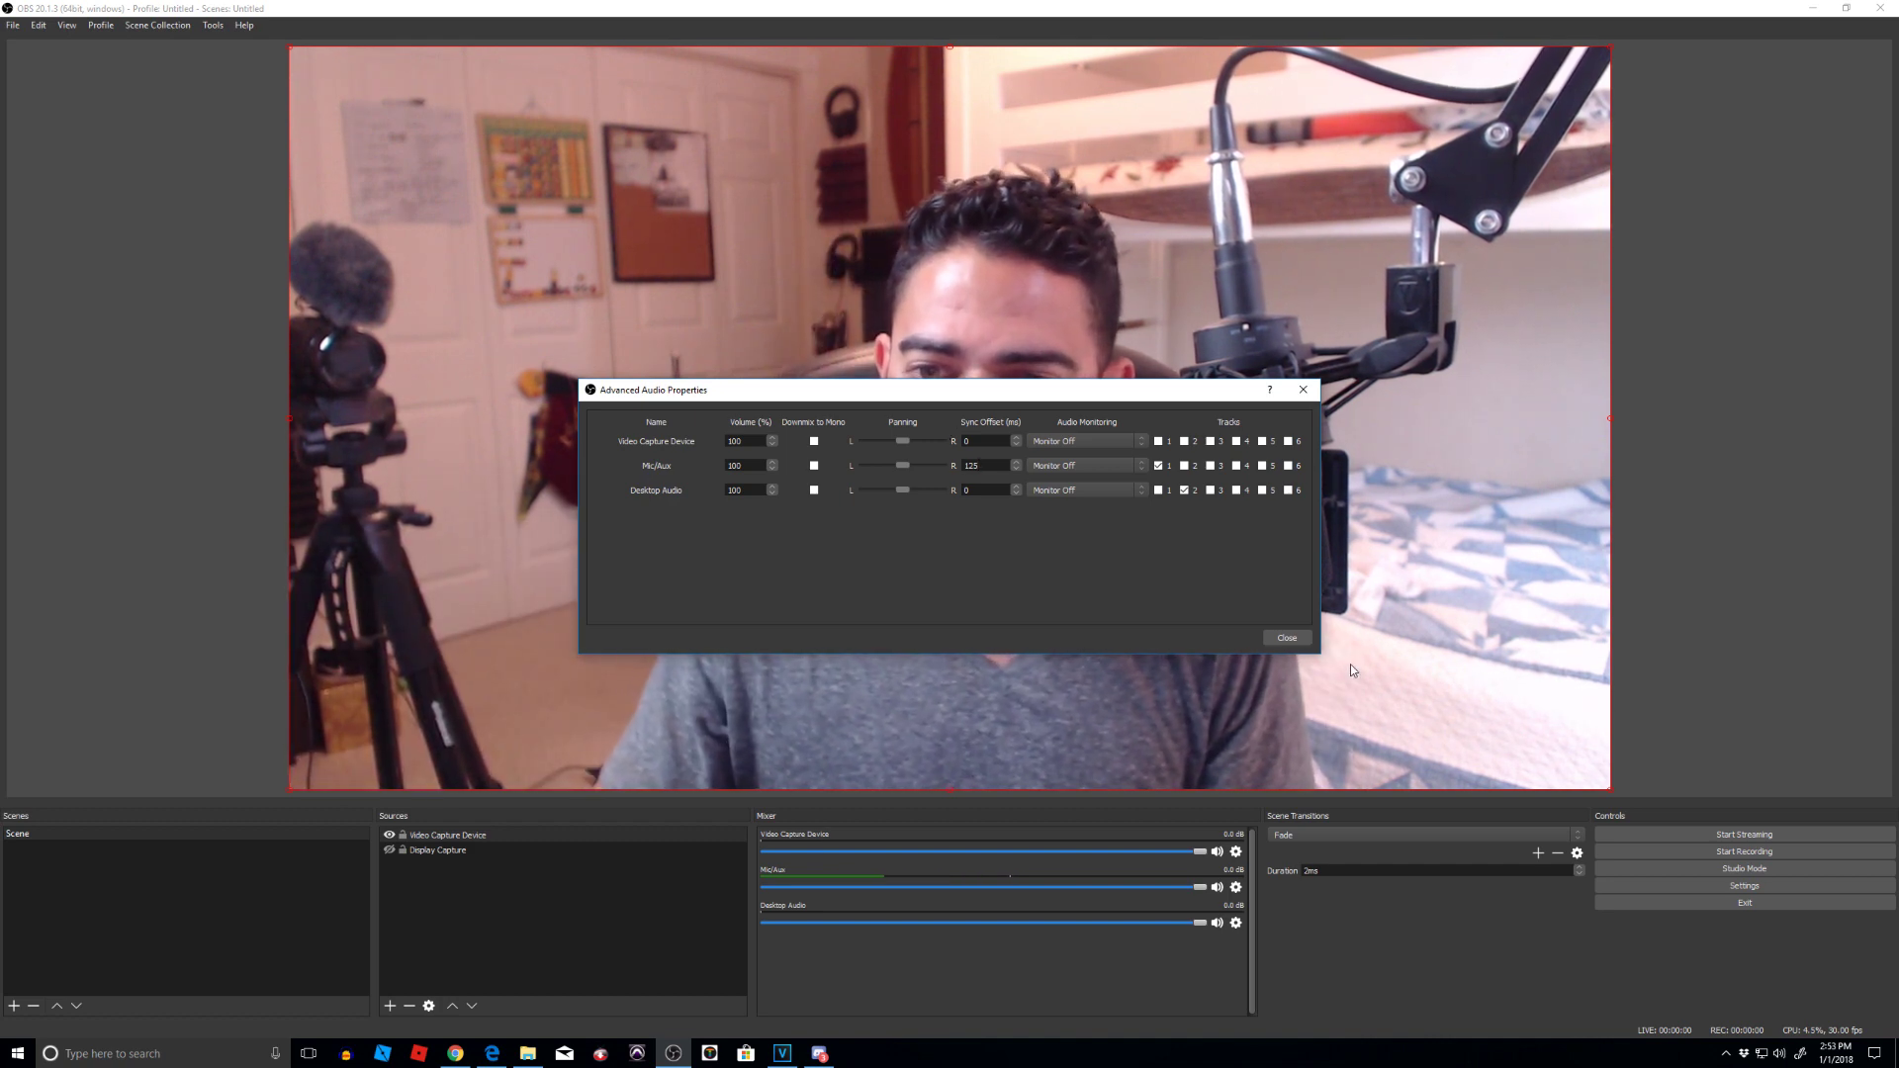
Step: Close Advanced Audio Properties, stop the 125 ms clap-test recording, and return to VEGAS Pro
left_click(1296, 641)
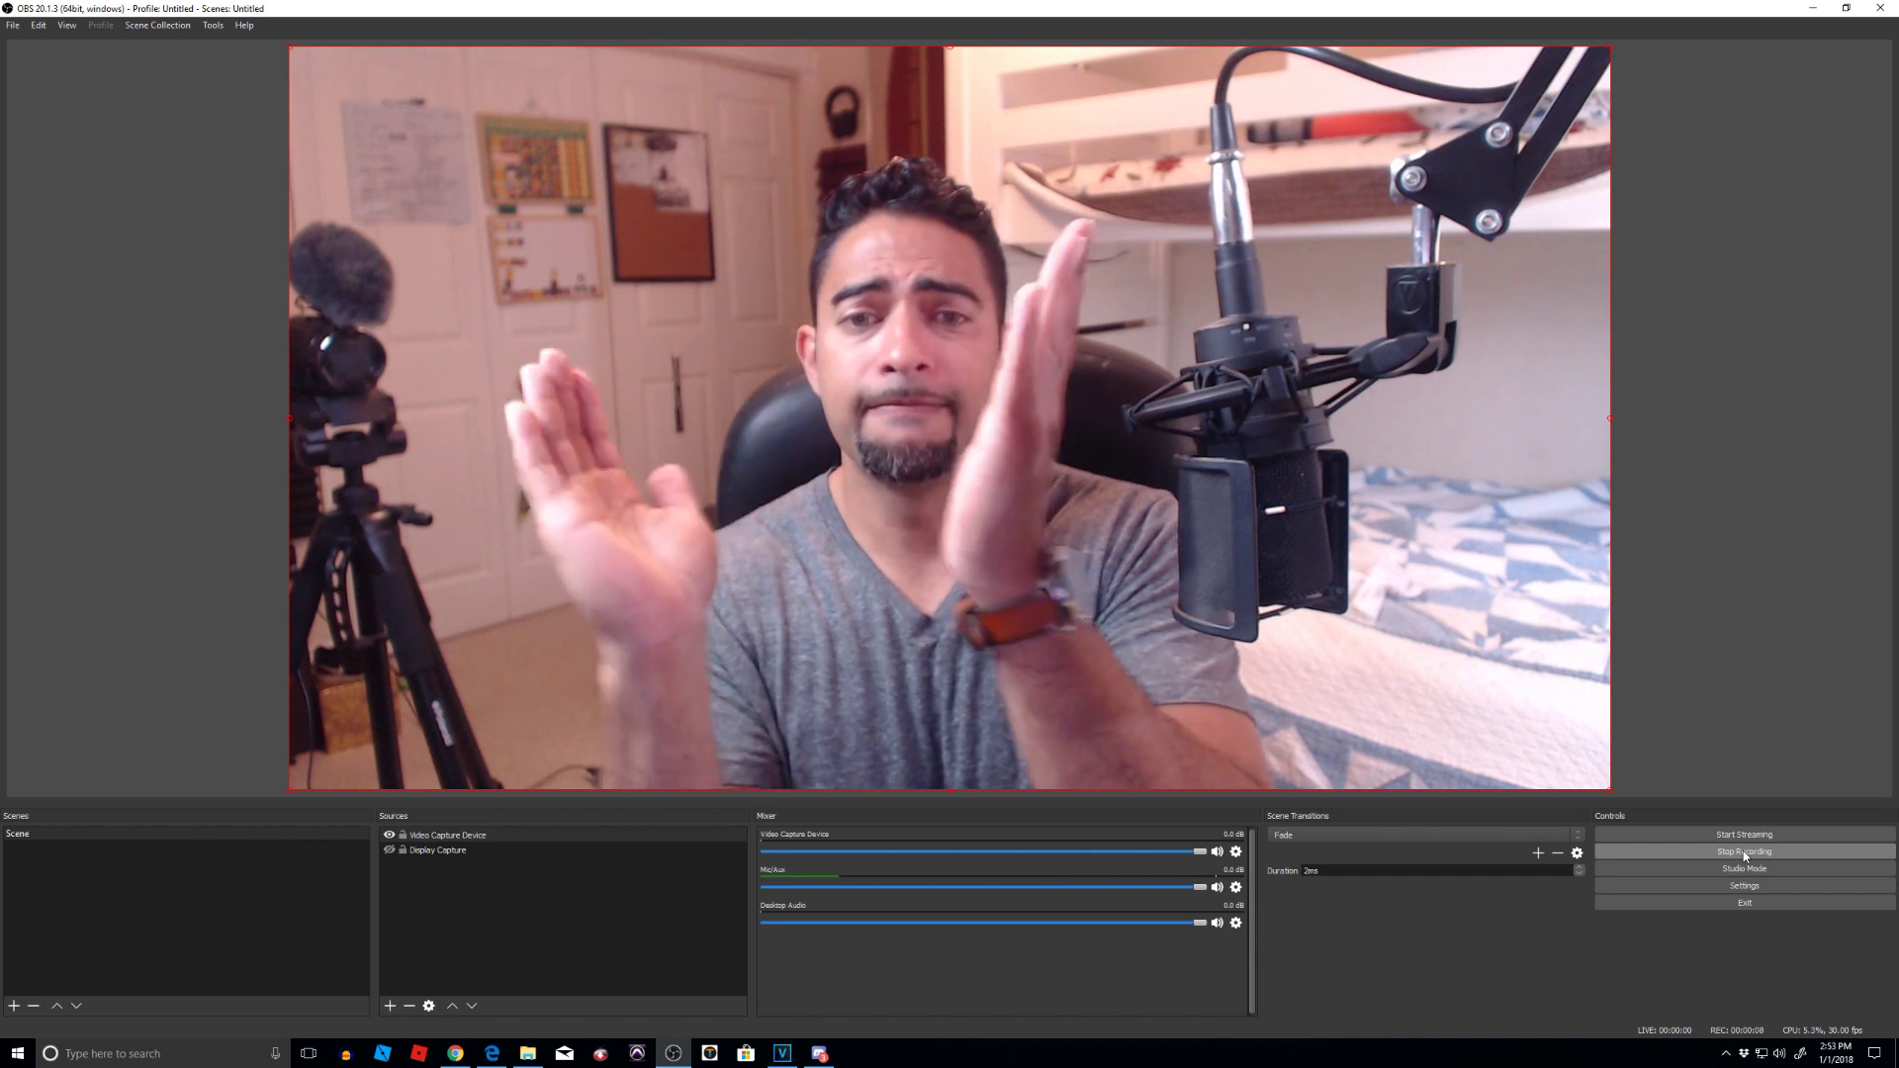
left_click(1745, 853)
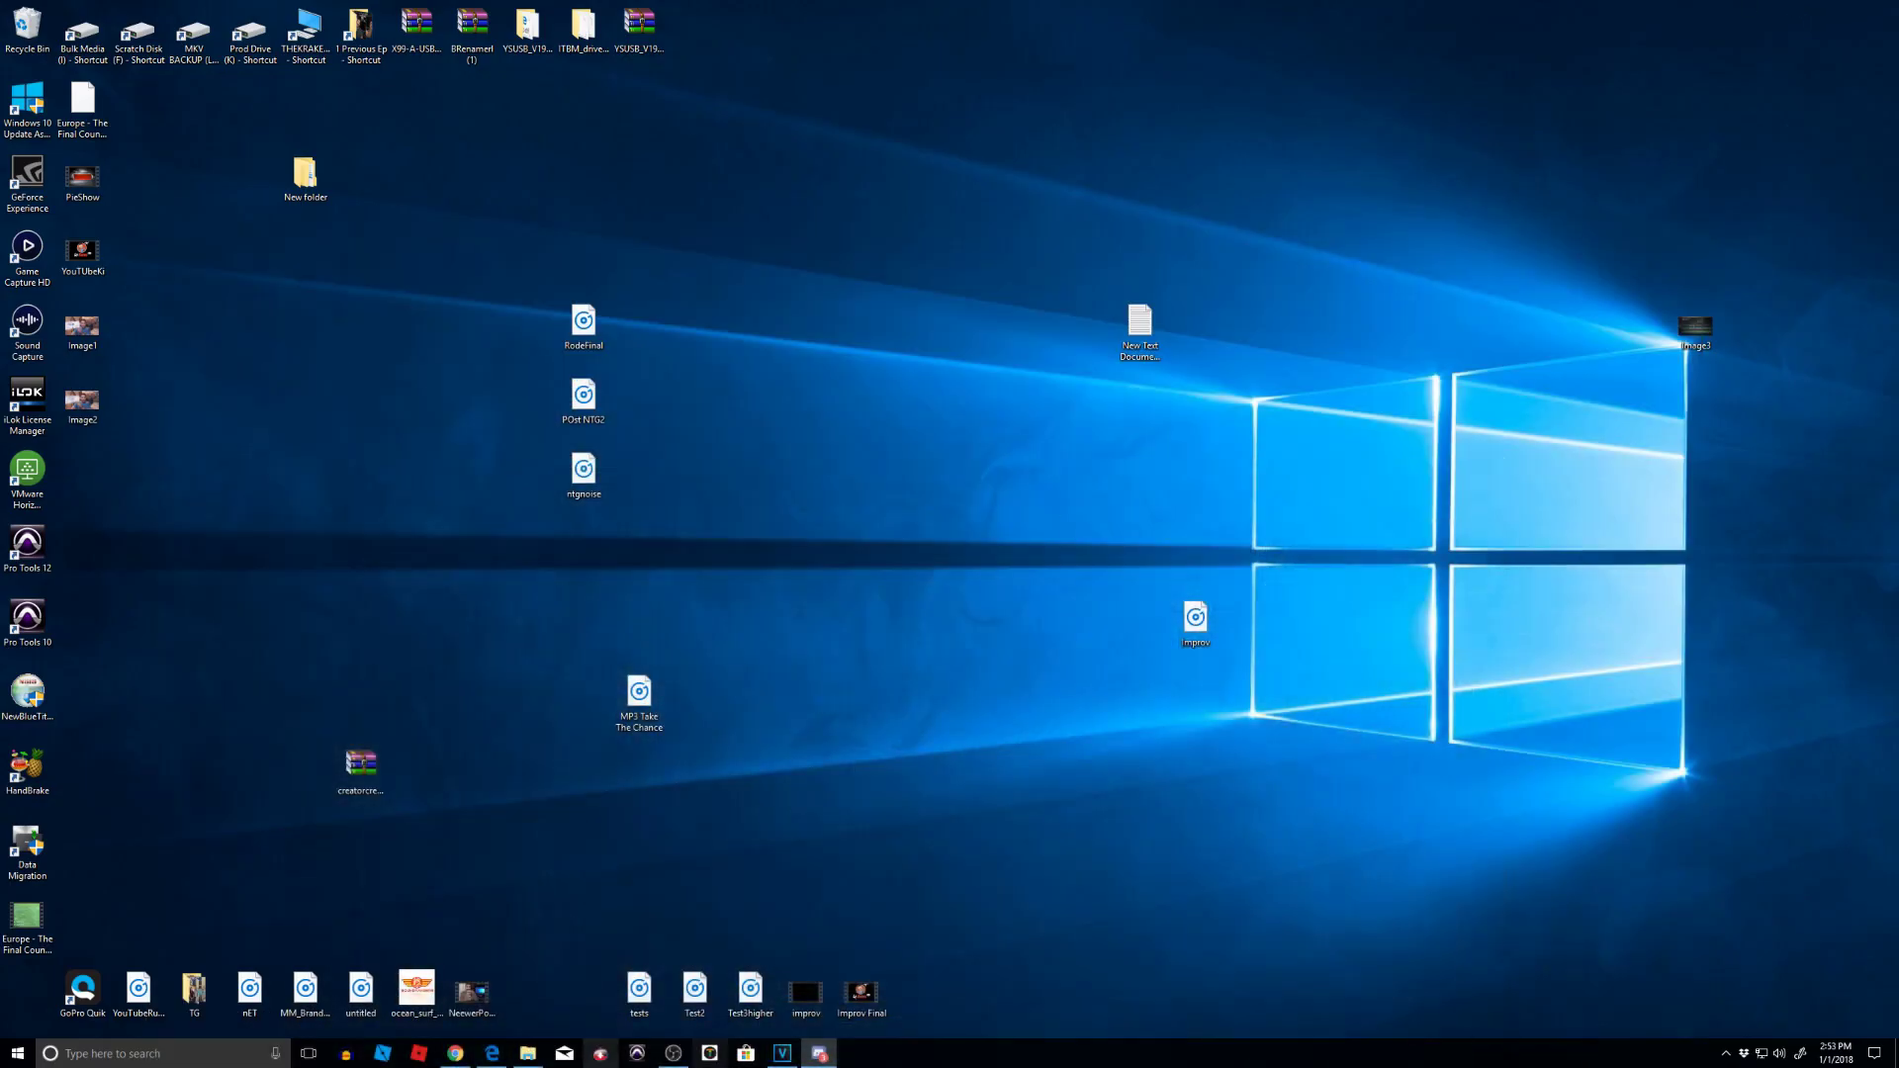
left_click(782, 1053)
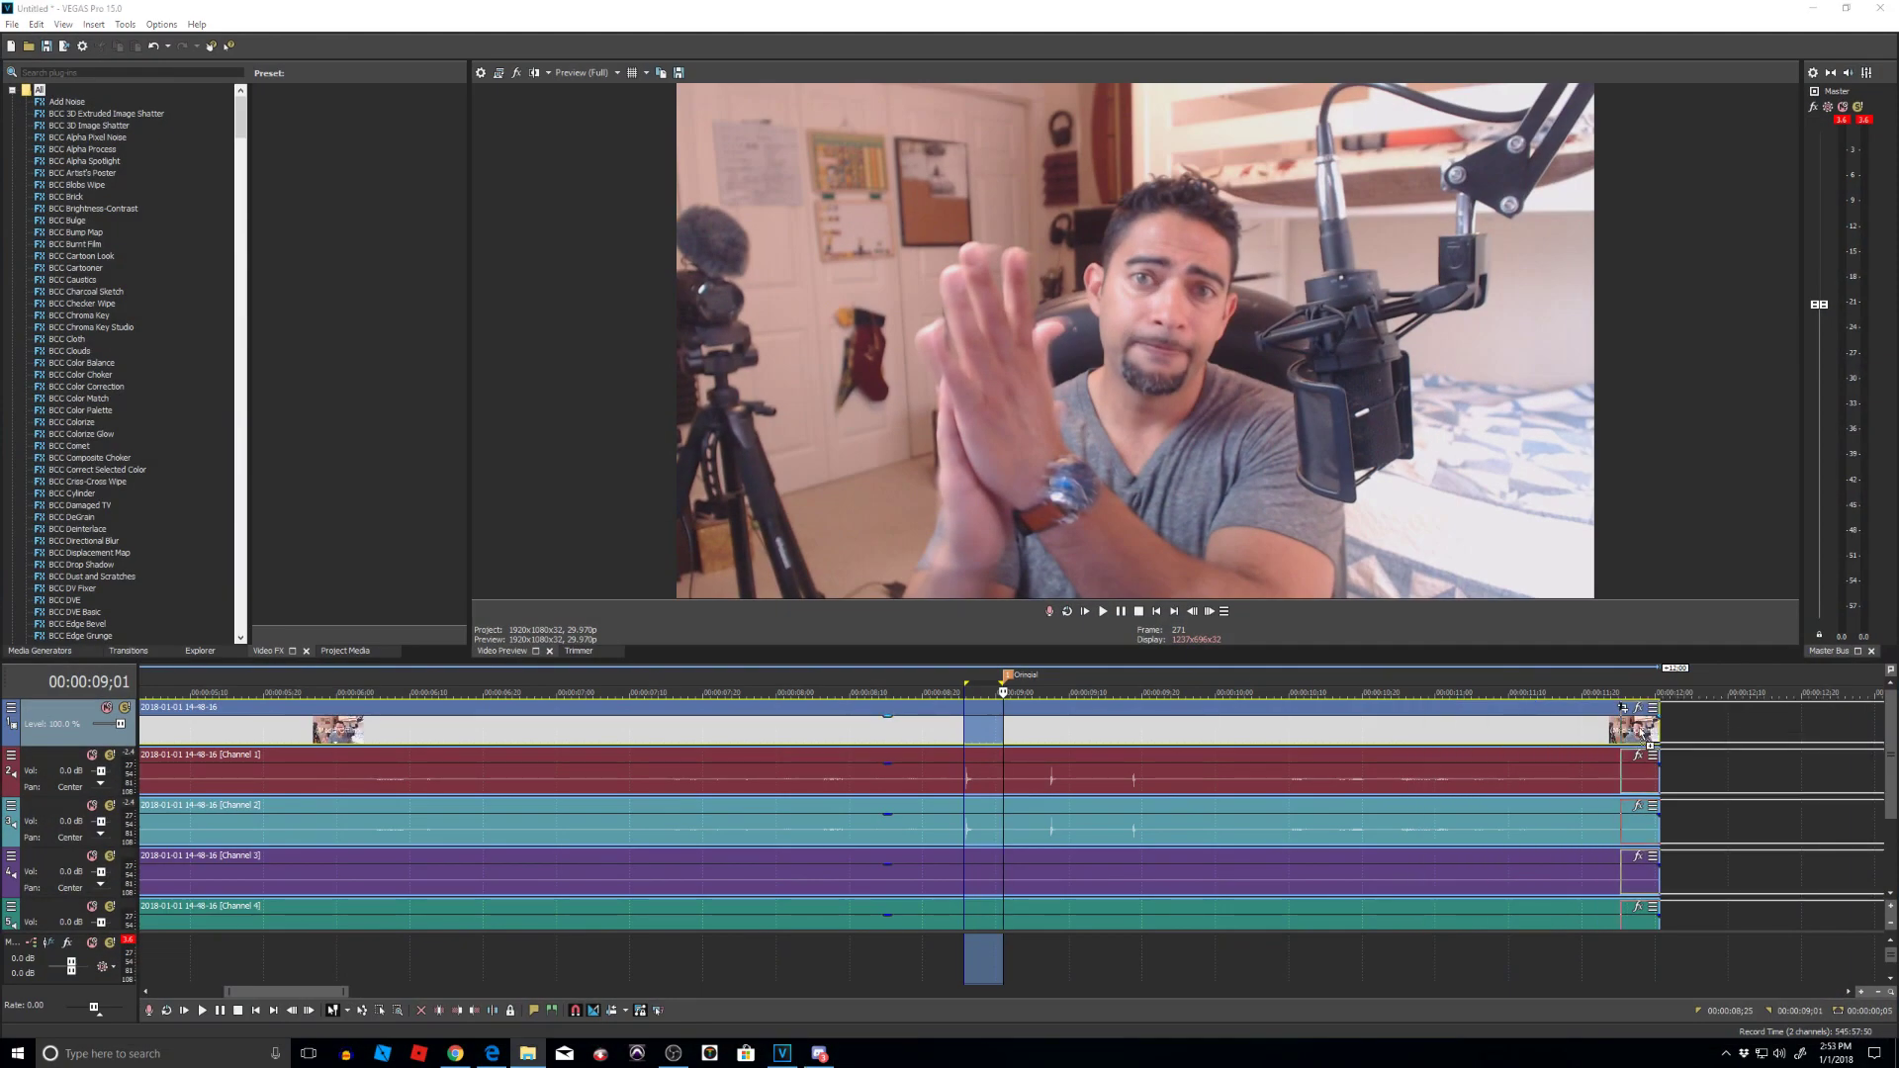
left_click_drag(1736, 727, 1749, 720)
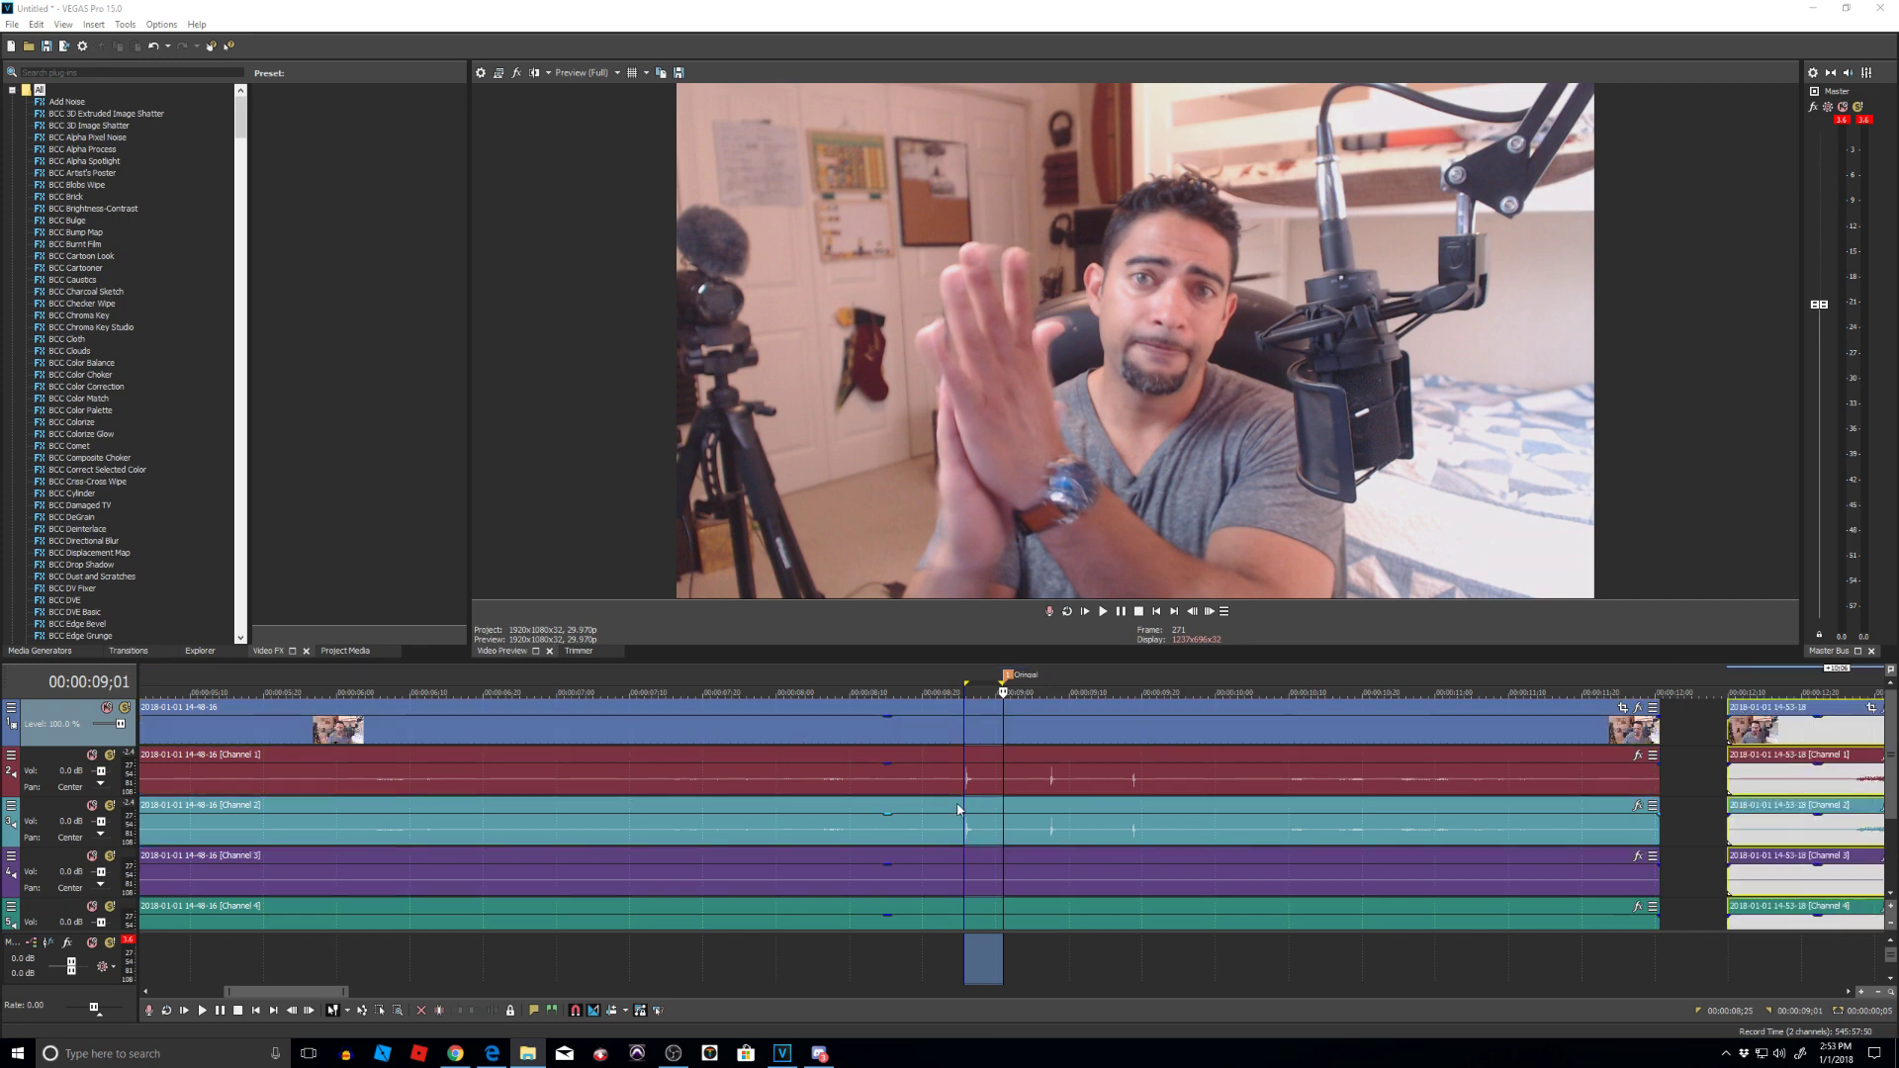
scroll(1038, 806, "down", 3)
scroll(1325, 940, "down", 2)
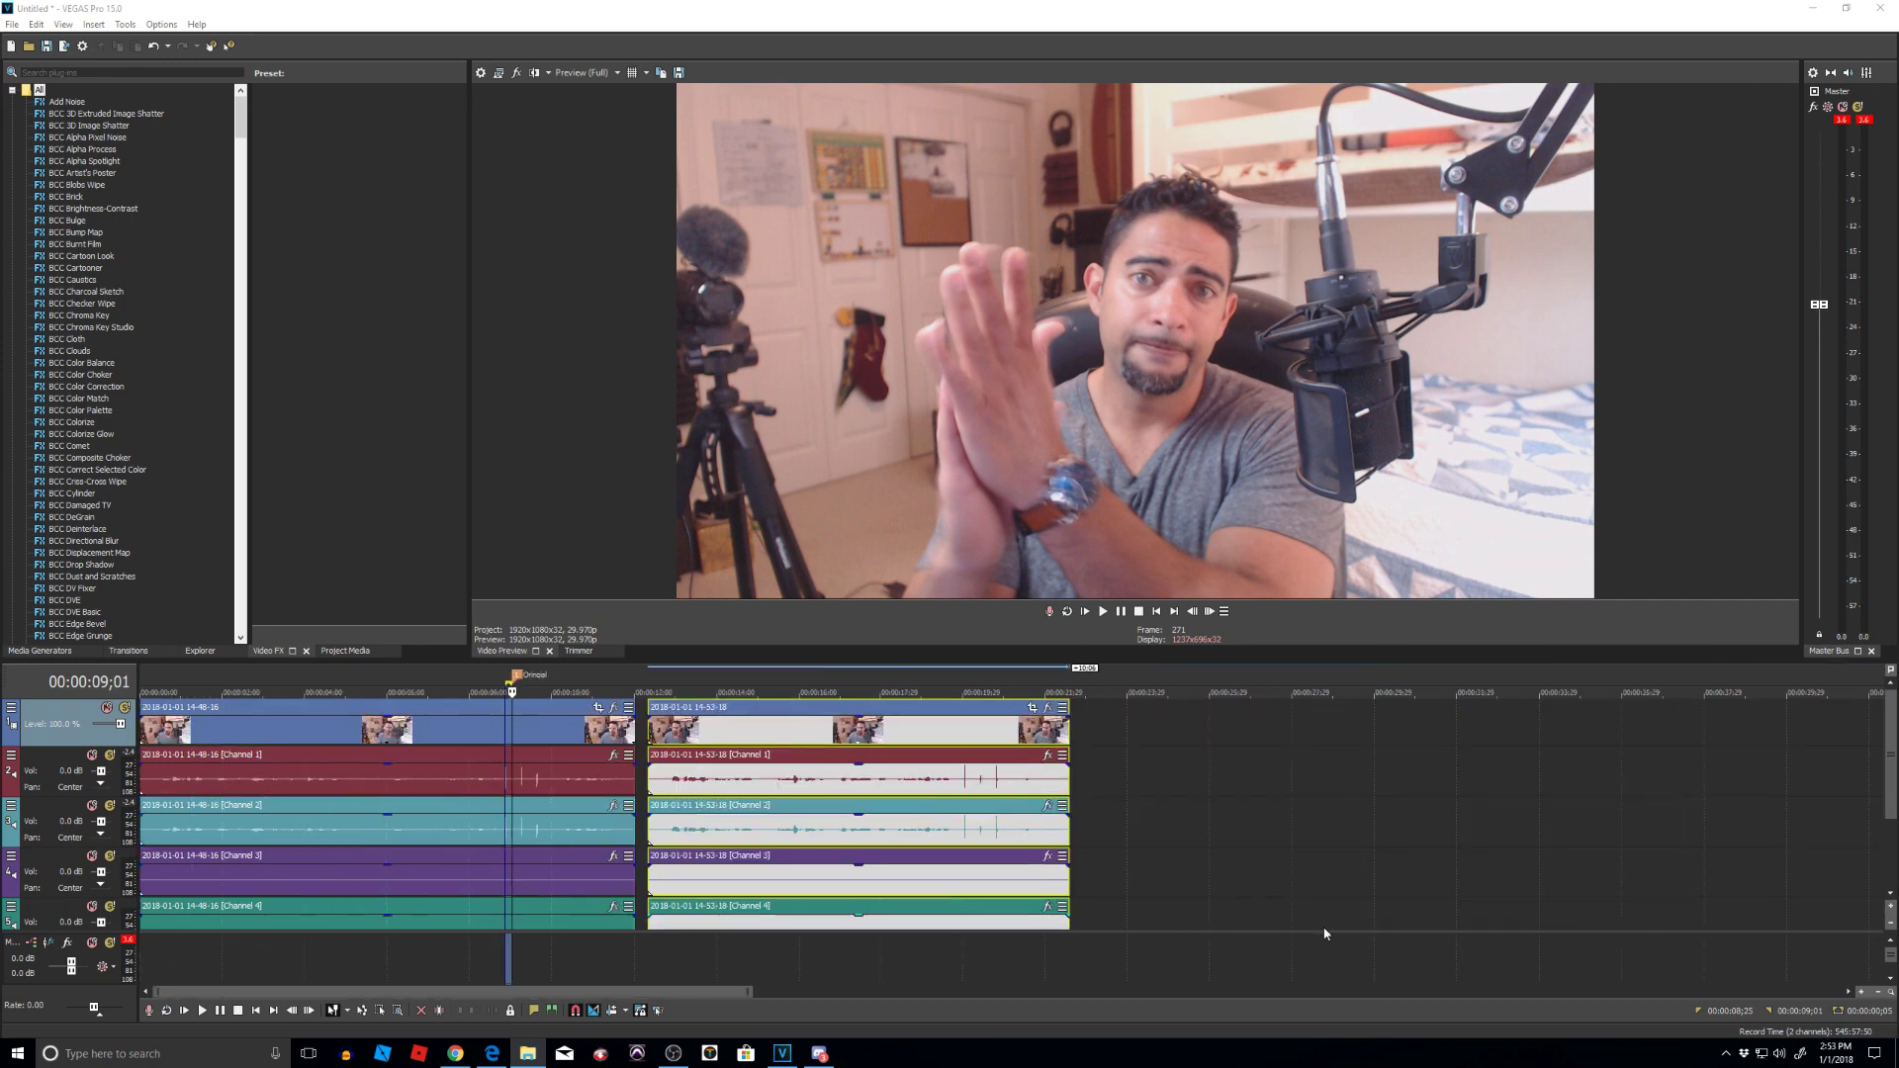
left_click(670, 785)
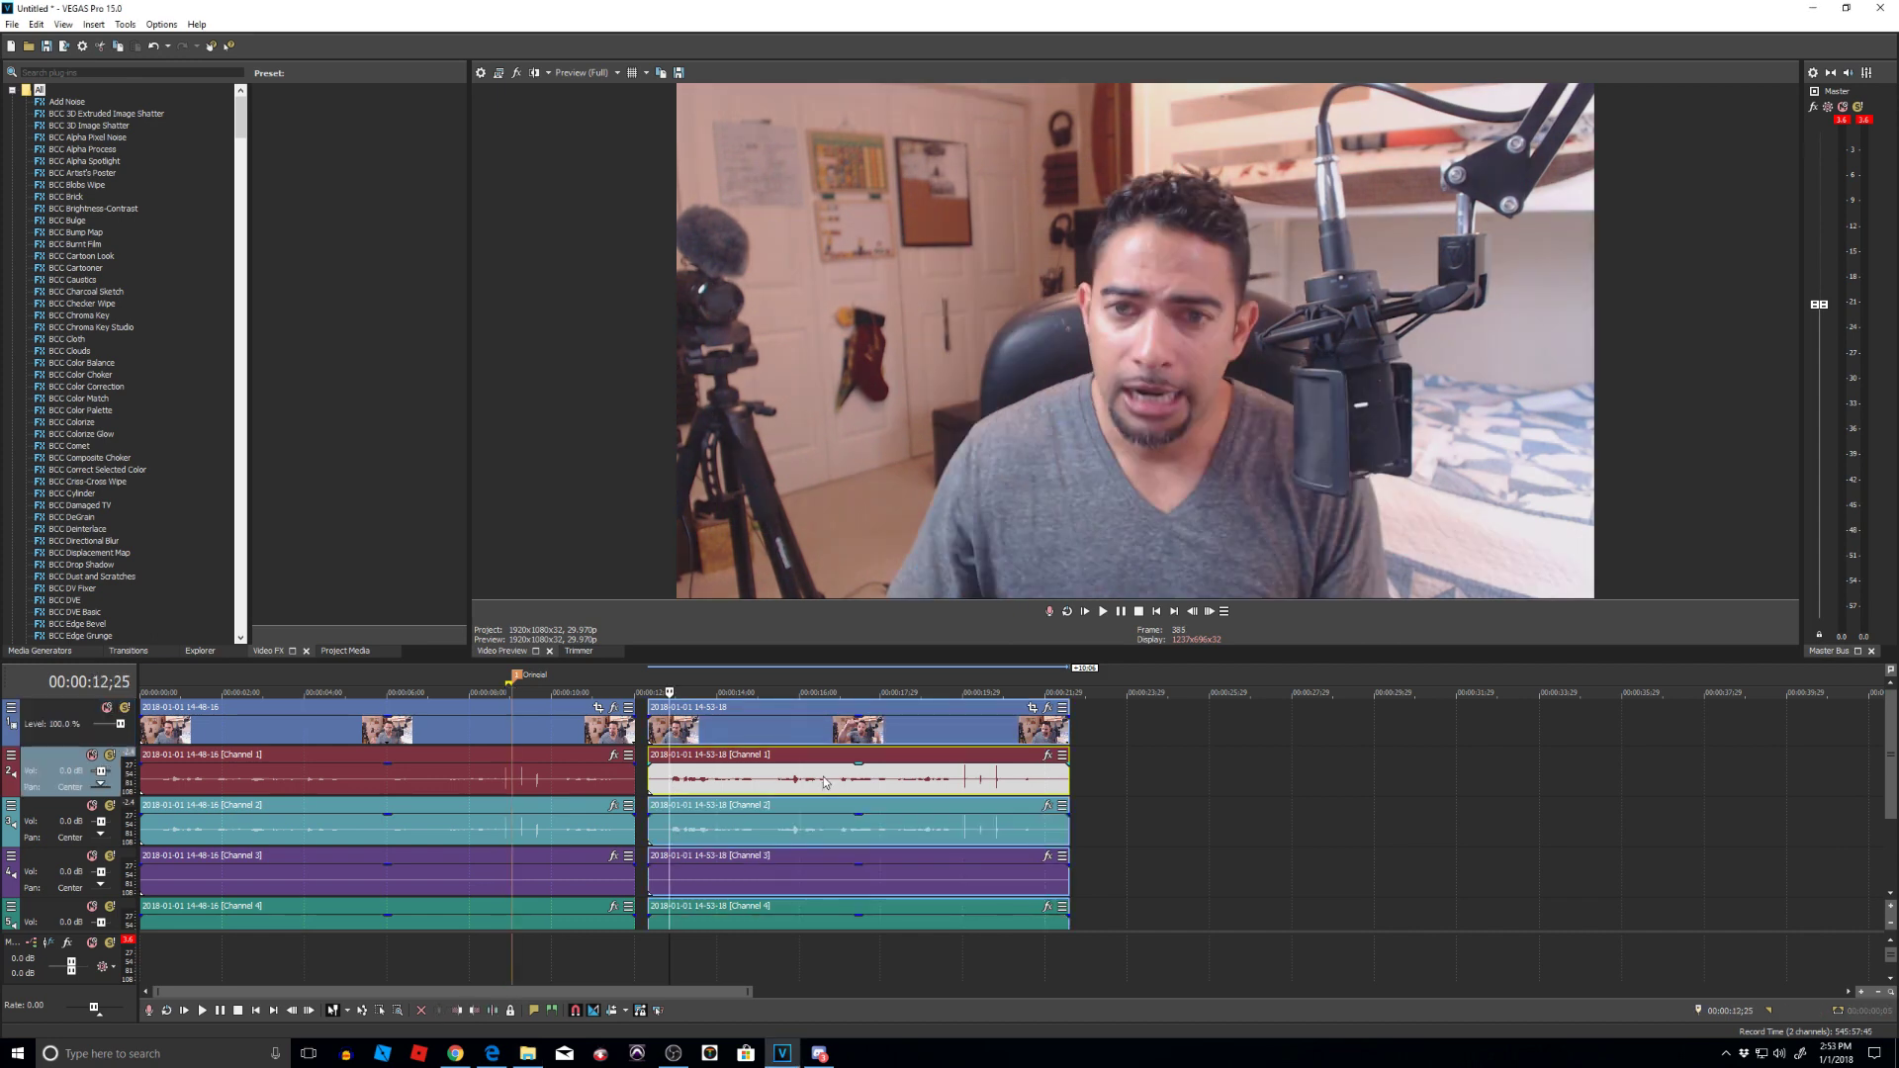
key("space")
scroll(799, 846, "up", 2)
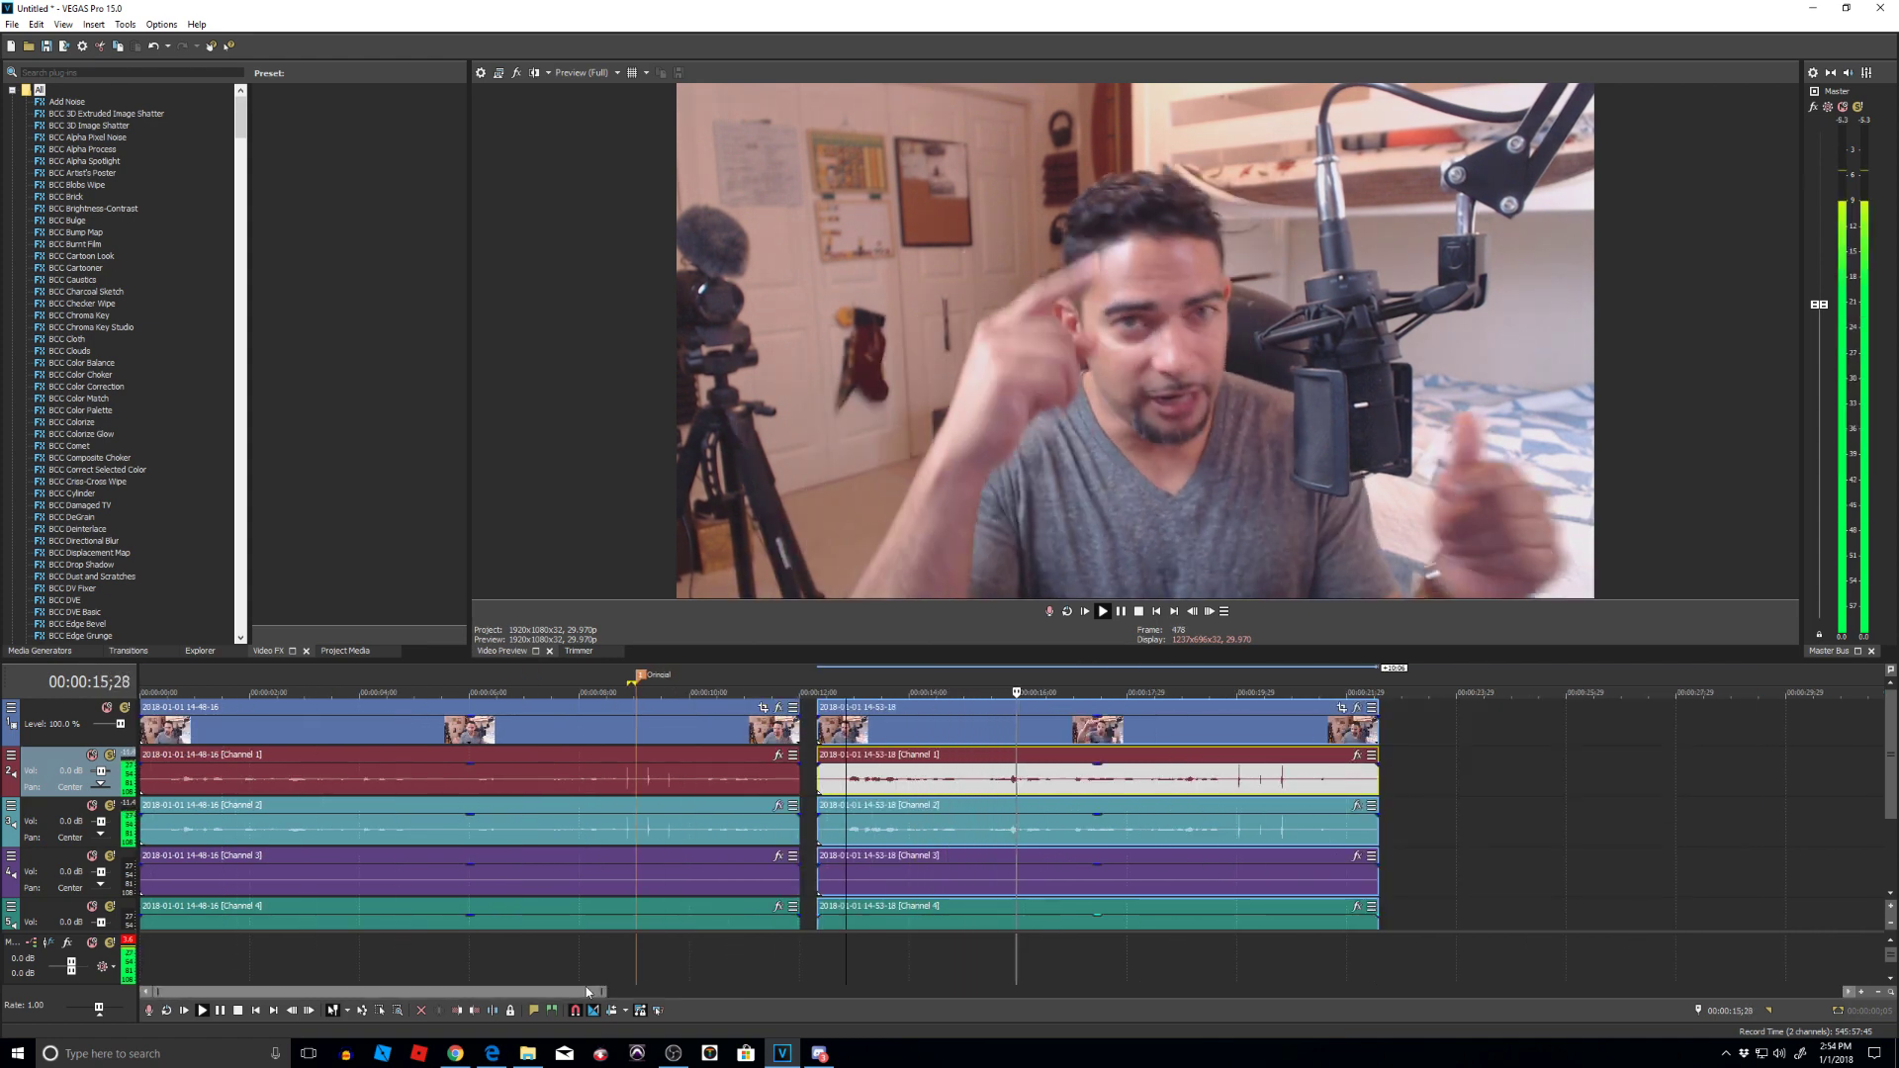
left_click_drag(582, 994, 633, 993)
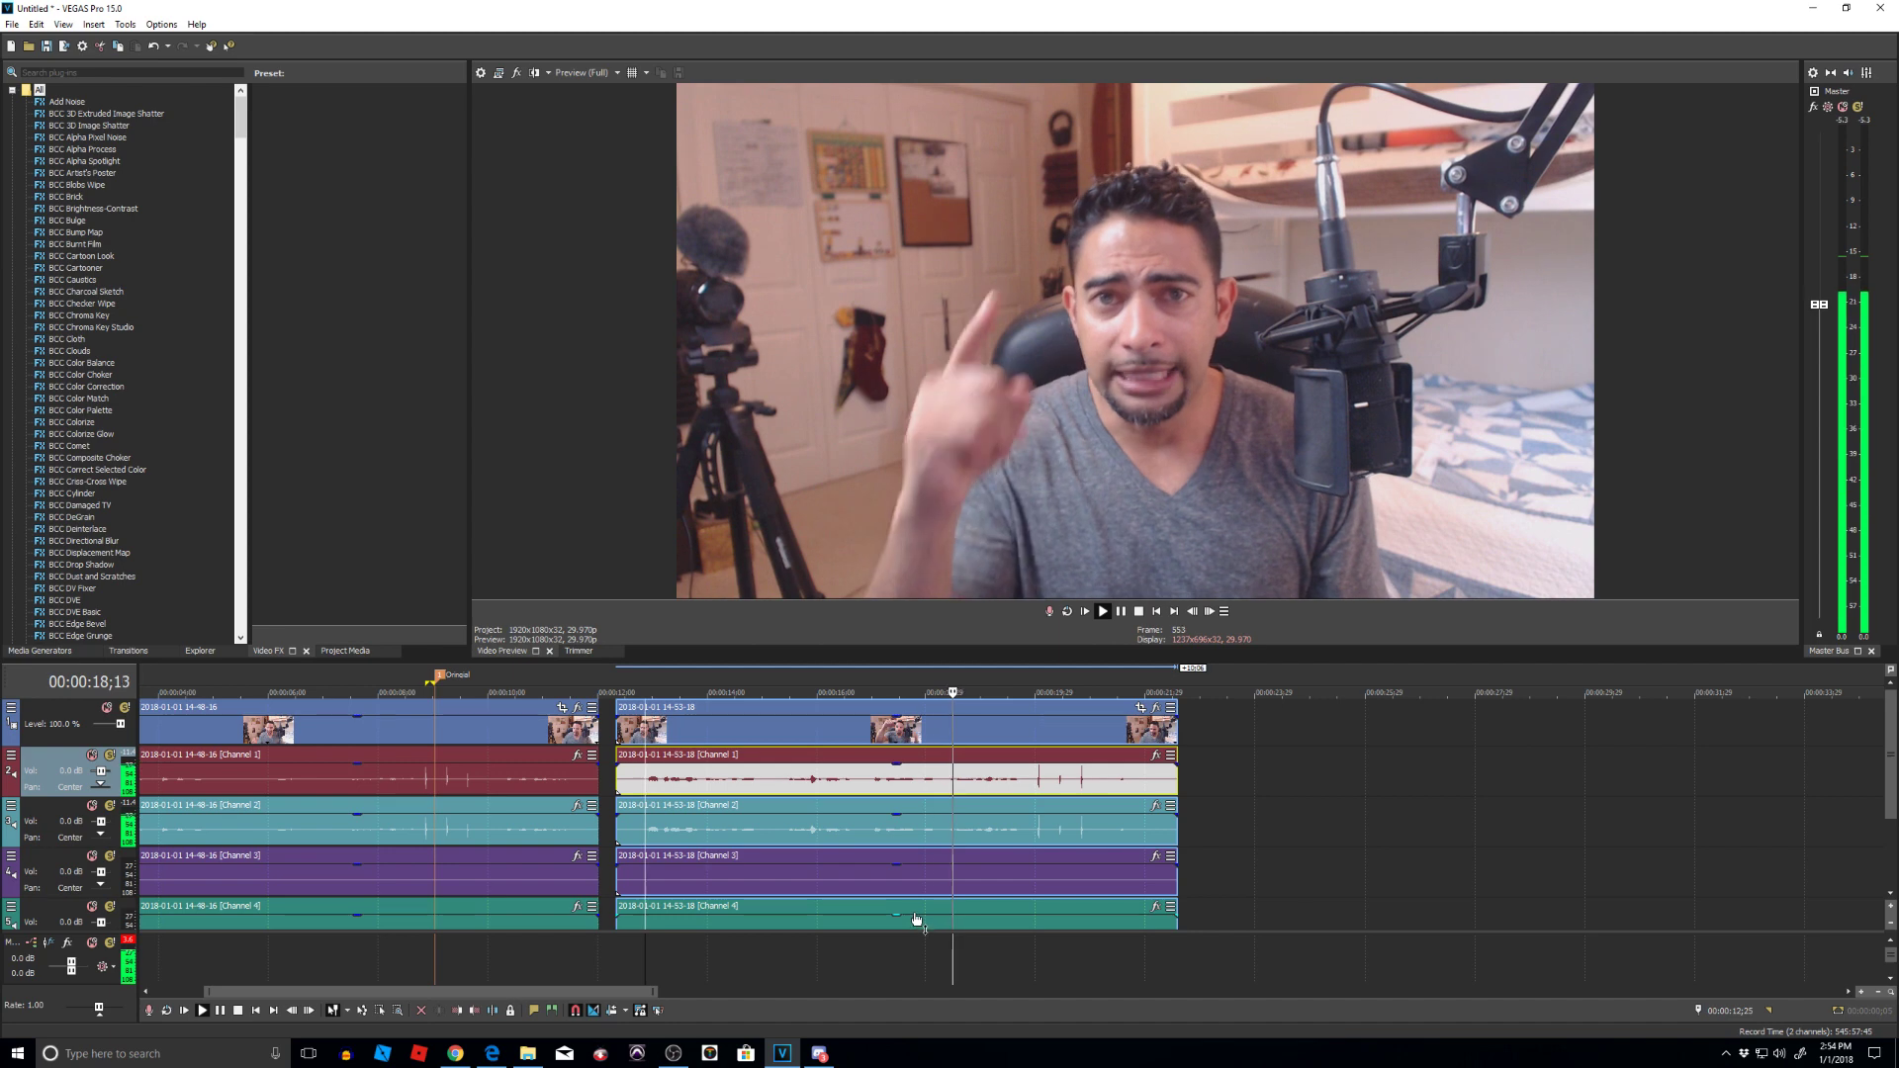
left_click(1031, 787)
Step: Step frame by frame to where the hands meet in the second clip
scroll(1059, 785, "up", 3)
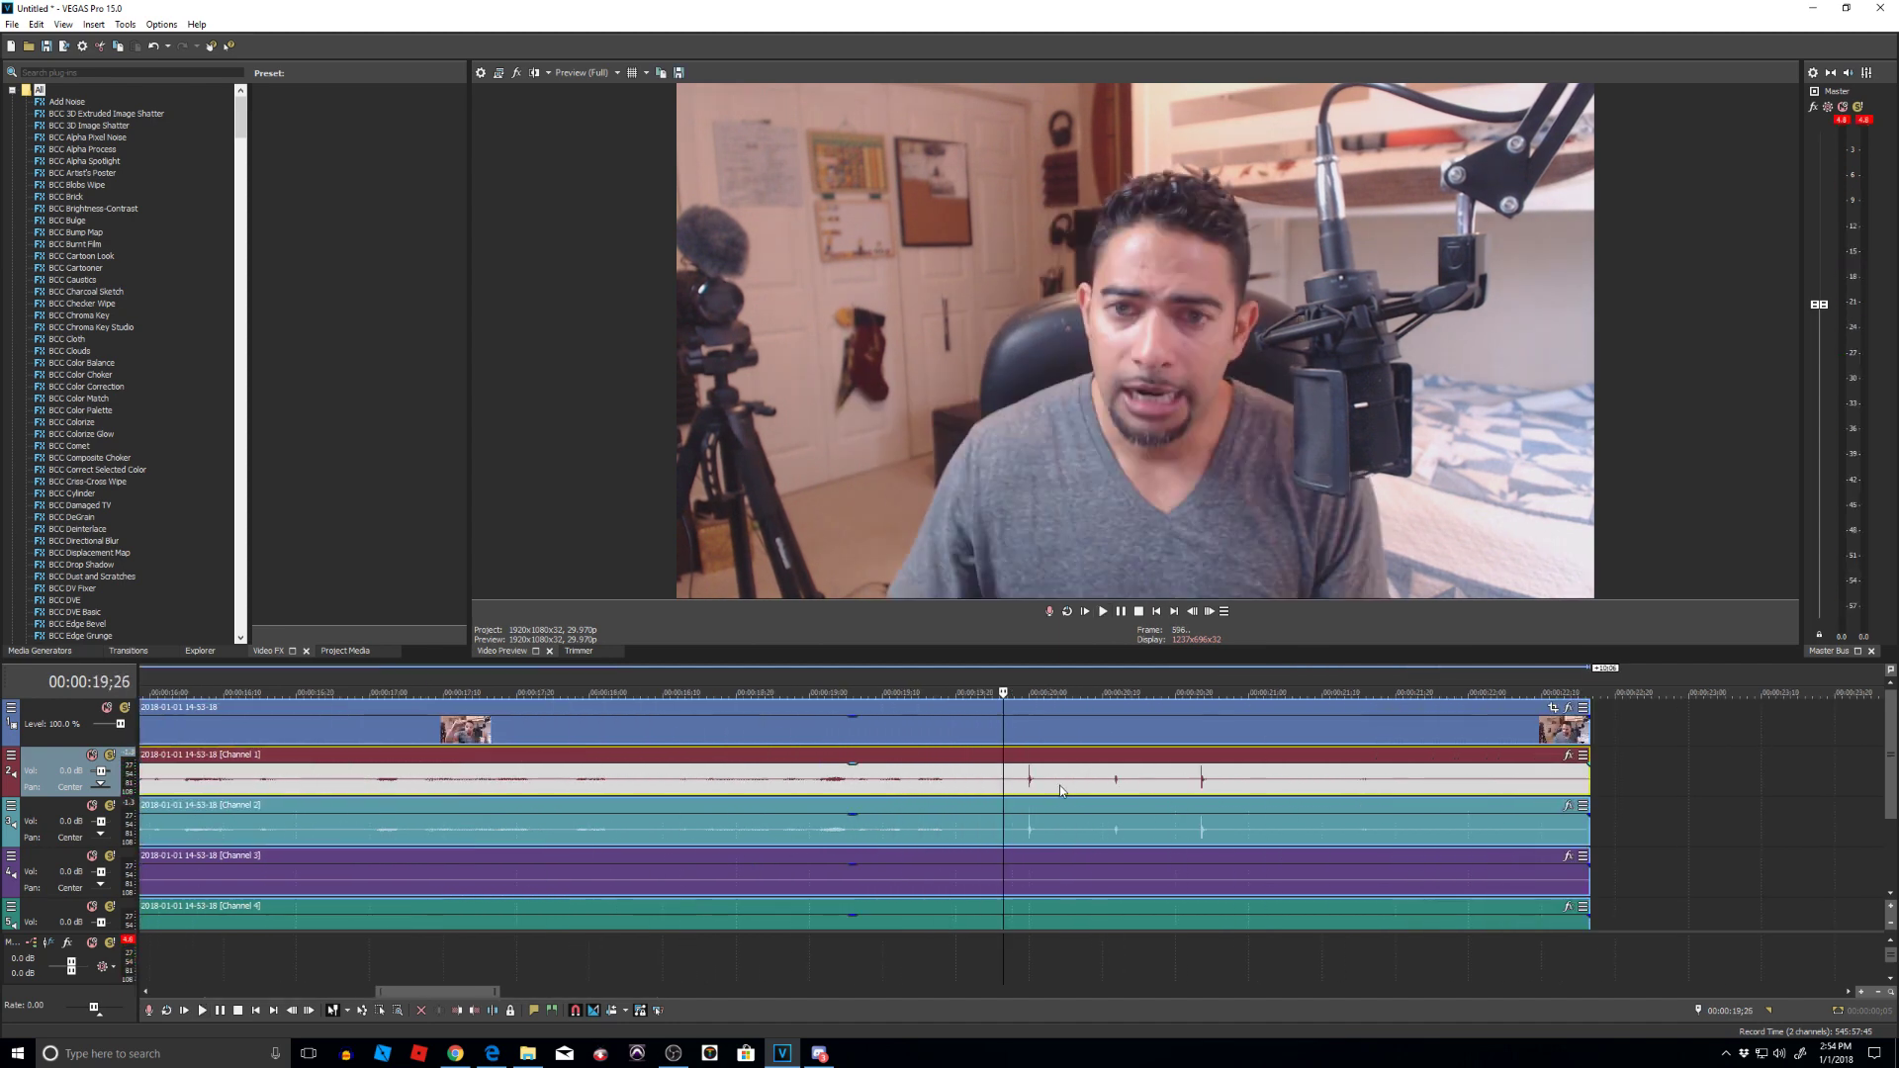
key("Right")
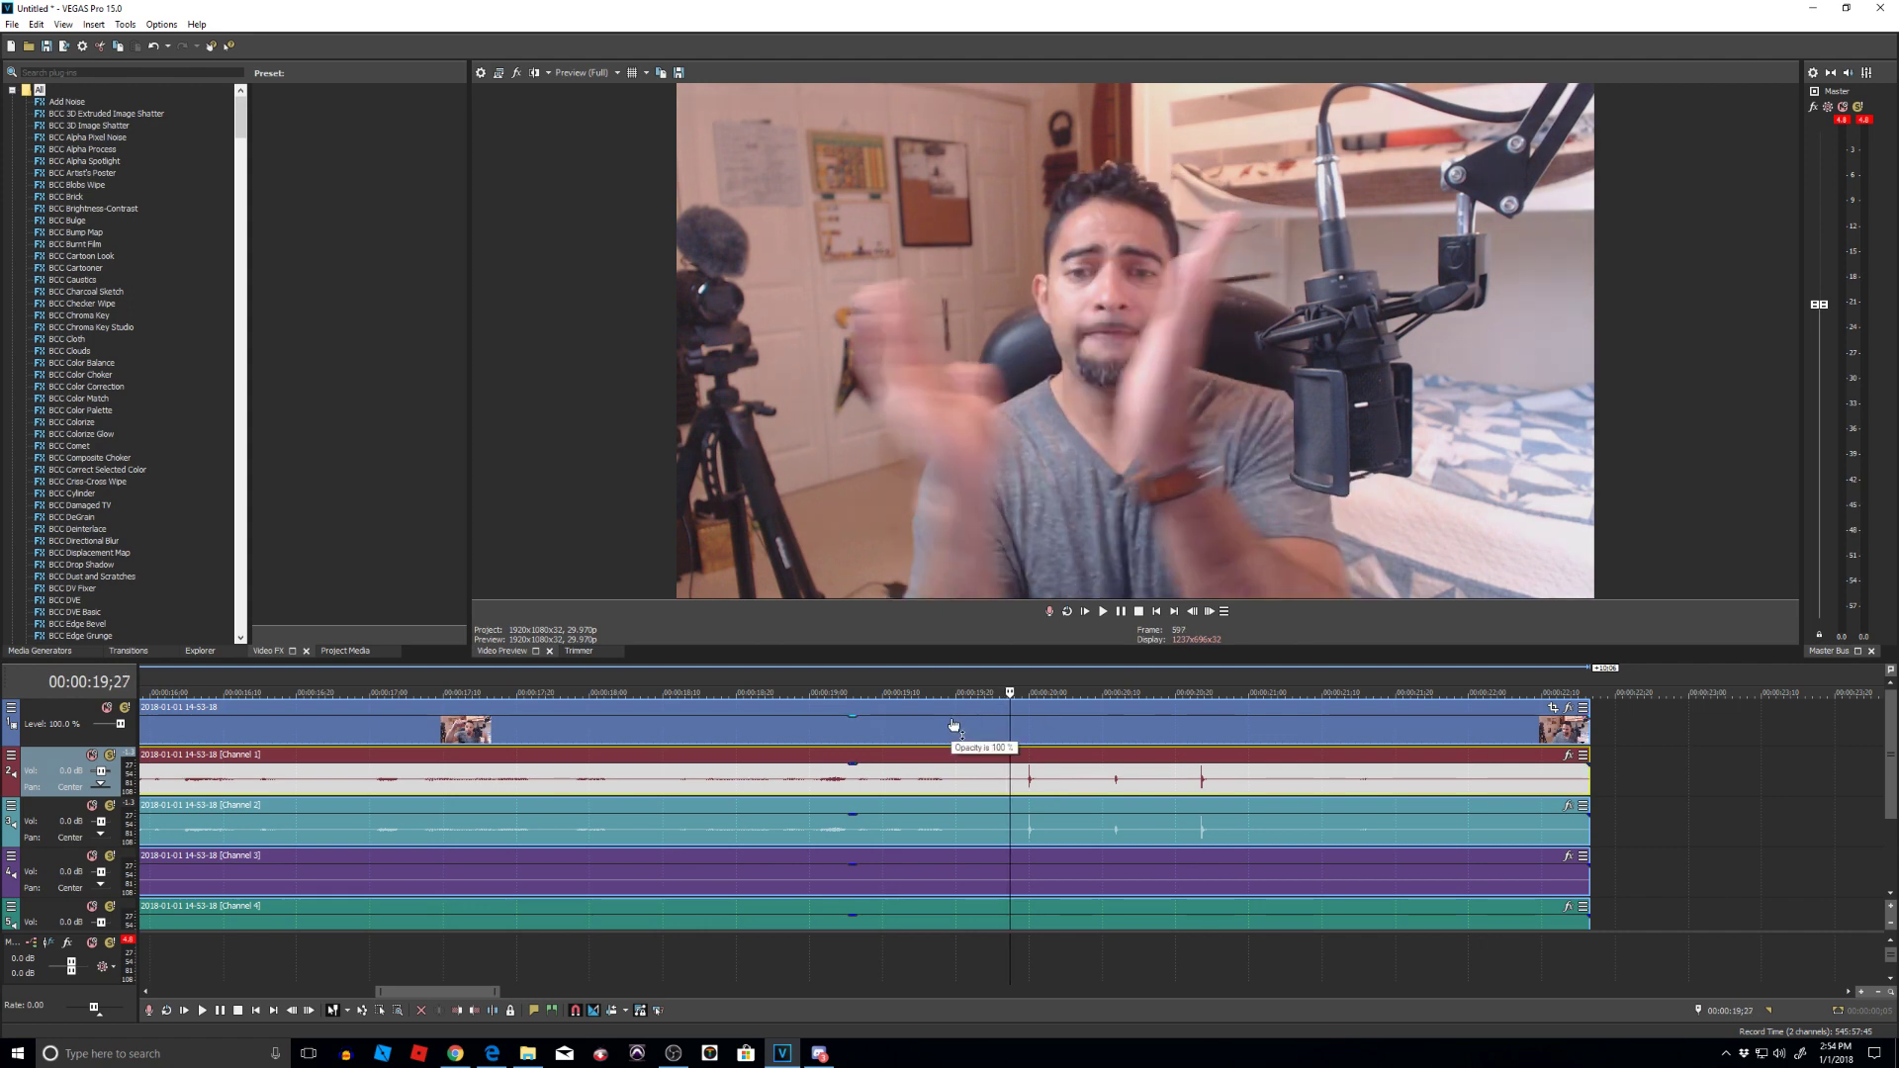
key("Right")
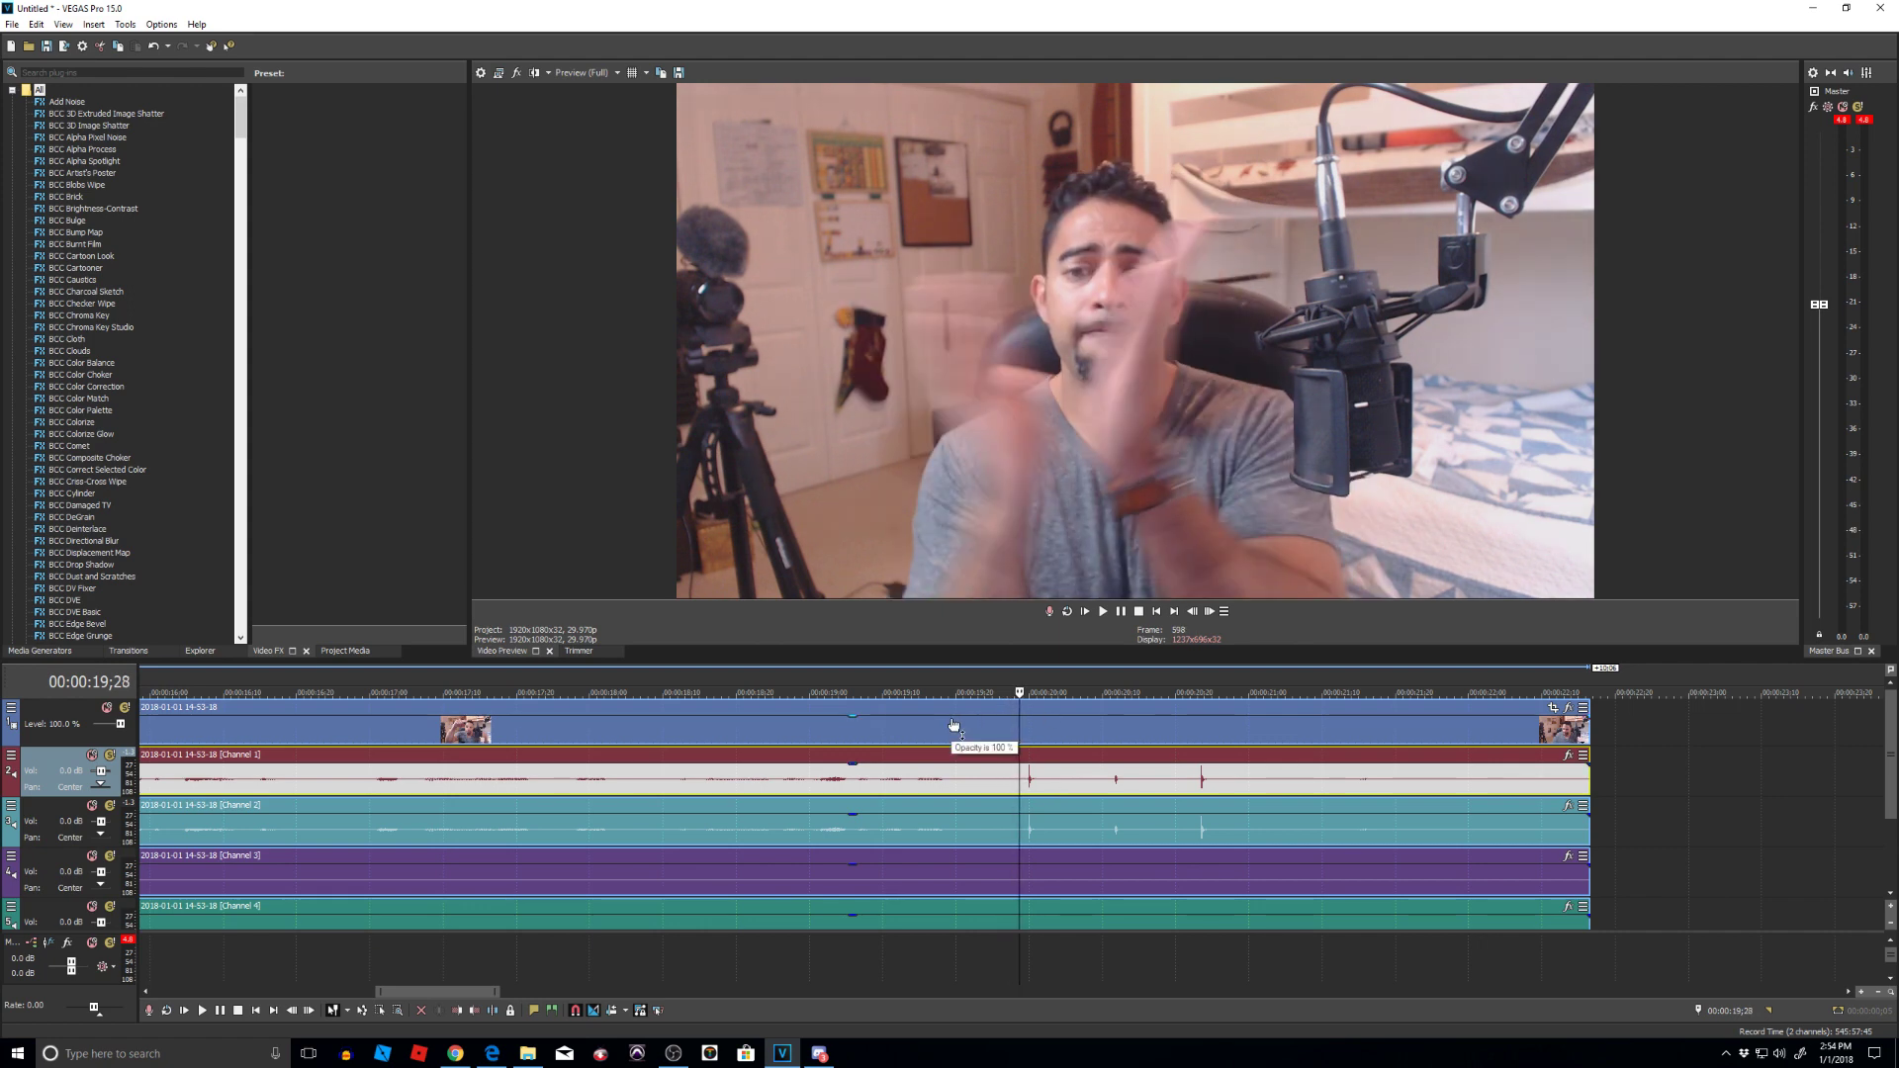
key("Right")
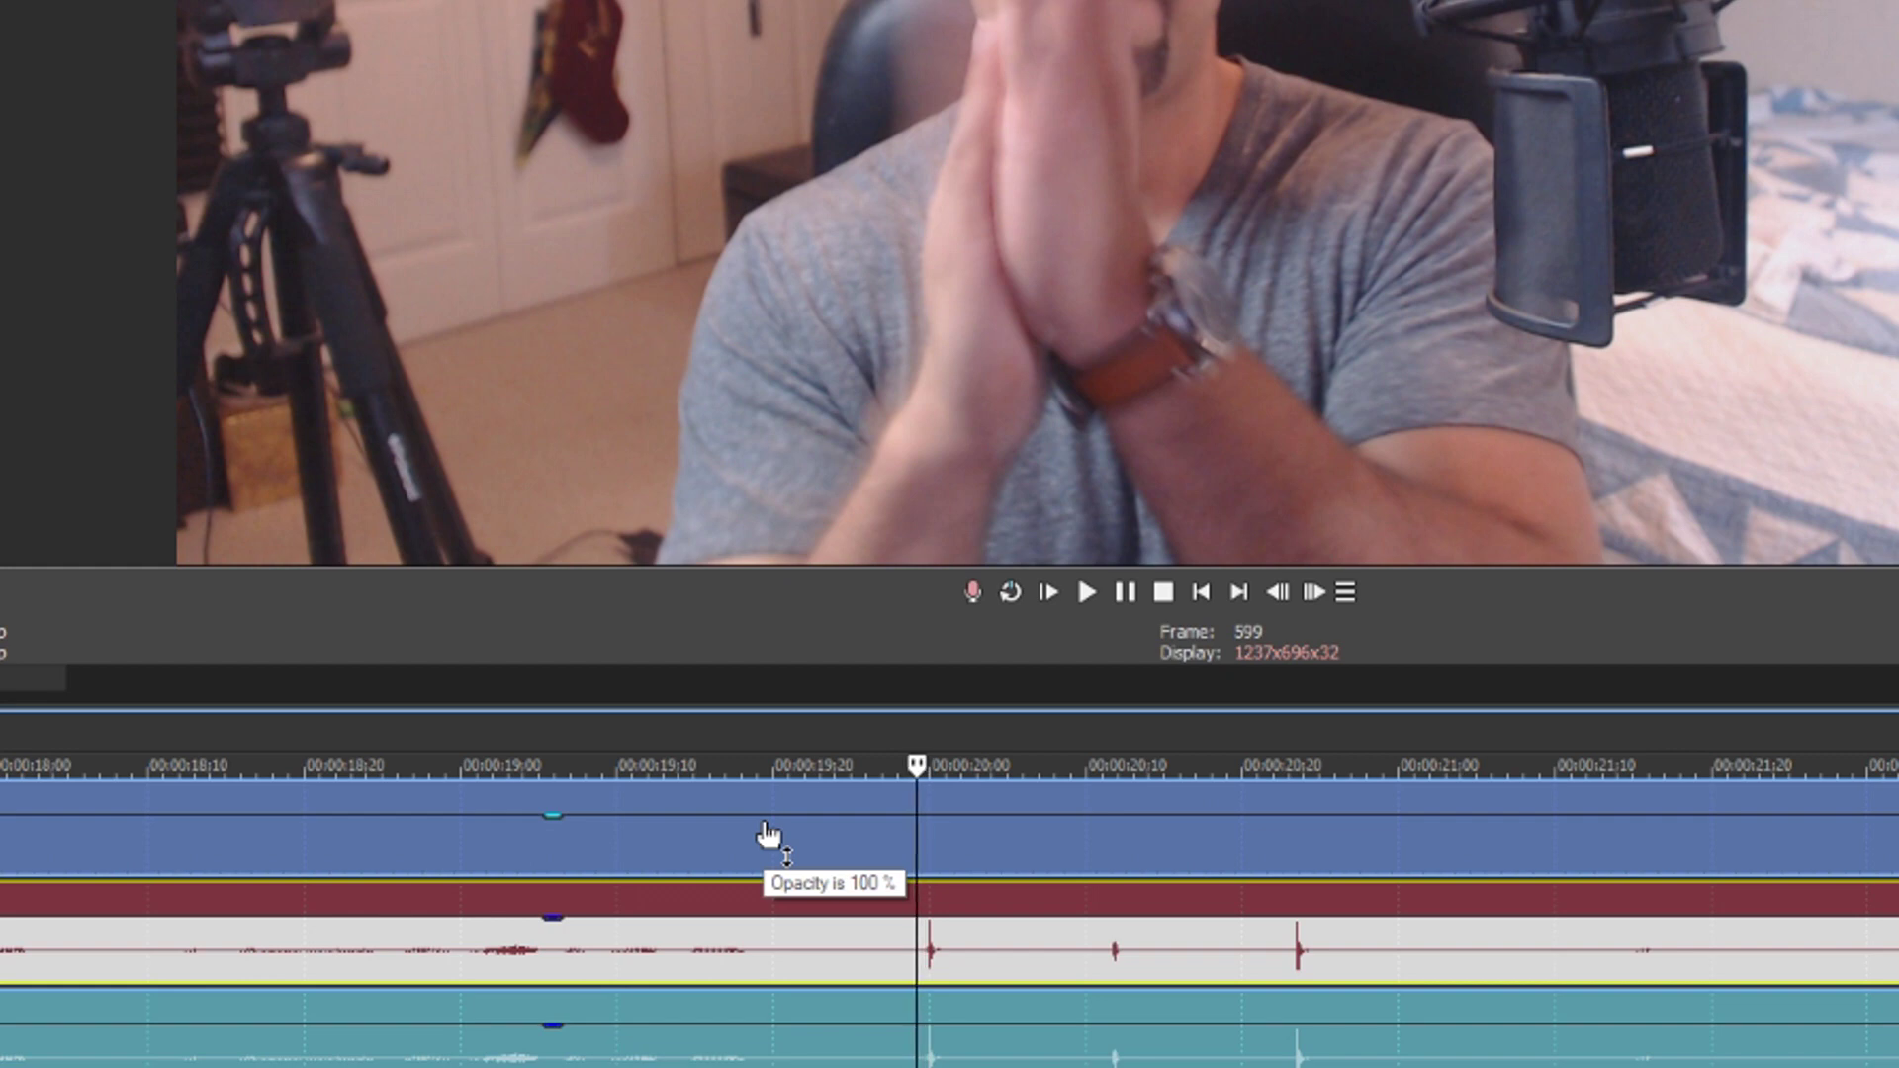
key("Right")
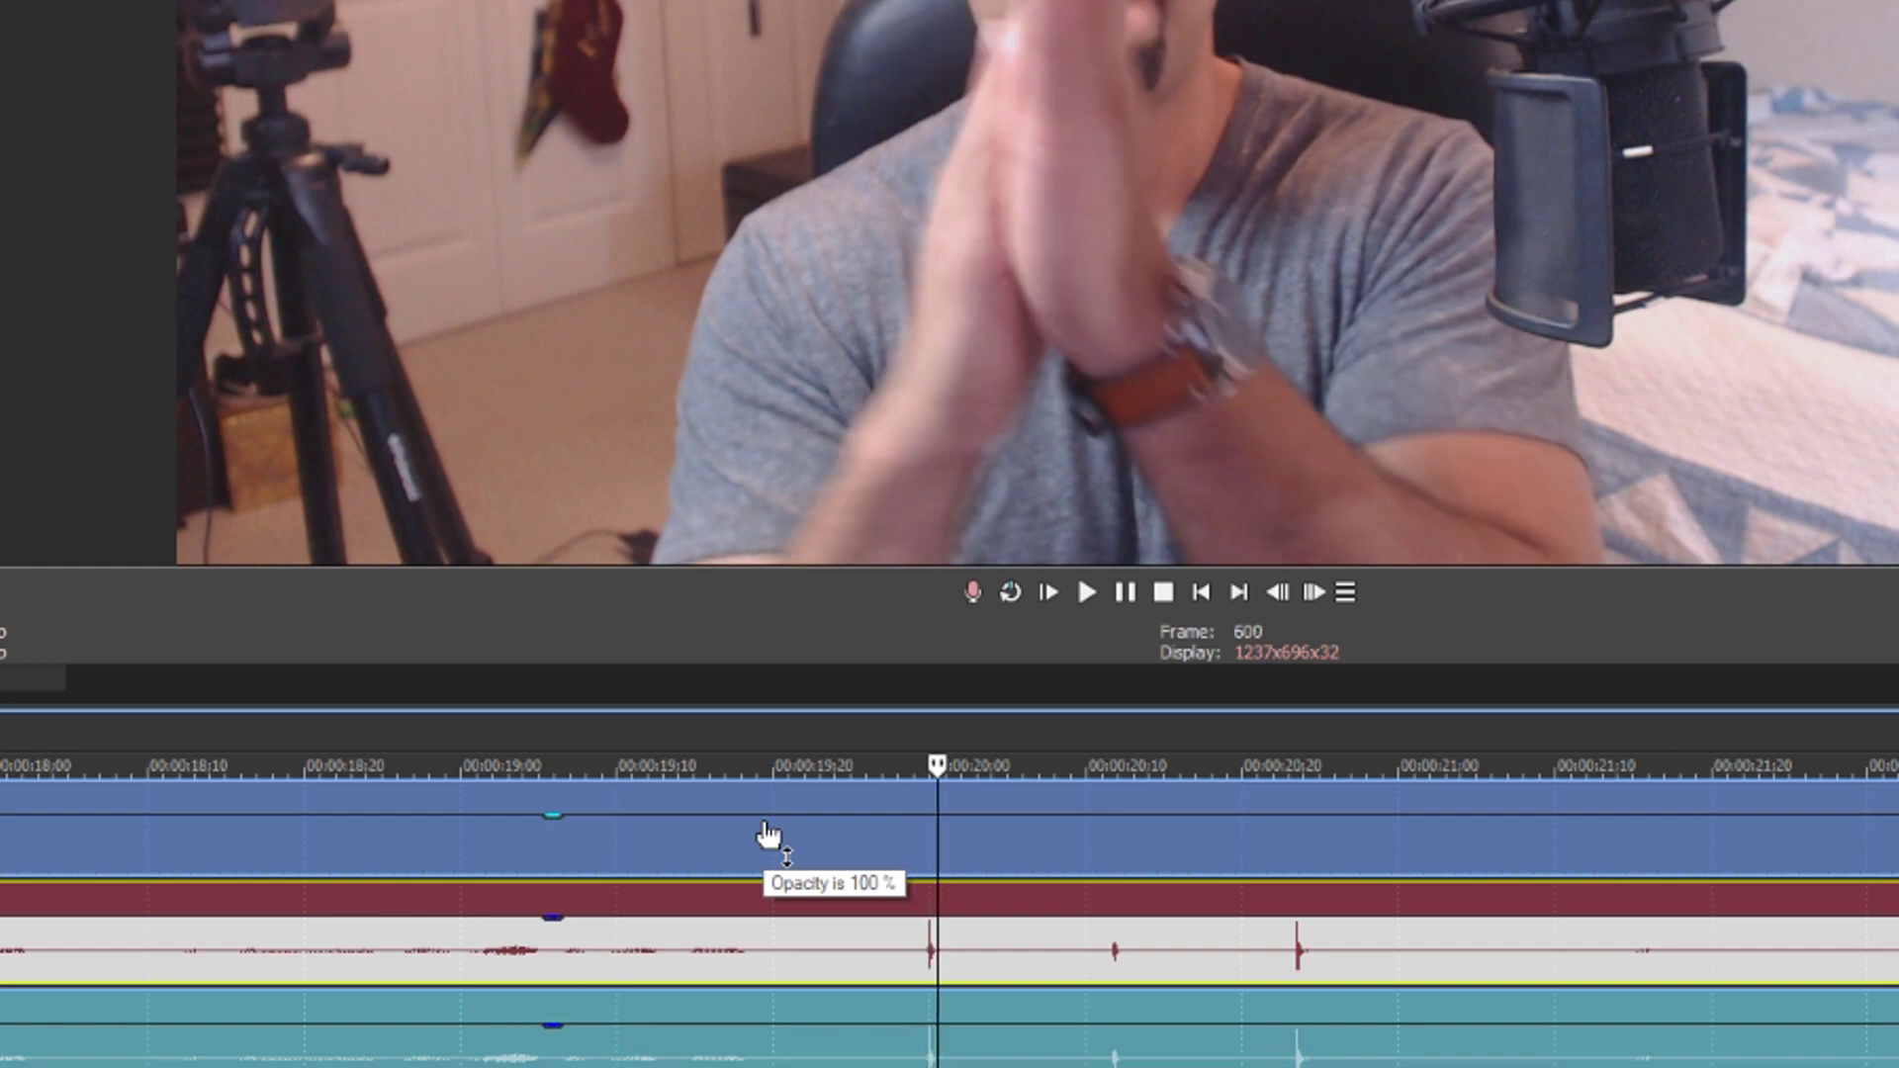
key("Left")
key("Left")
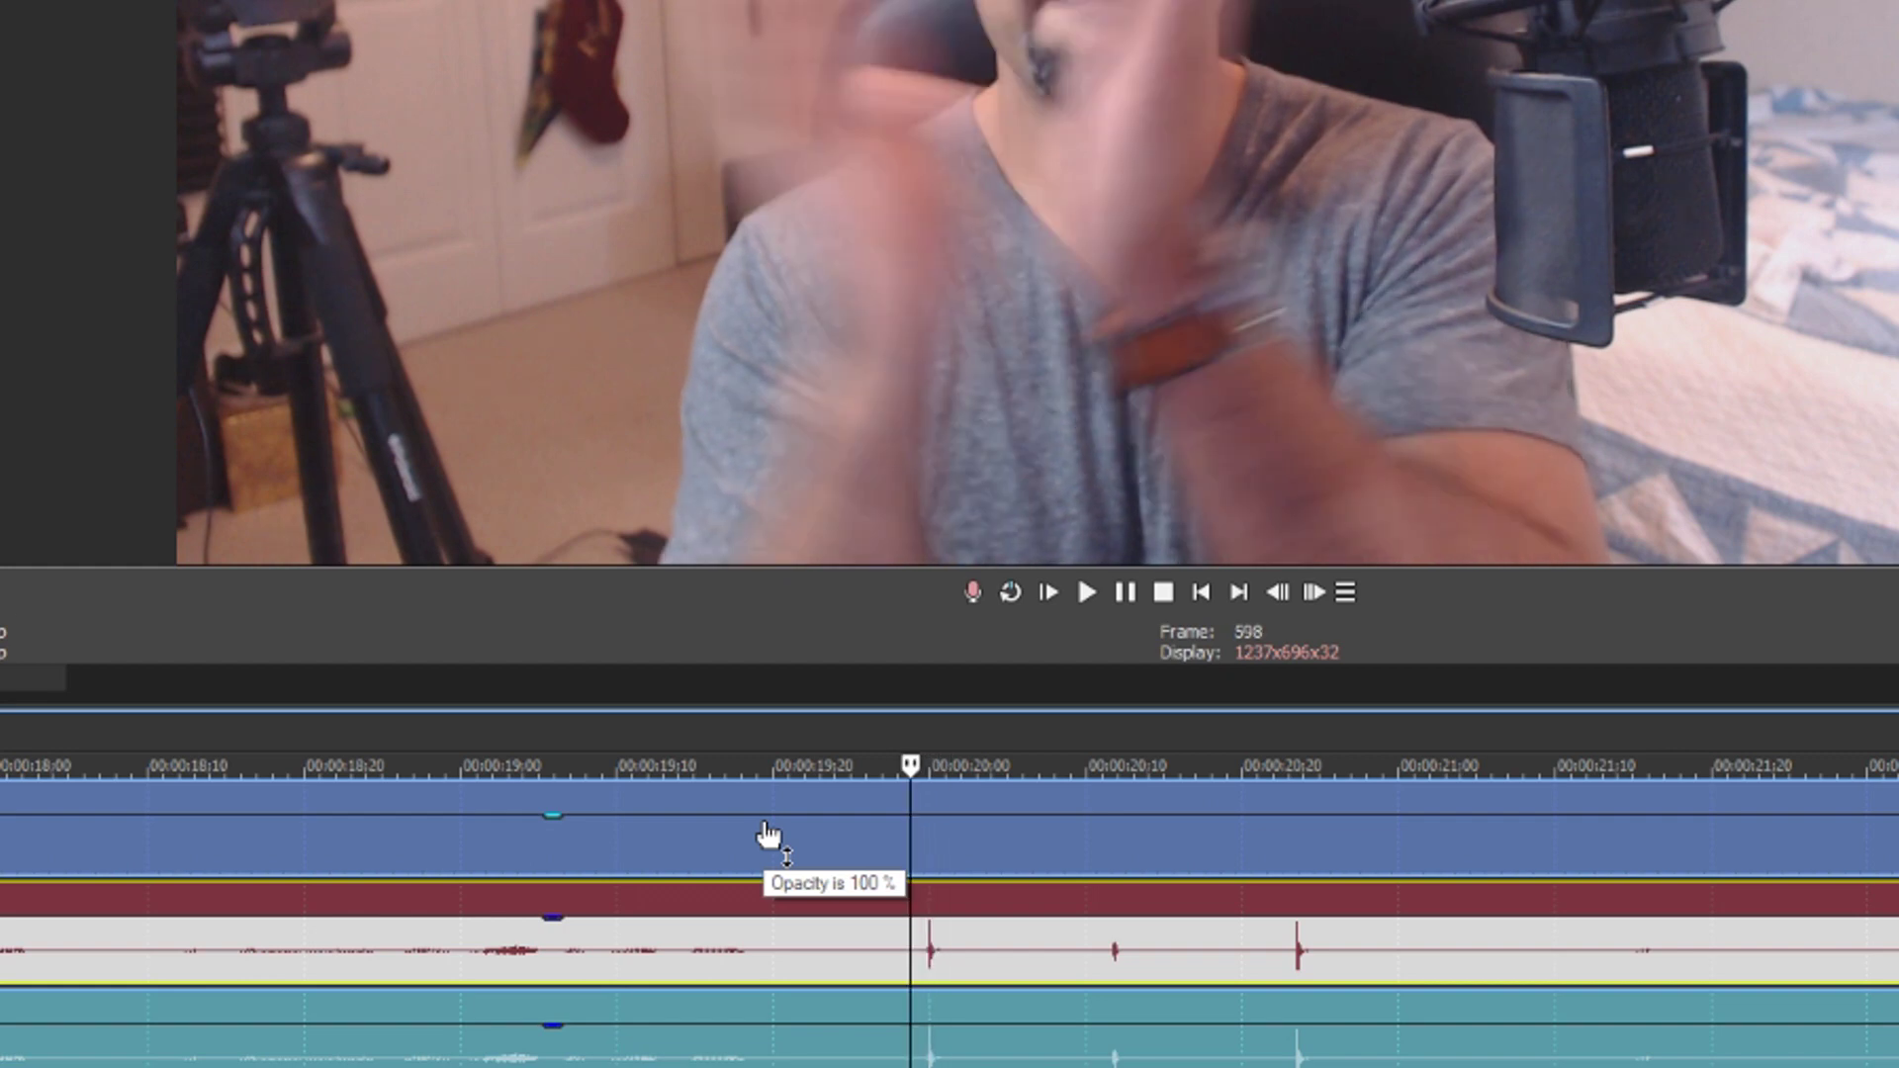
key("Right")
scroll(939, 949, "up", 3)
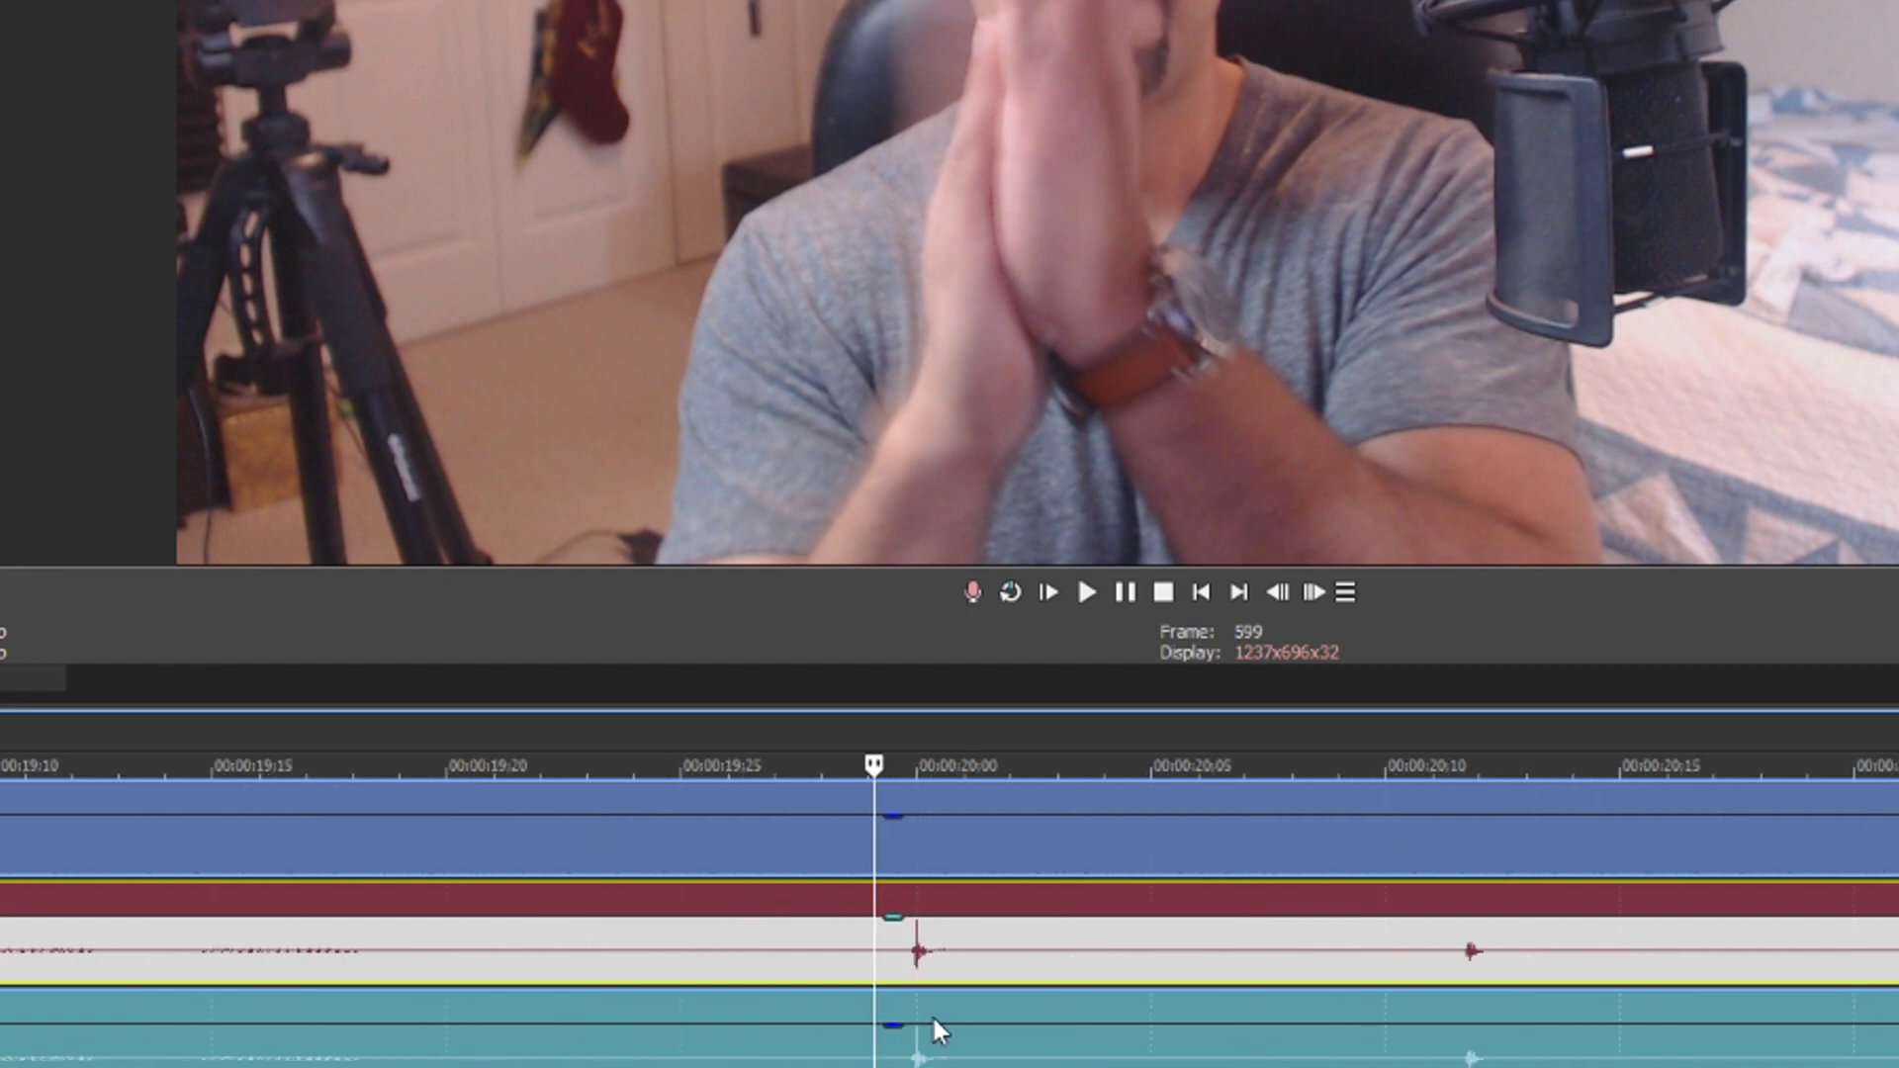
Step: Add a marker named 125 at that frame and zoom the timeline out
key("m")
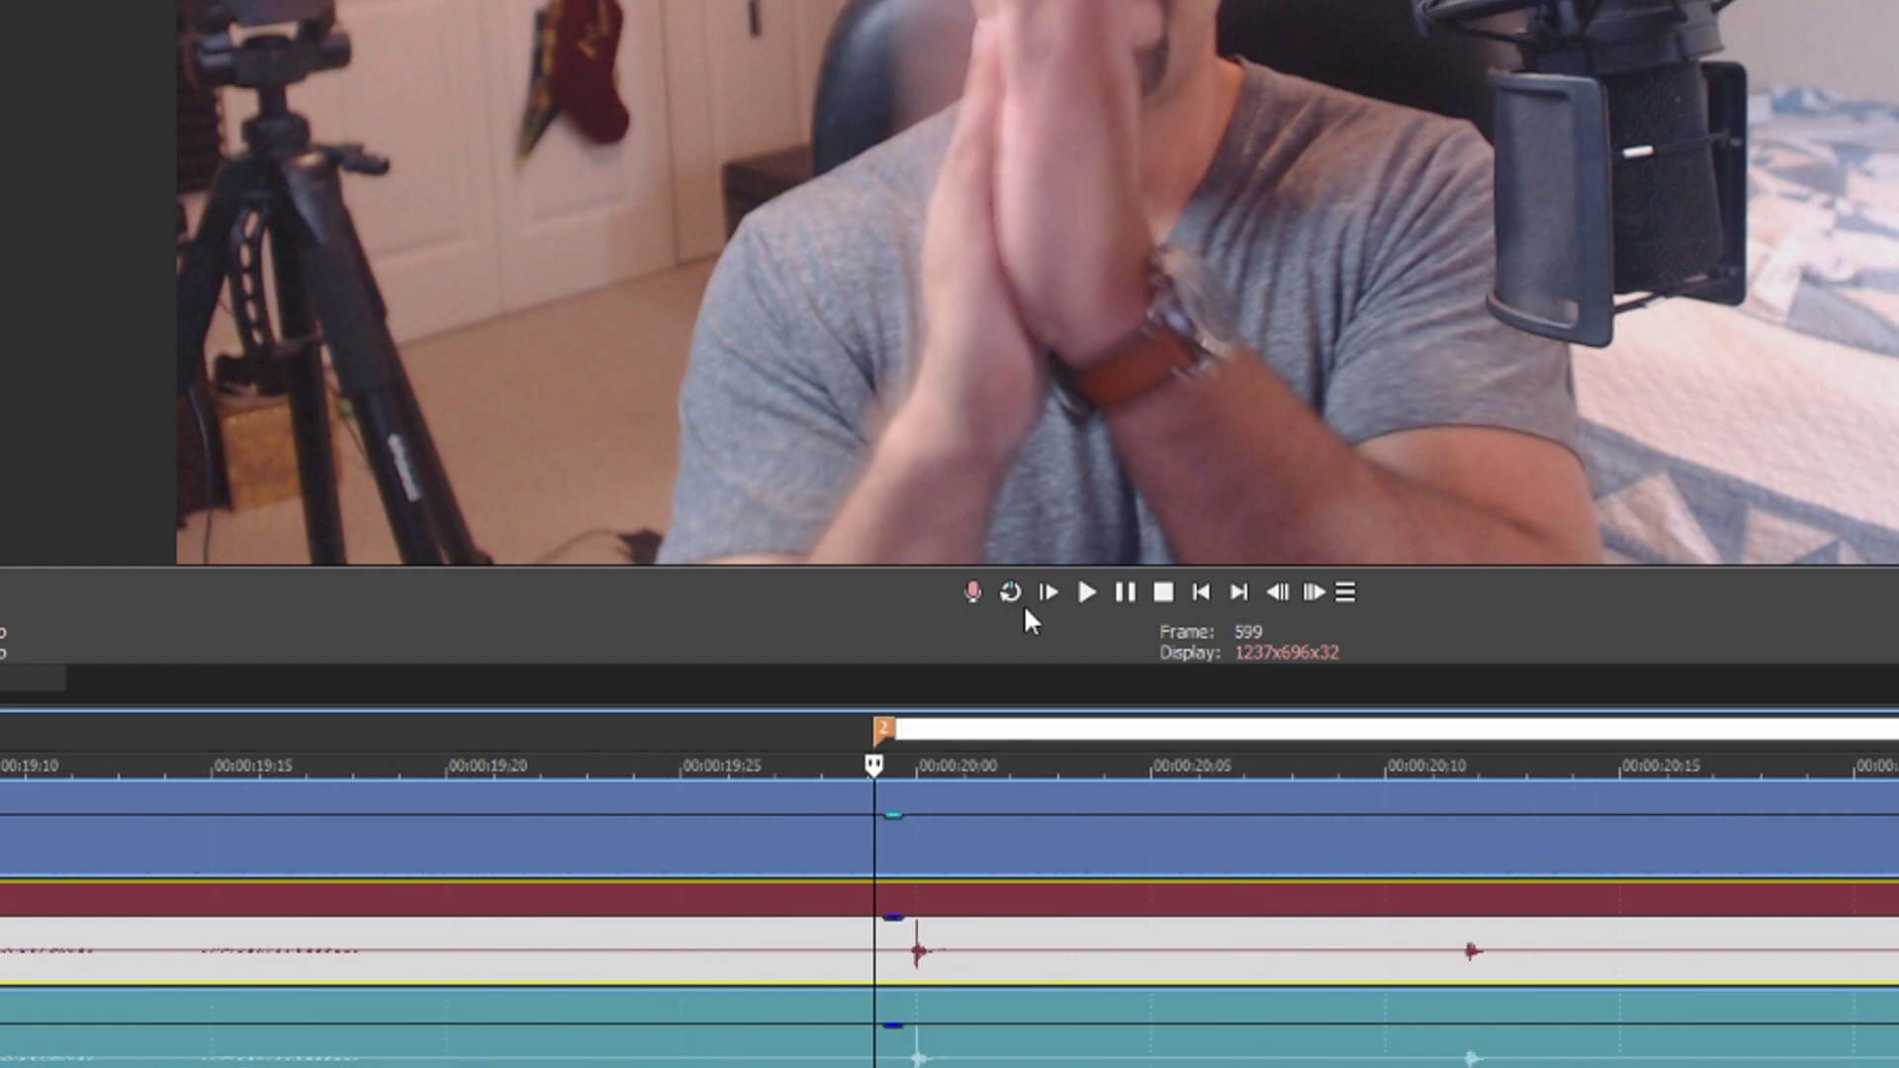
type("125")
key("Return")
scroll(952, 999, "down", 3)
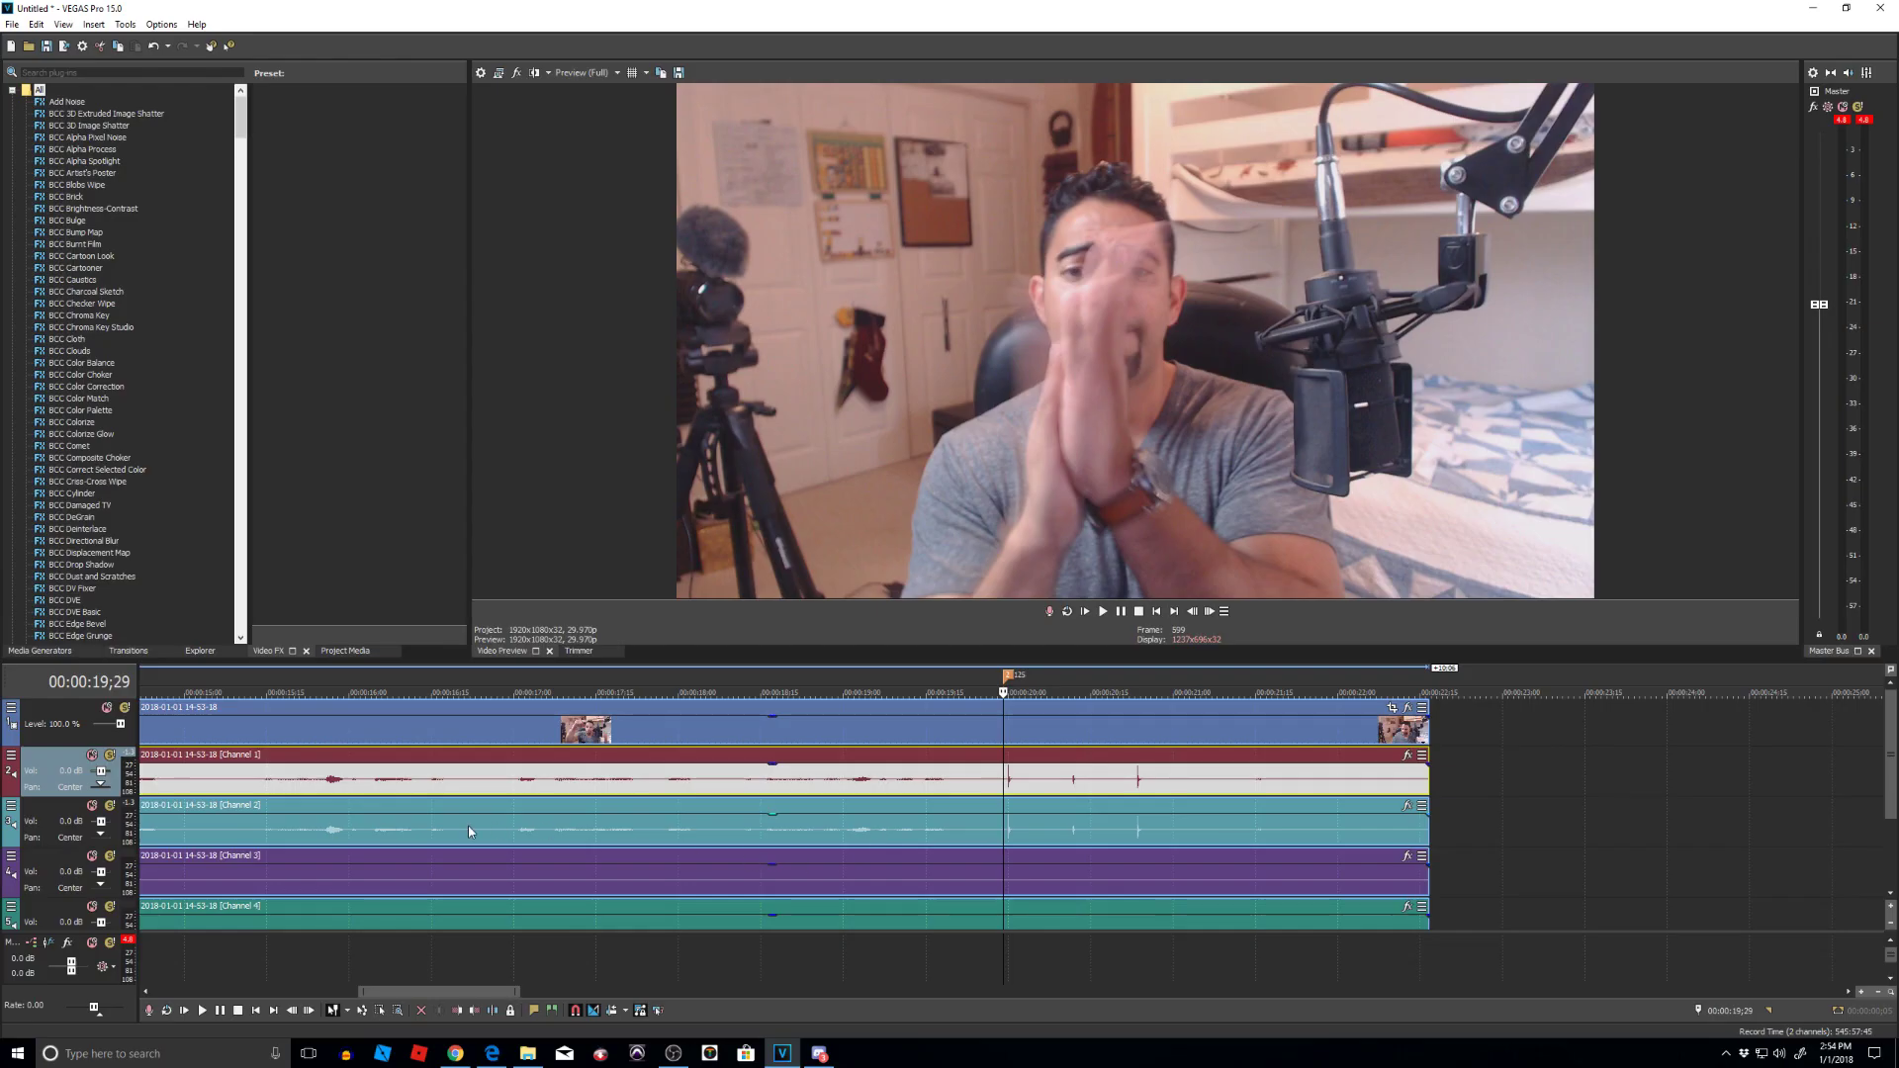
scroll(469, 831, "down", 4)
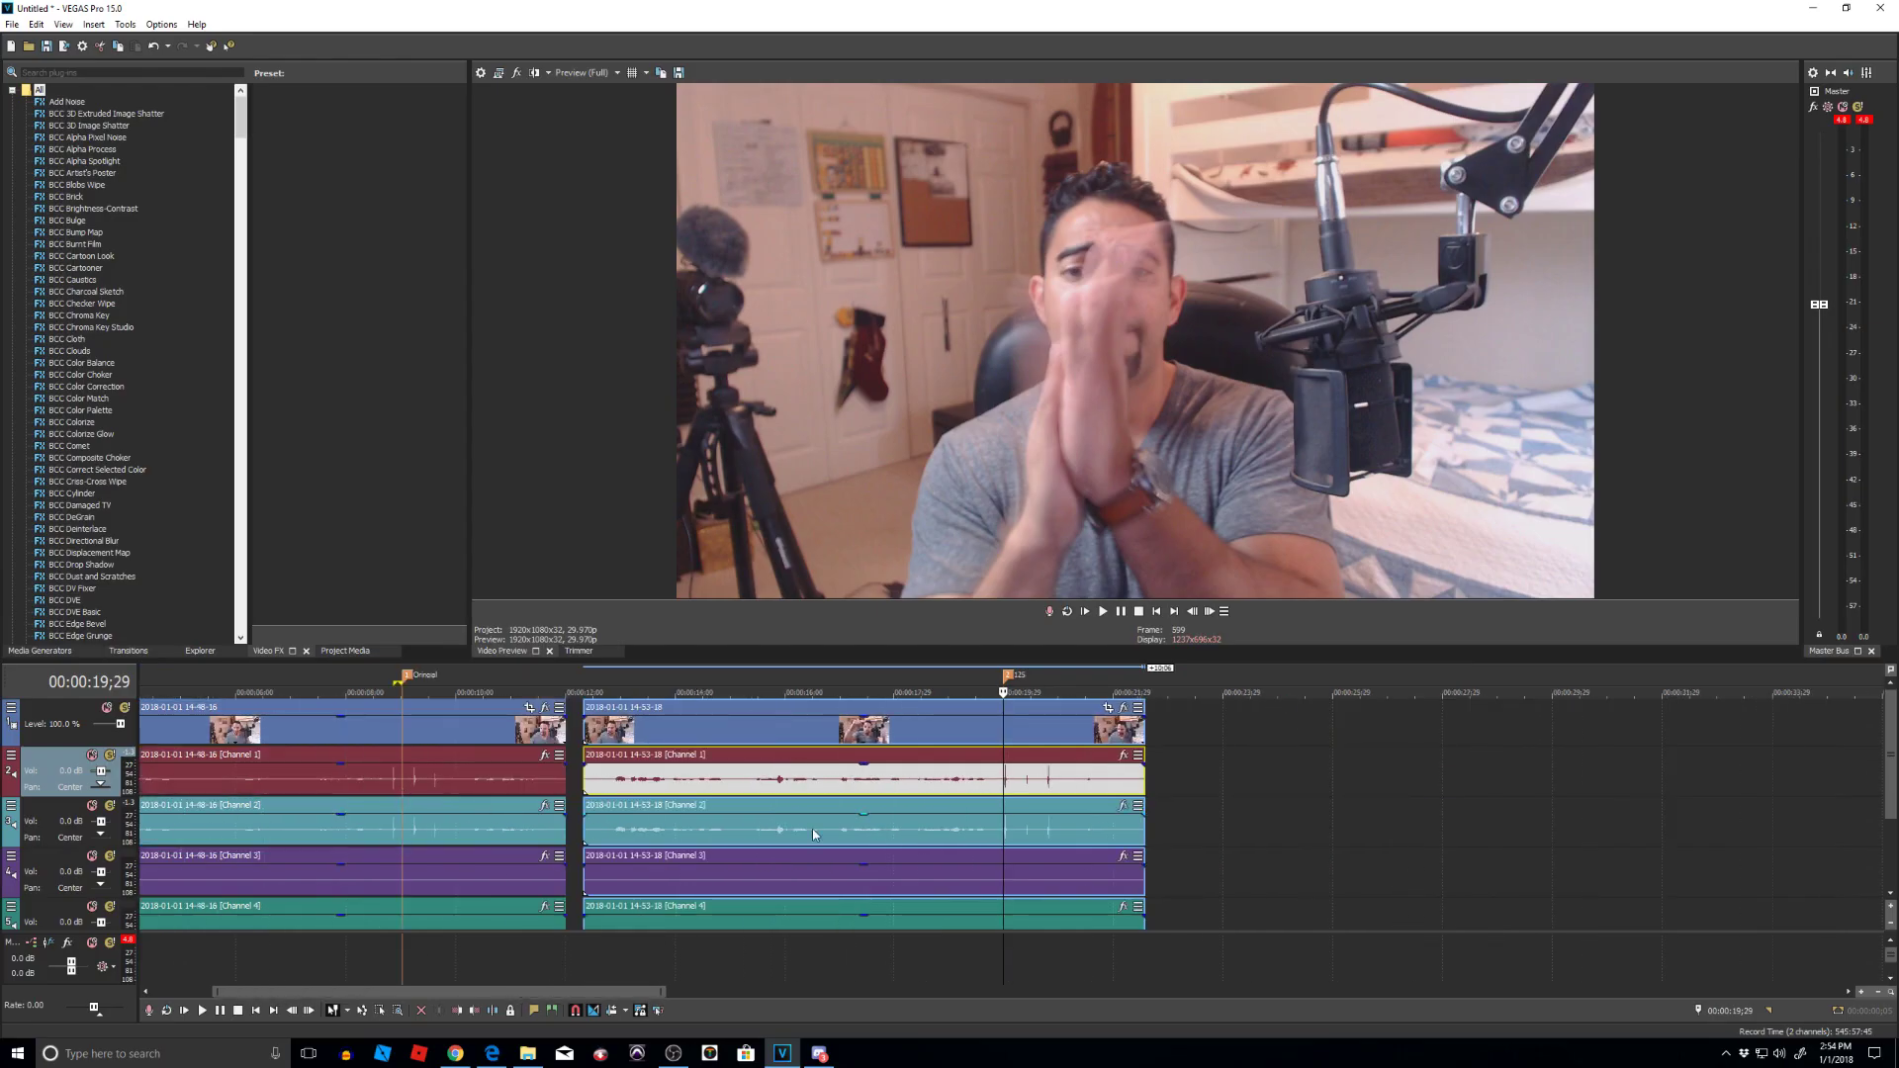
scroll(811, 828, "up", 6)
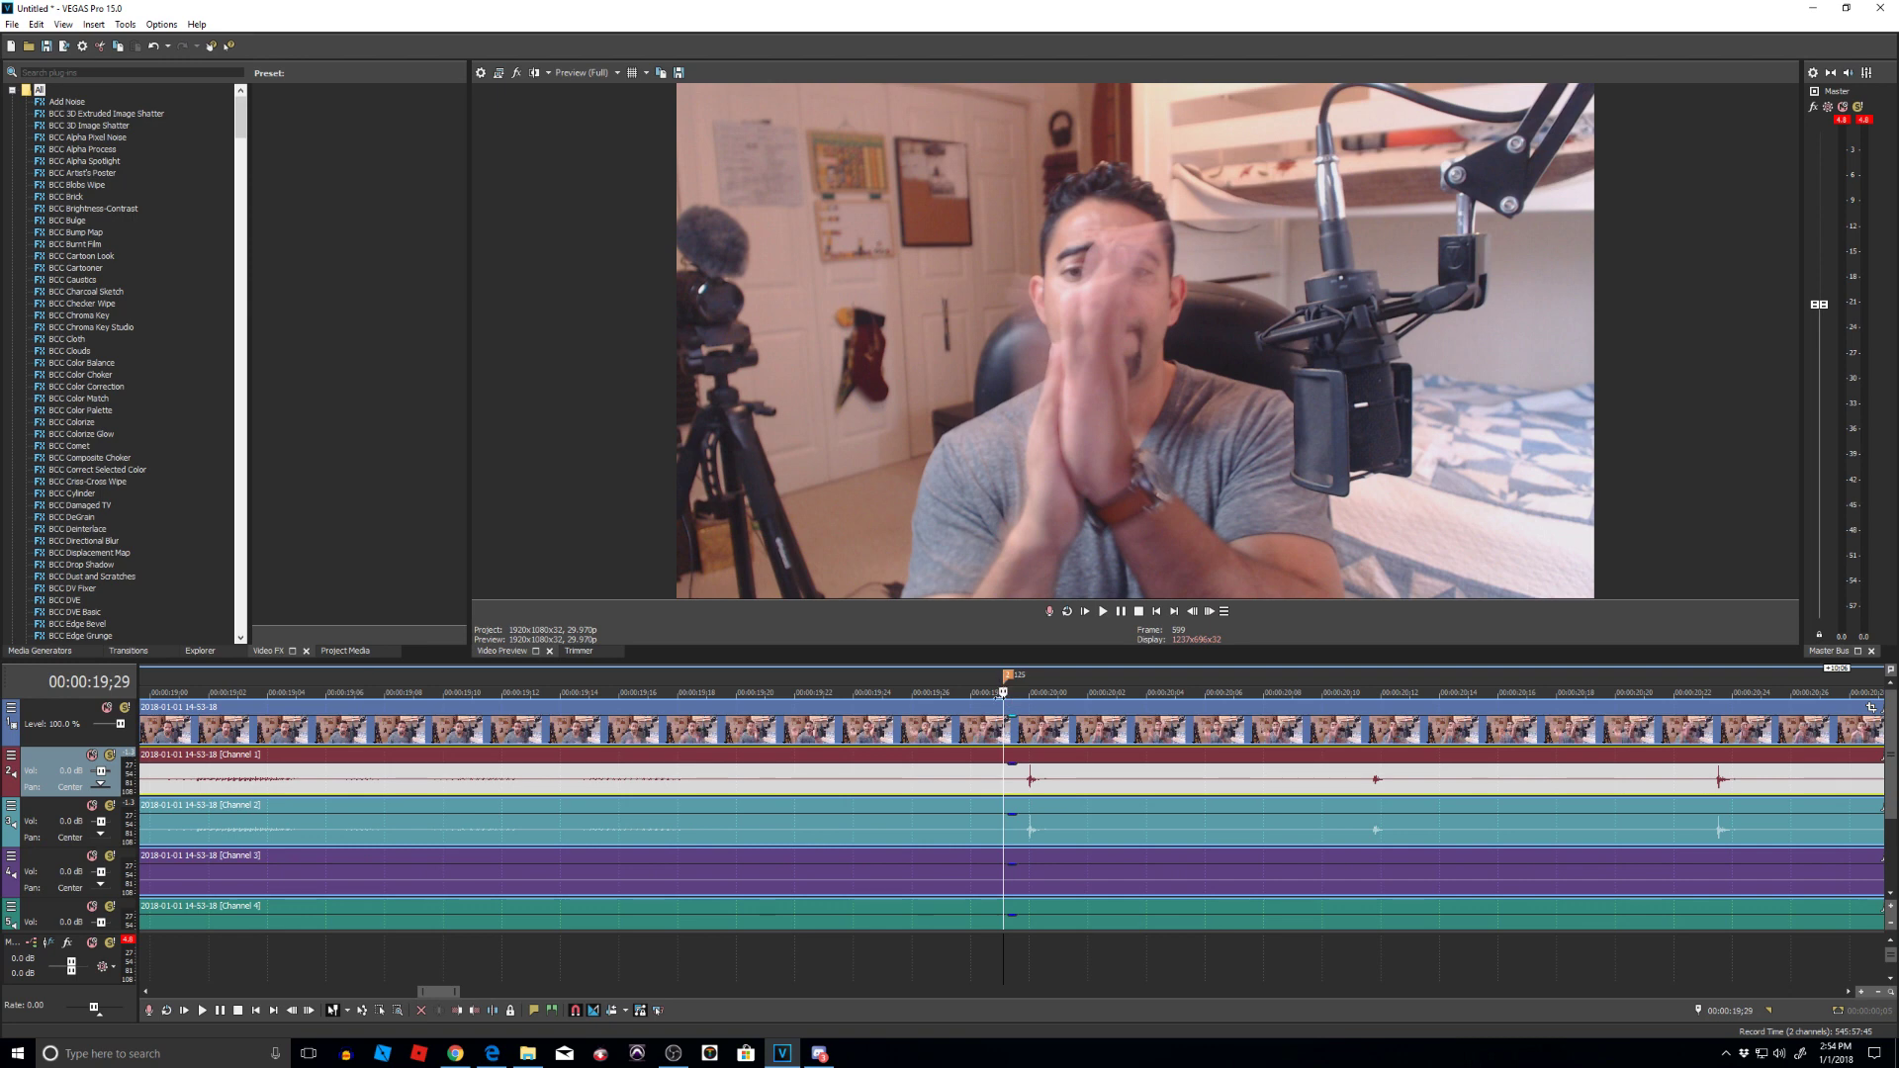
Step: Mark the gap between the 125 marker and the second clip's clap spike as a time selection
scroll(1004, 685, "up", 3)
left_click_drag(1109, 678, 1003, 672)
scroll(1035, 774, "down", 6)
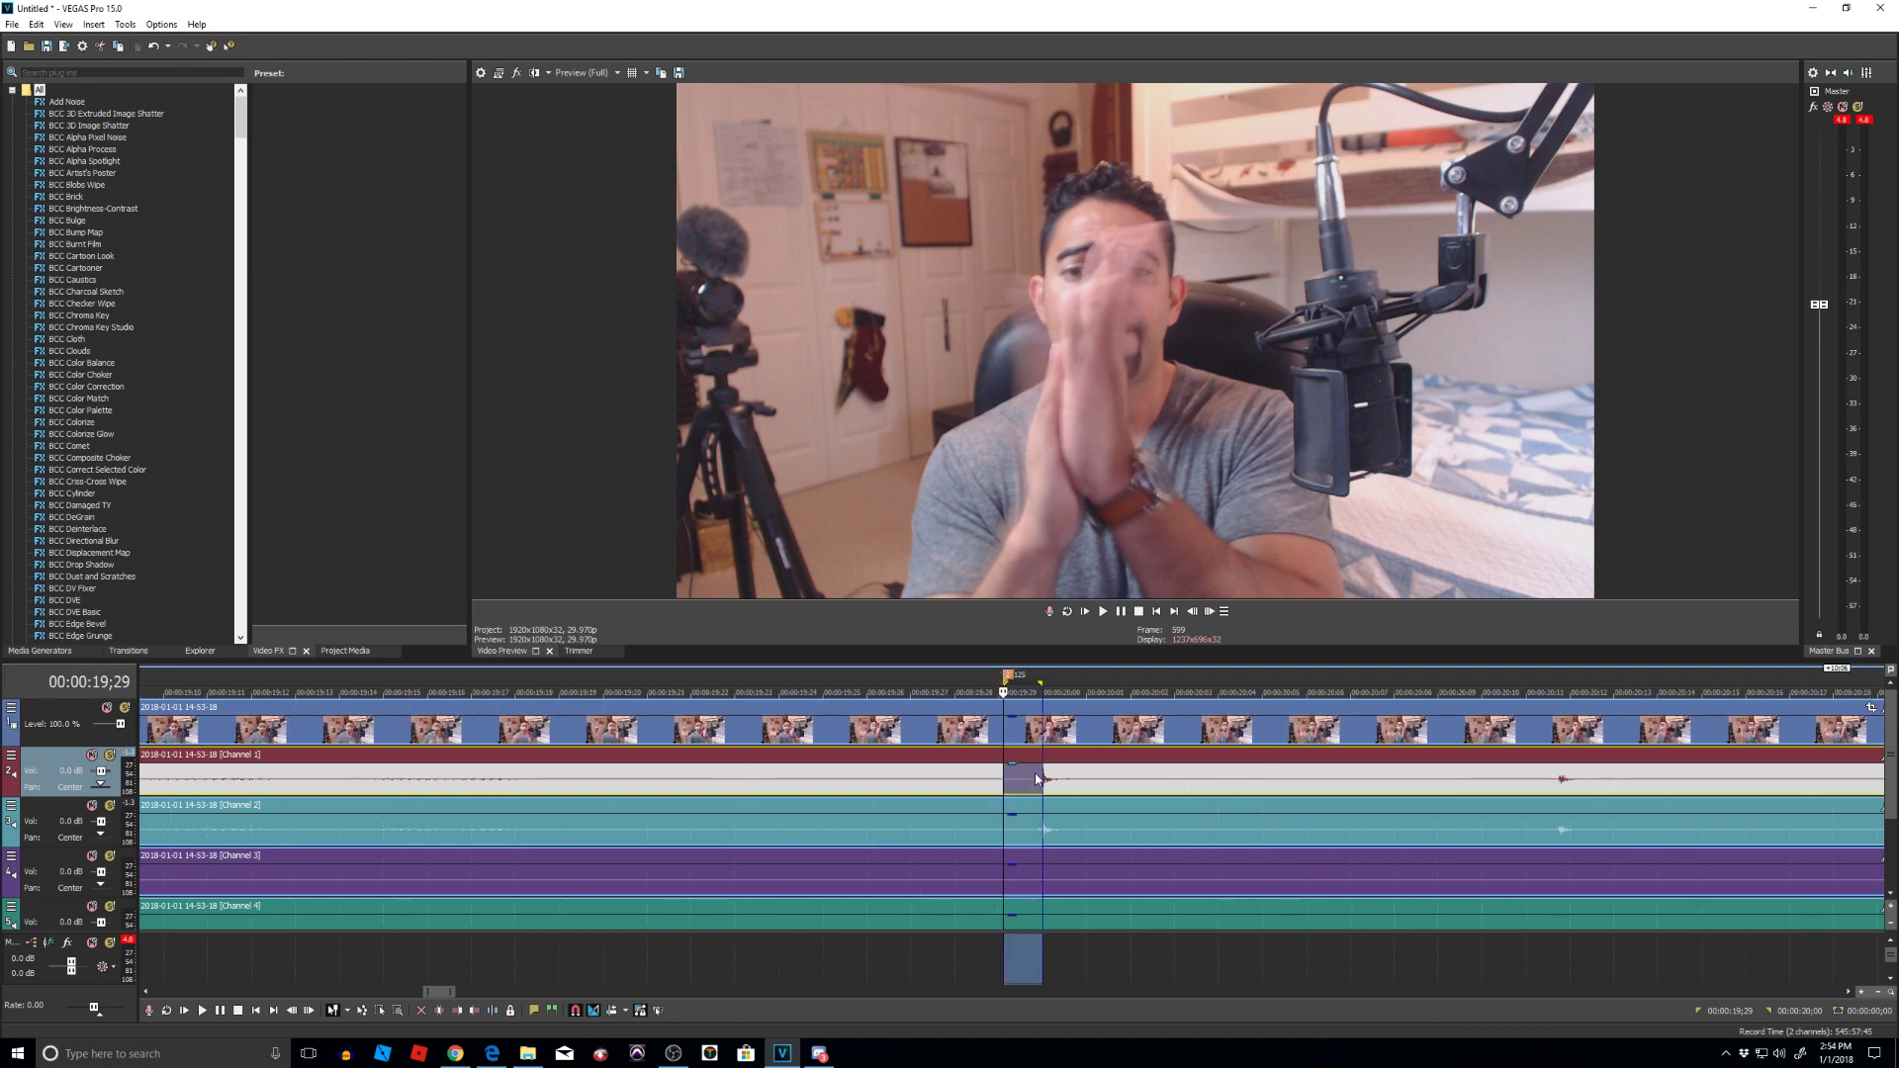
scroll(704, 804, "down", 4)
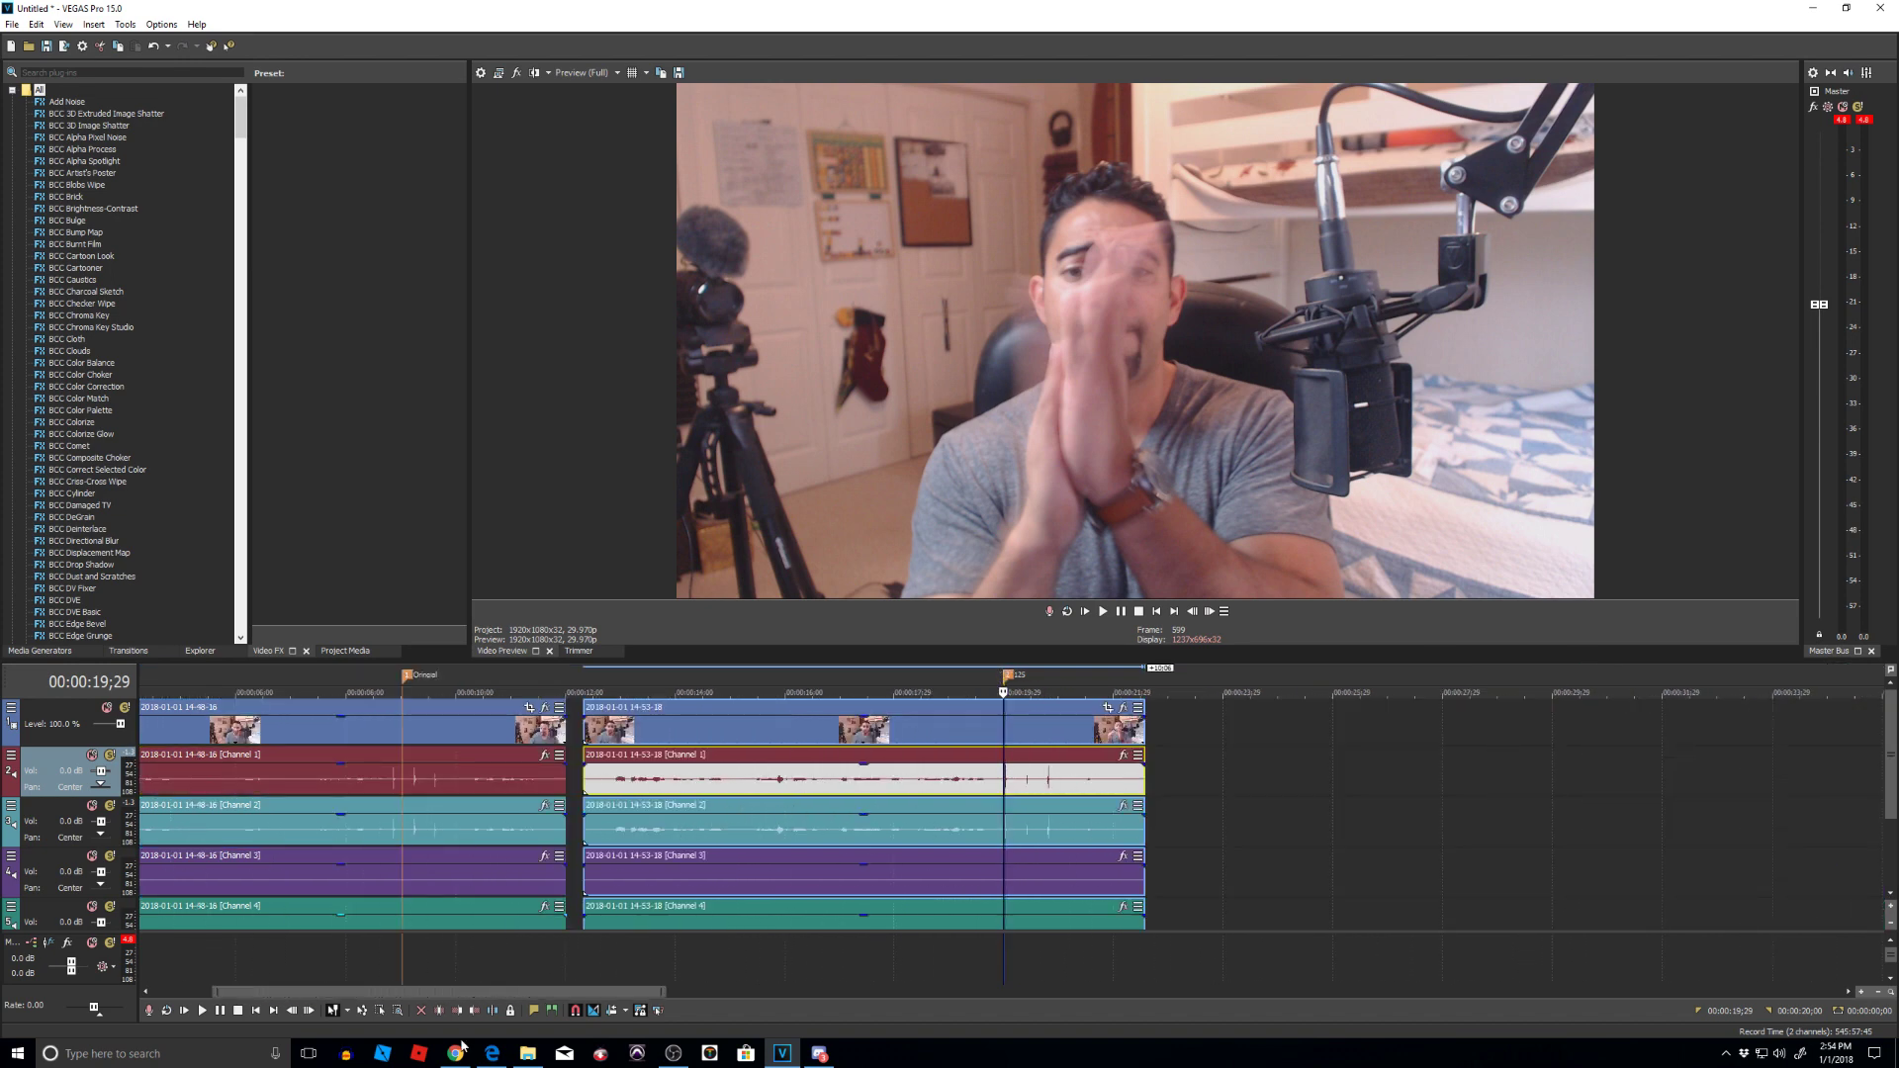
Step: Mark the gap between the first clip's clap spike and the Original marker as a time selection
left_click(393, 692)
scroll(1003, 726, "up", 8)
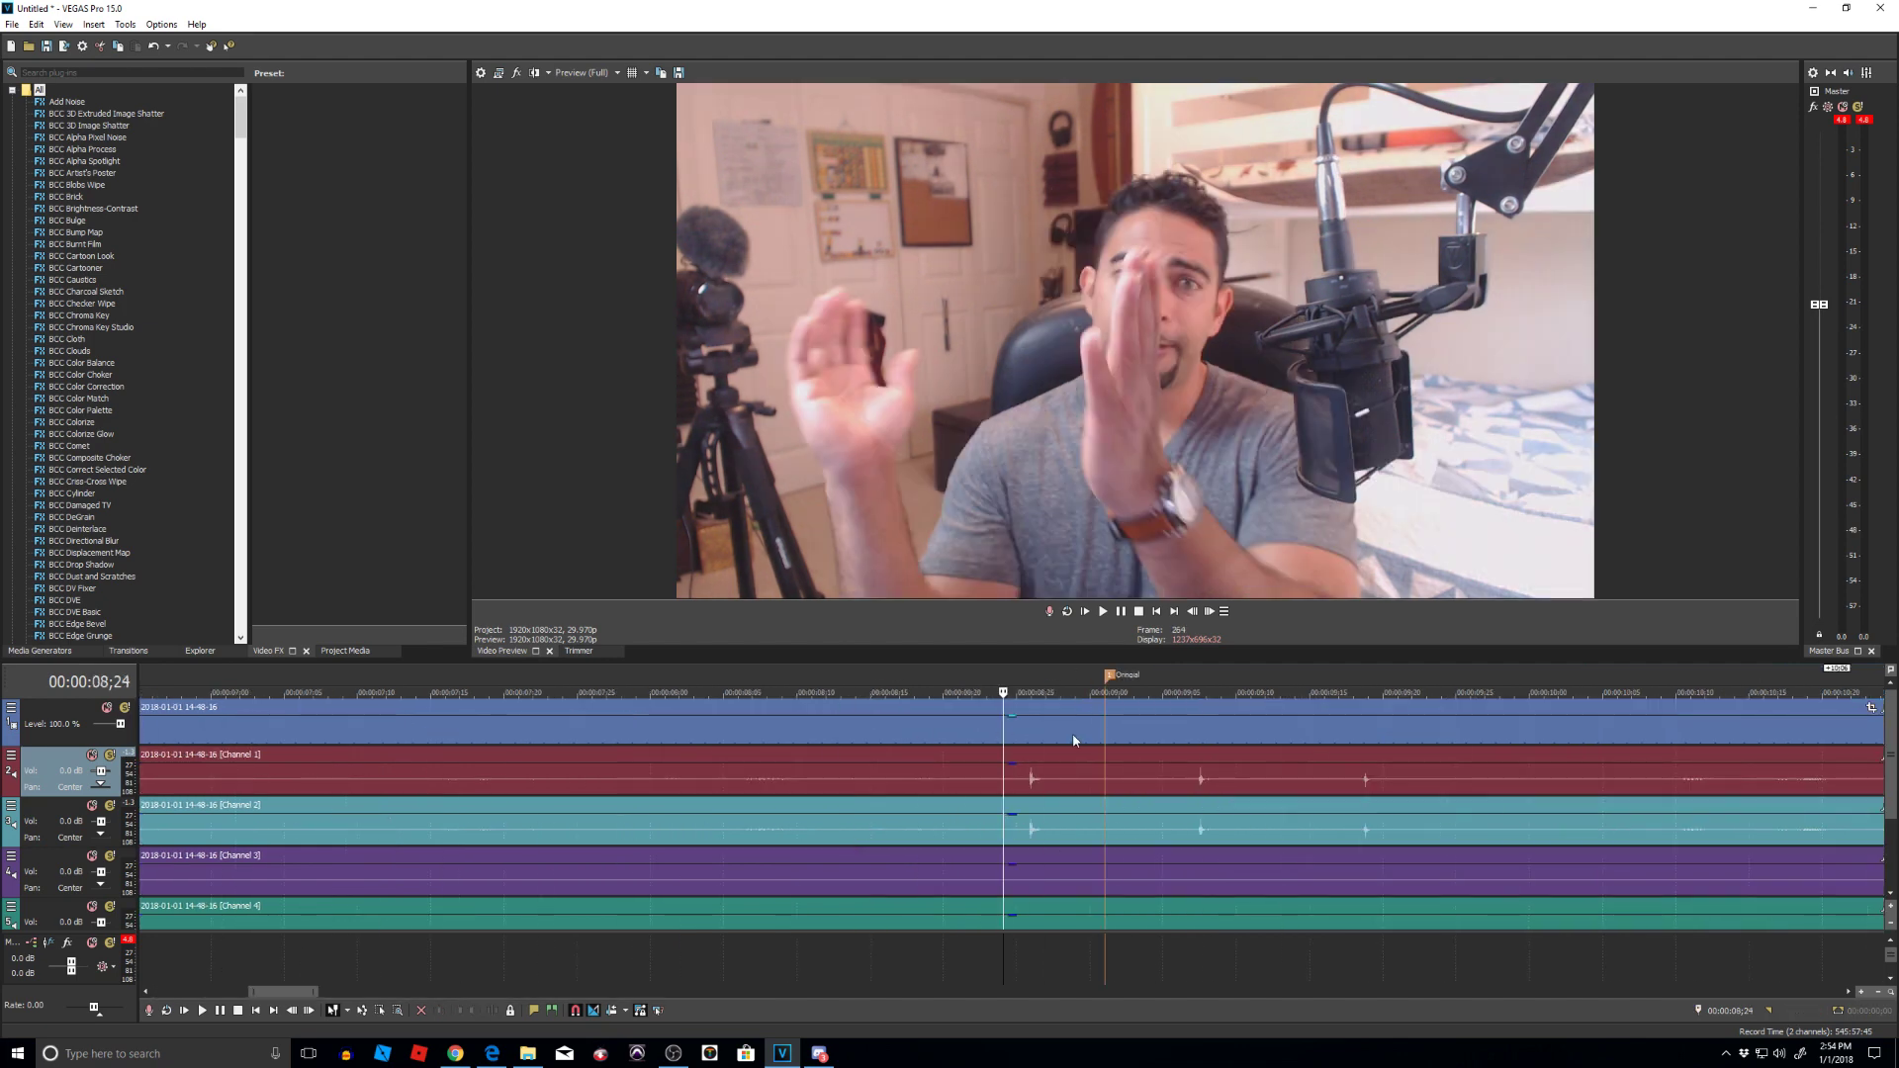
left_click_drag(1029, 683, 1099, 684)
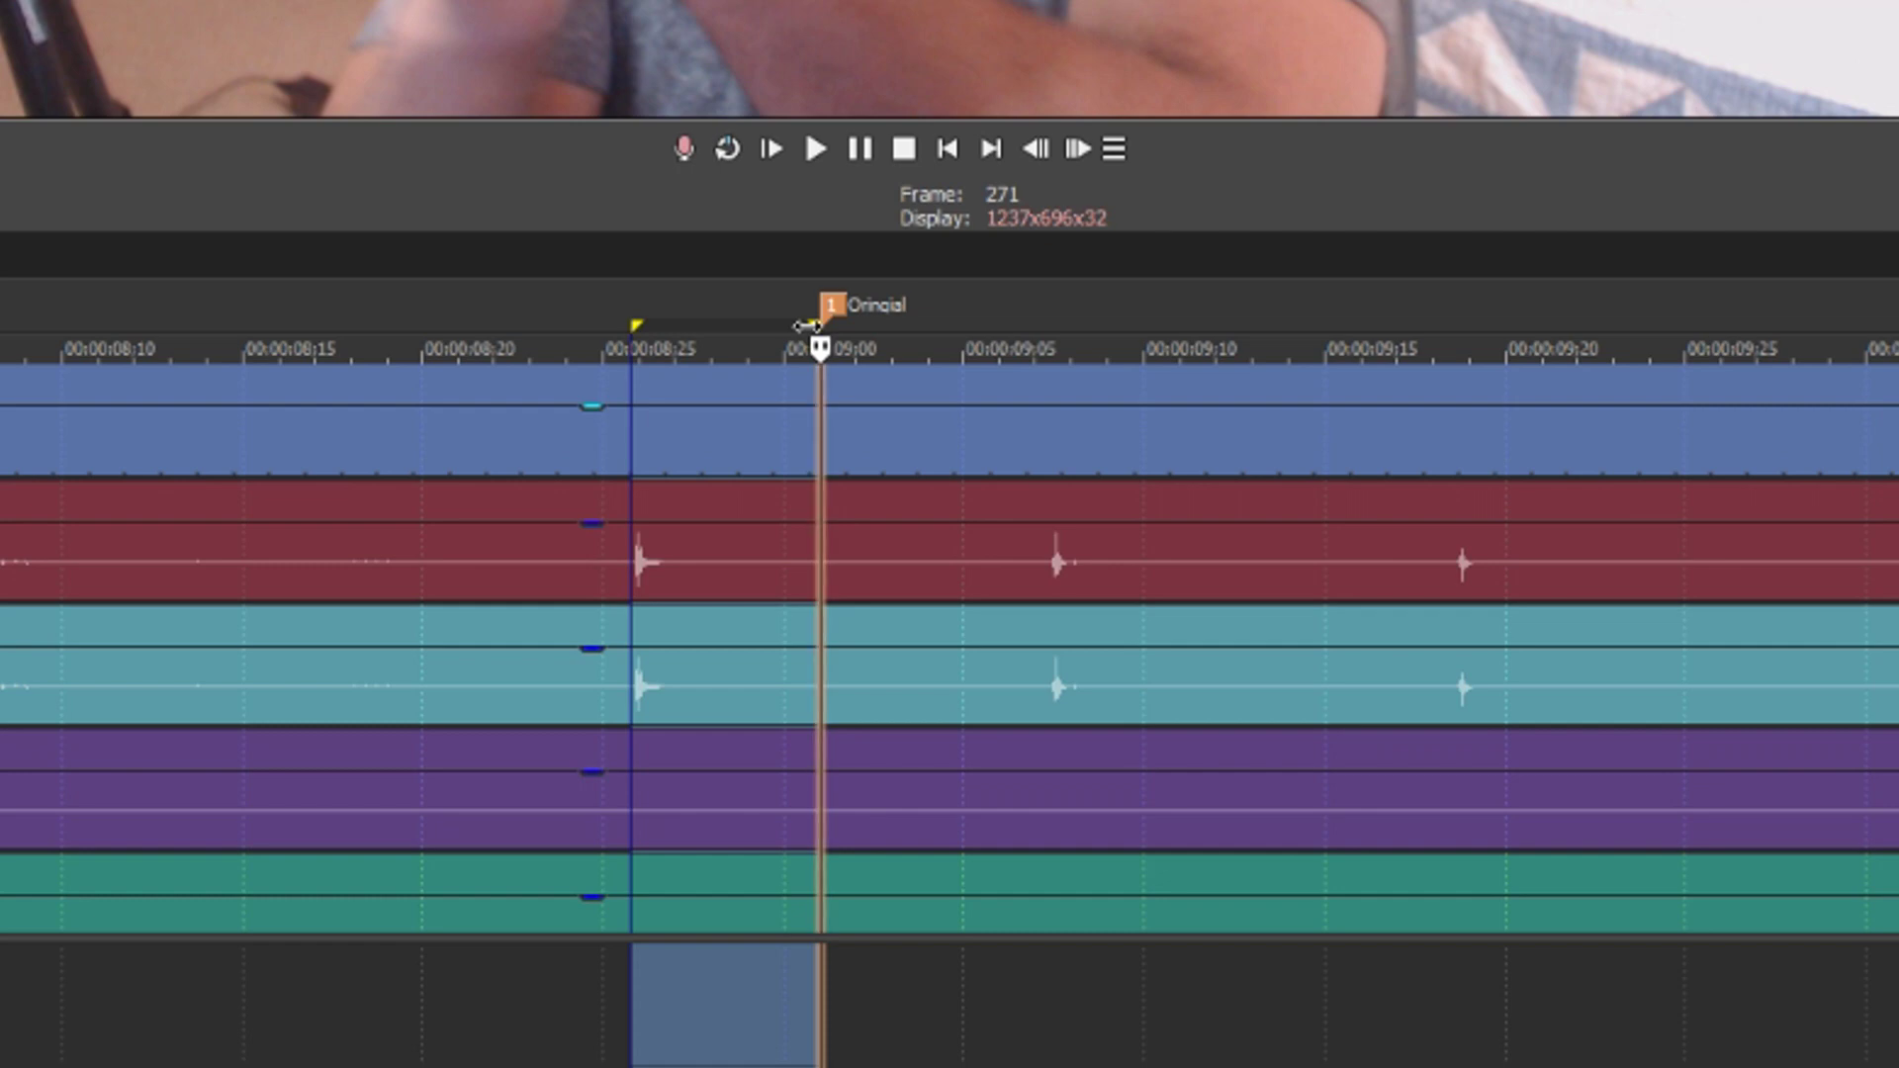
scroll(327, 593, "down", 2)
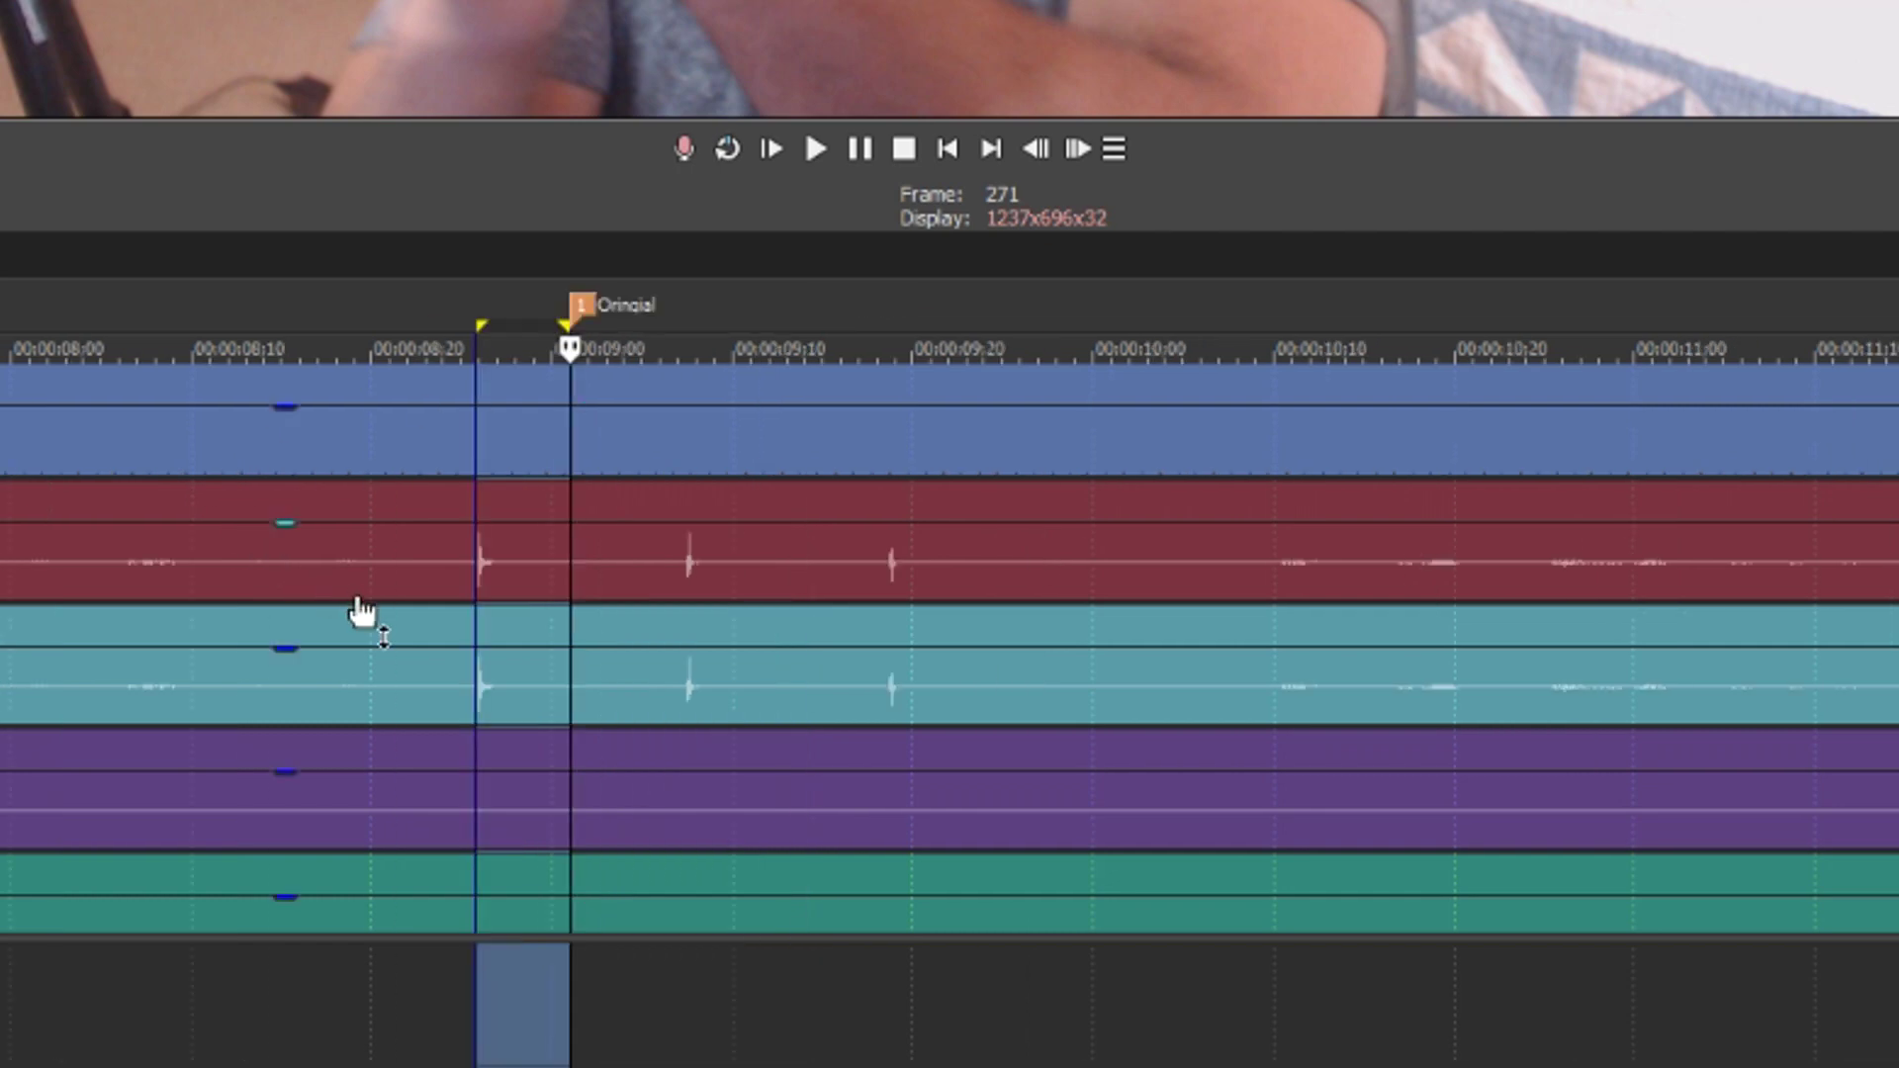
scroll(361, 611, "down", 5)
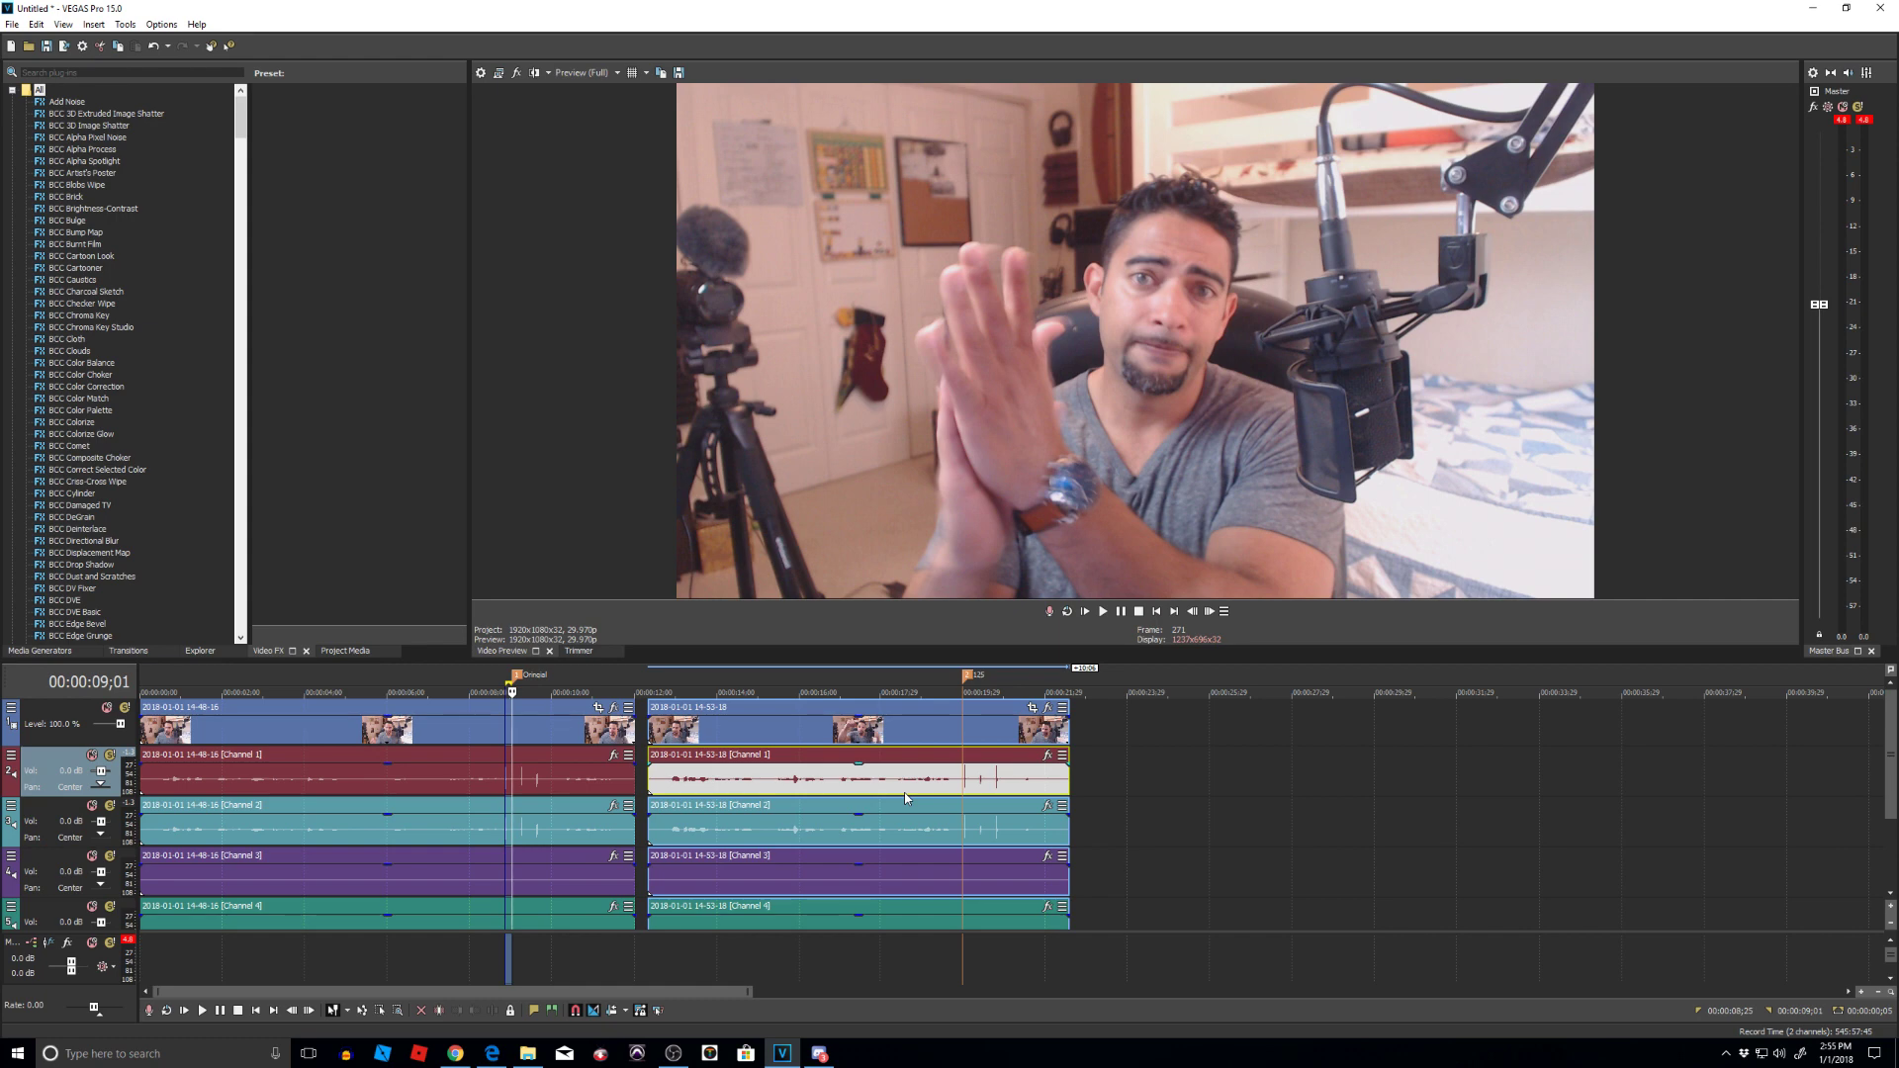
scroll(906, 798, "up", 3)
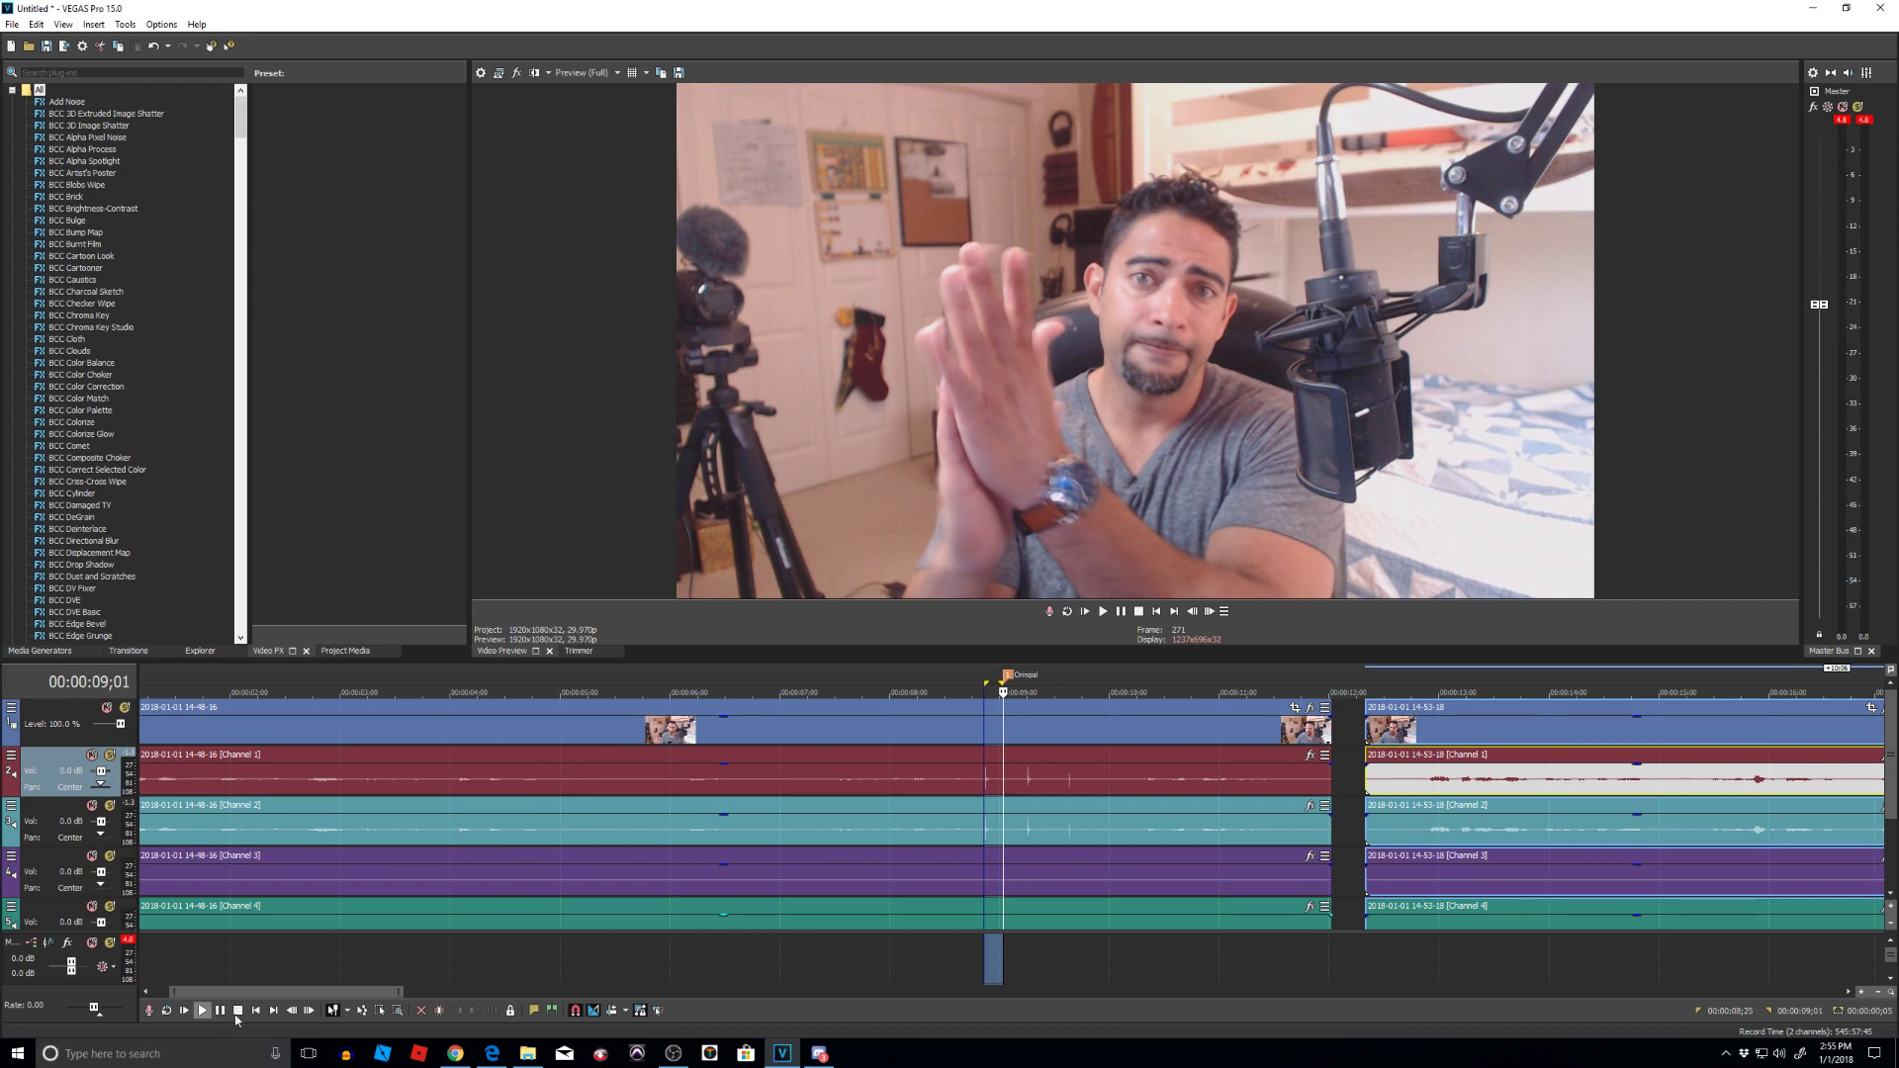
left_click_drag(290, 991, 501, 993)
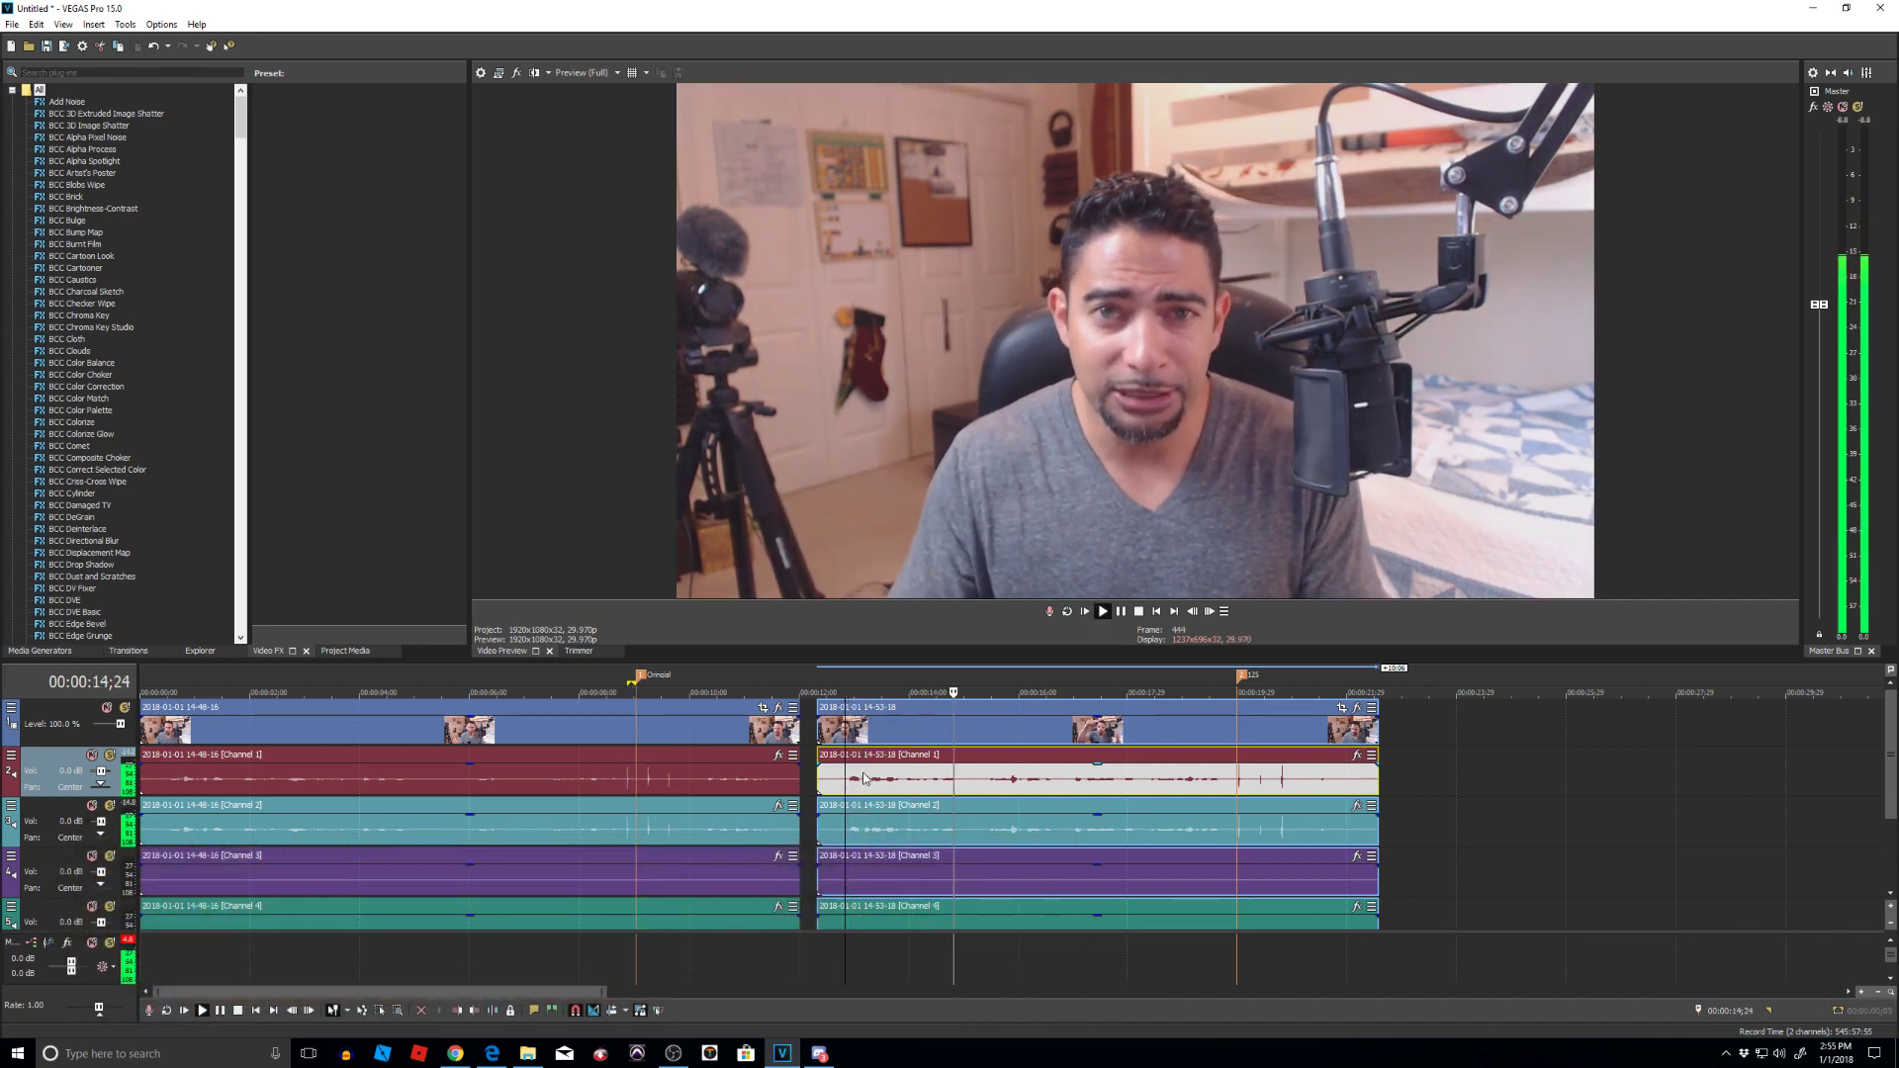
key("space")
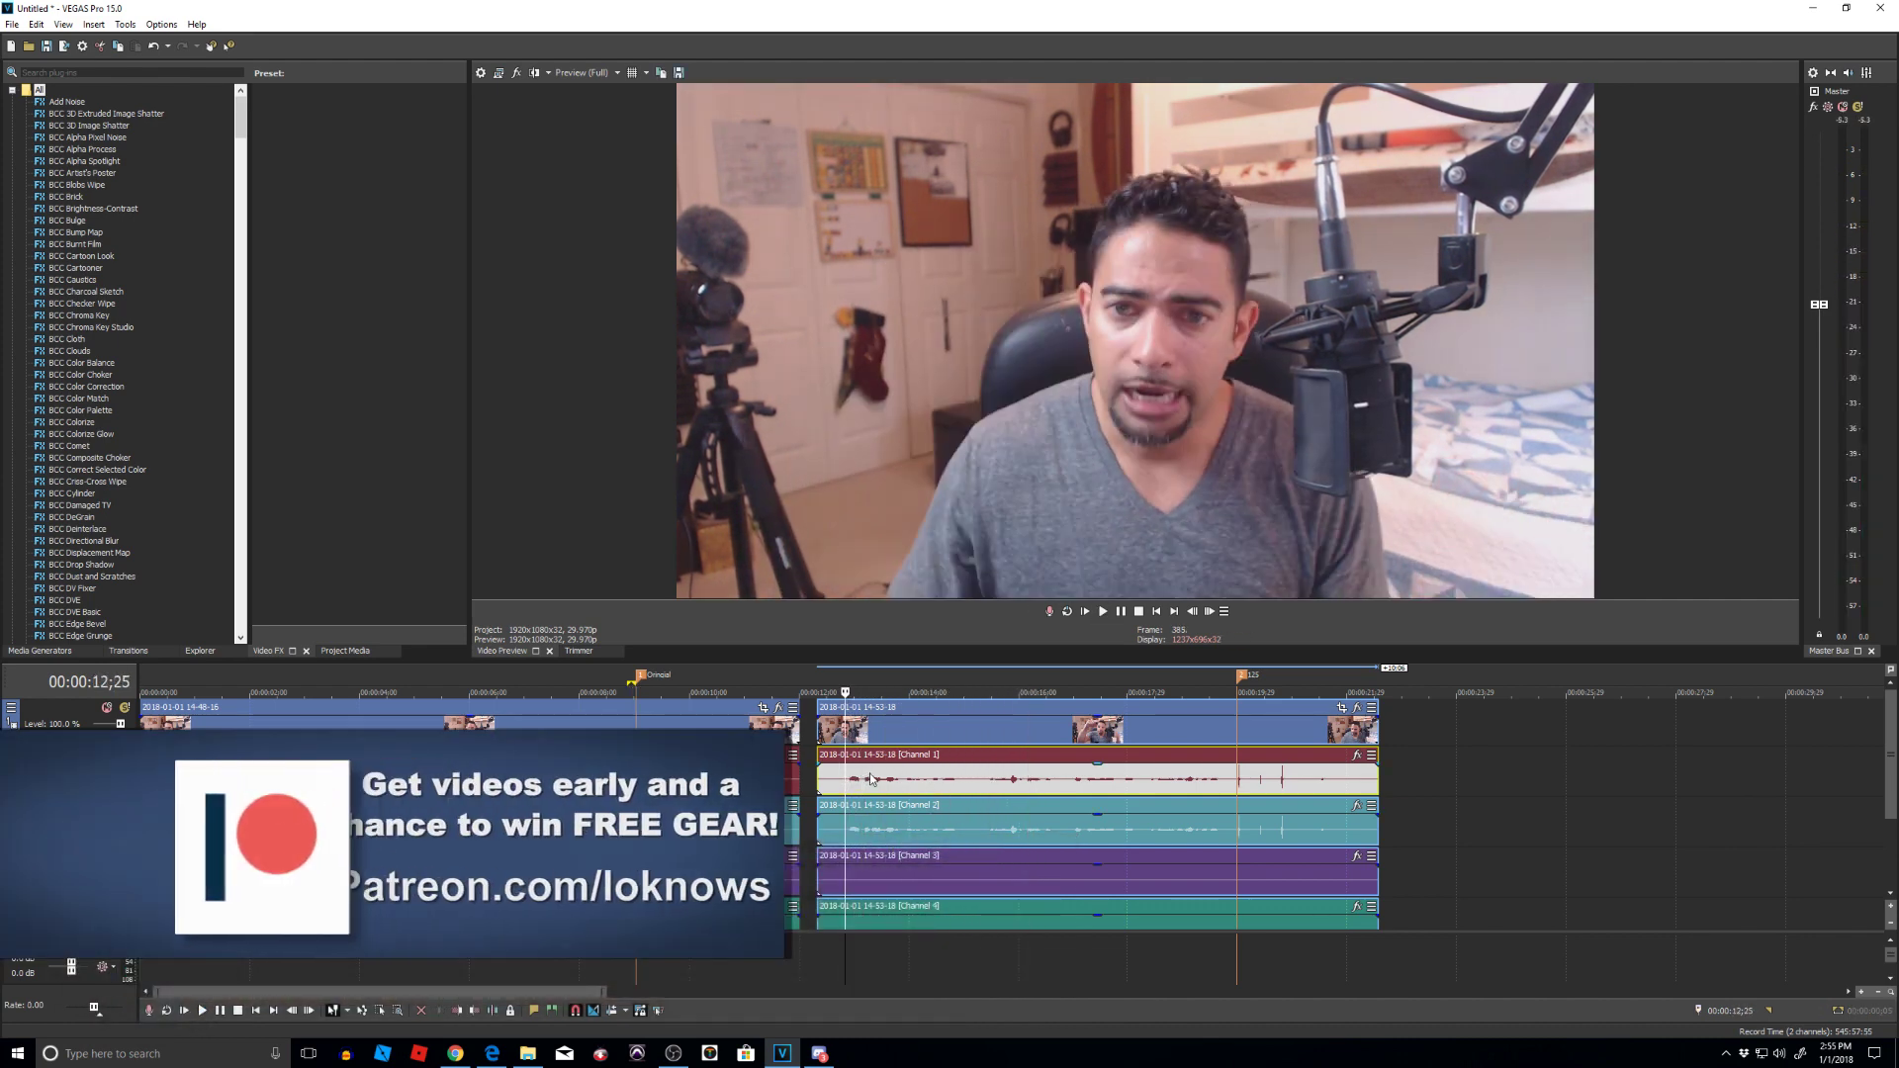
scroll(871, 780, "up", 2)
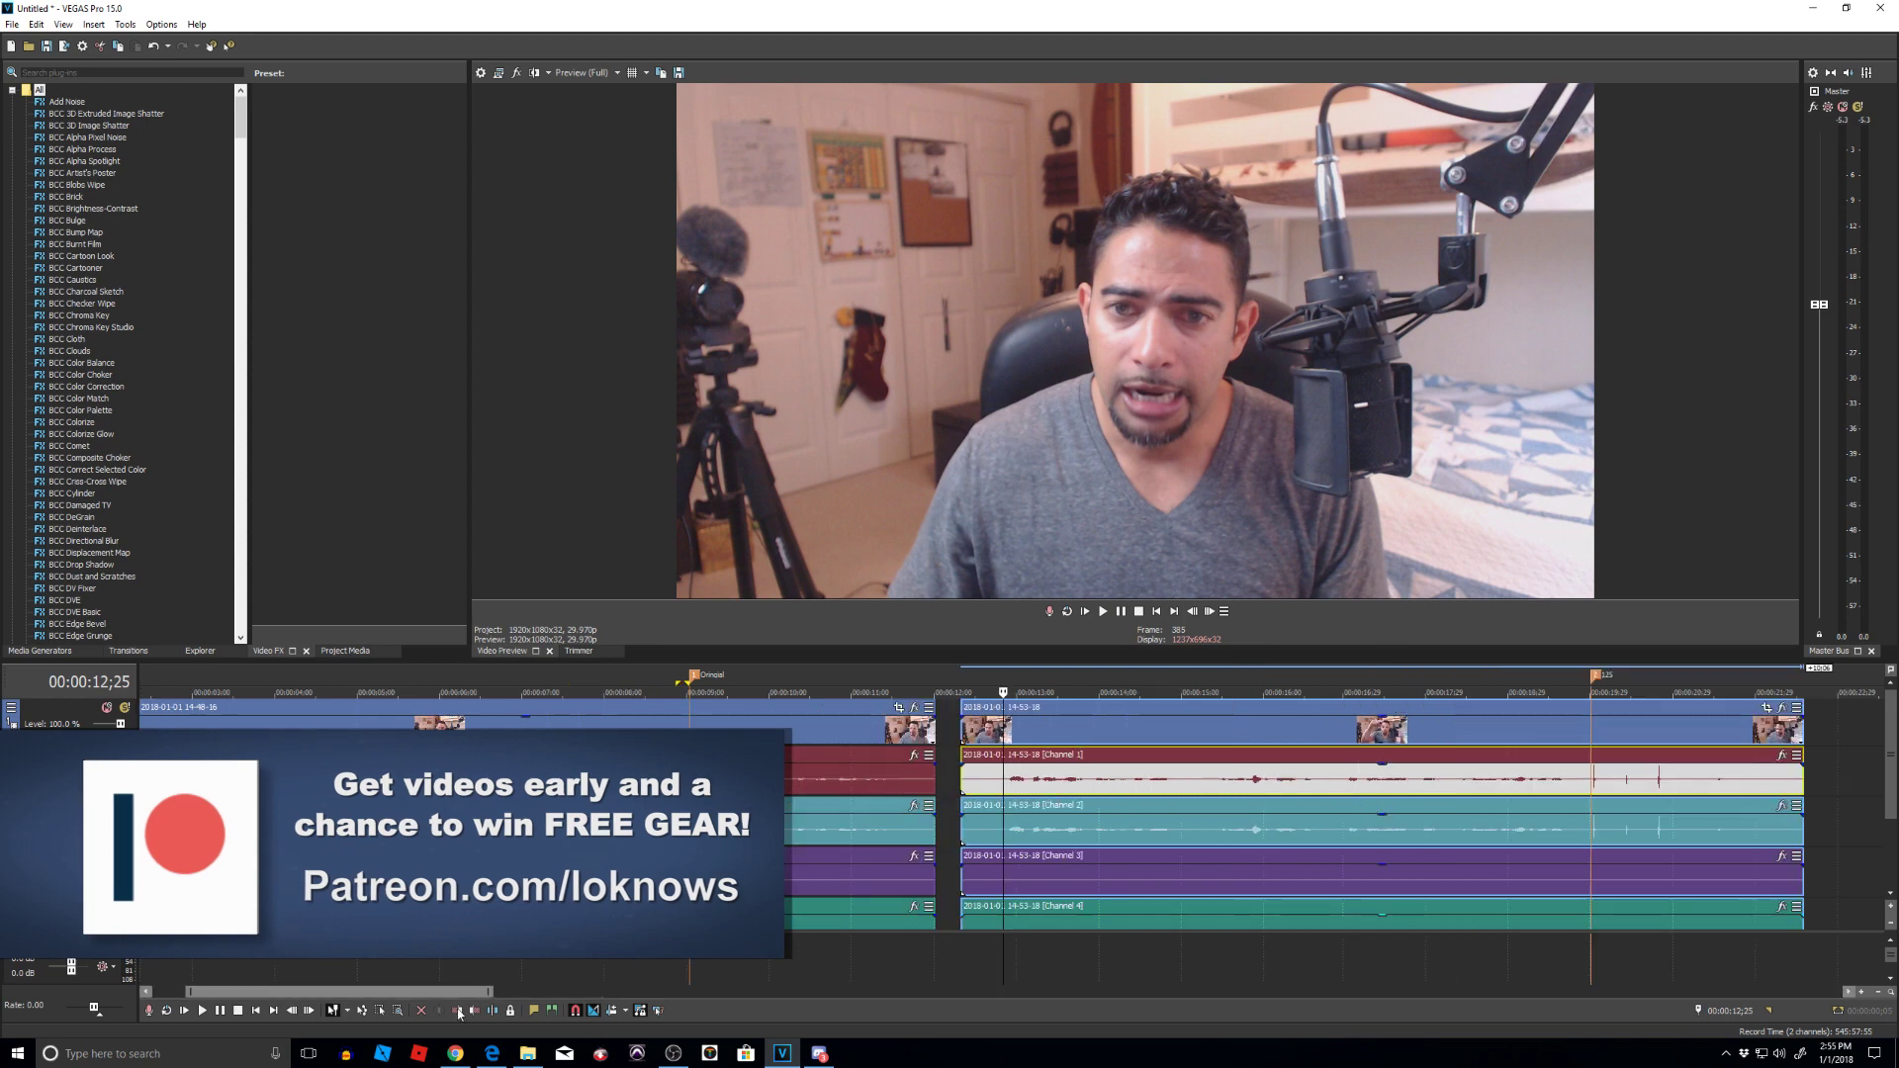
left_click_drag(415, 991, 548, 1000)
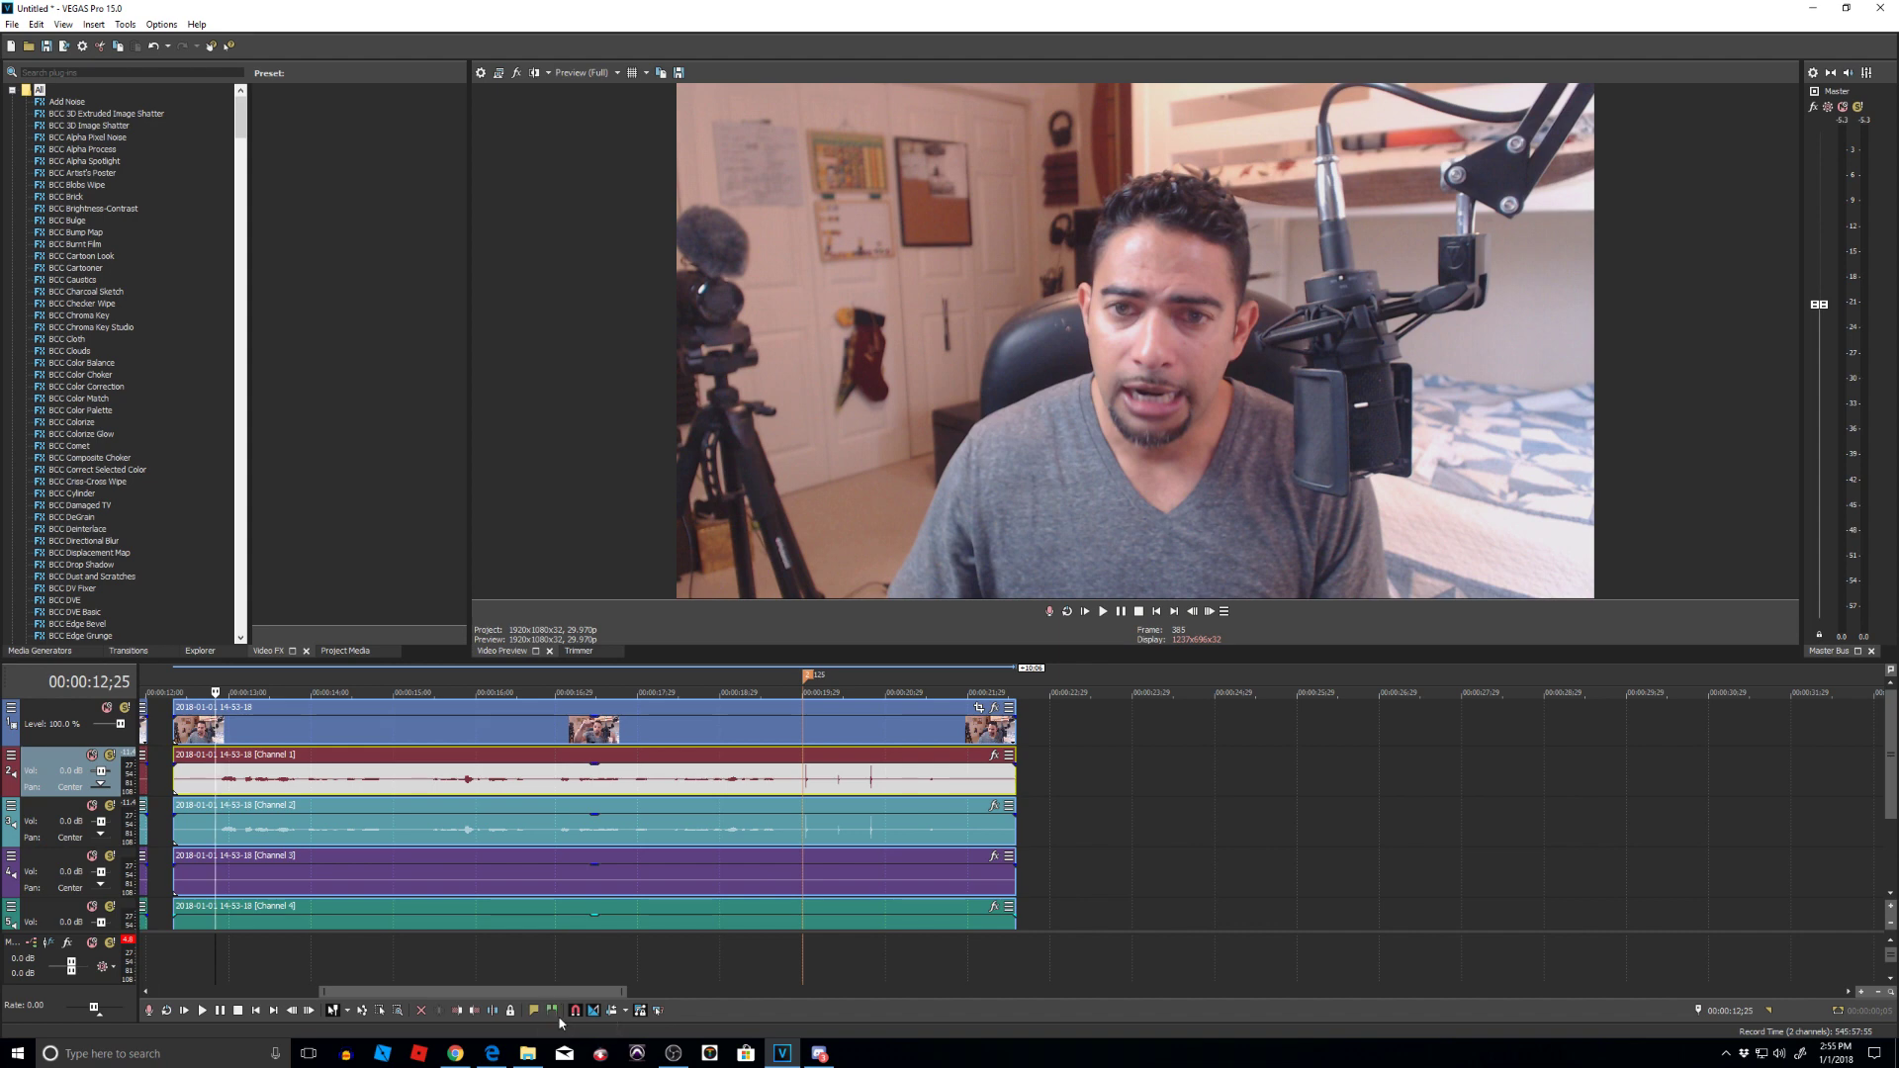
left_click_drag(546, 992, 452, 1005)
Step: Drag the first clip's Channel 1 audio right onto the Original marker, then select its video and audio events
scroll(633, 761, "up", 5)
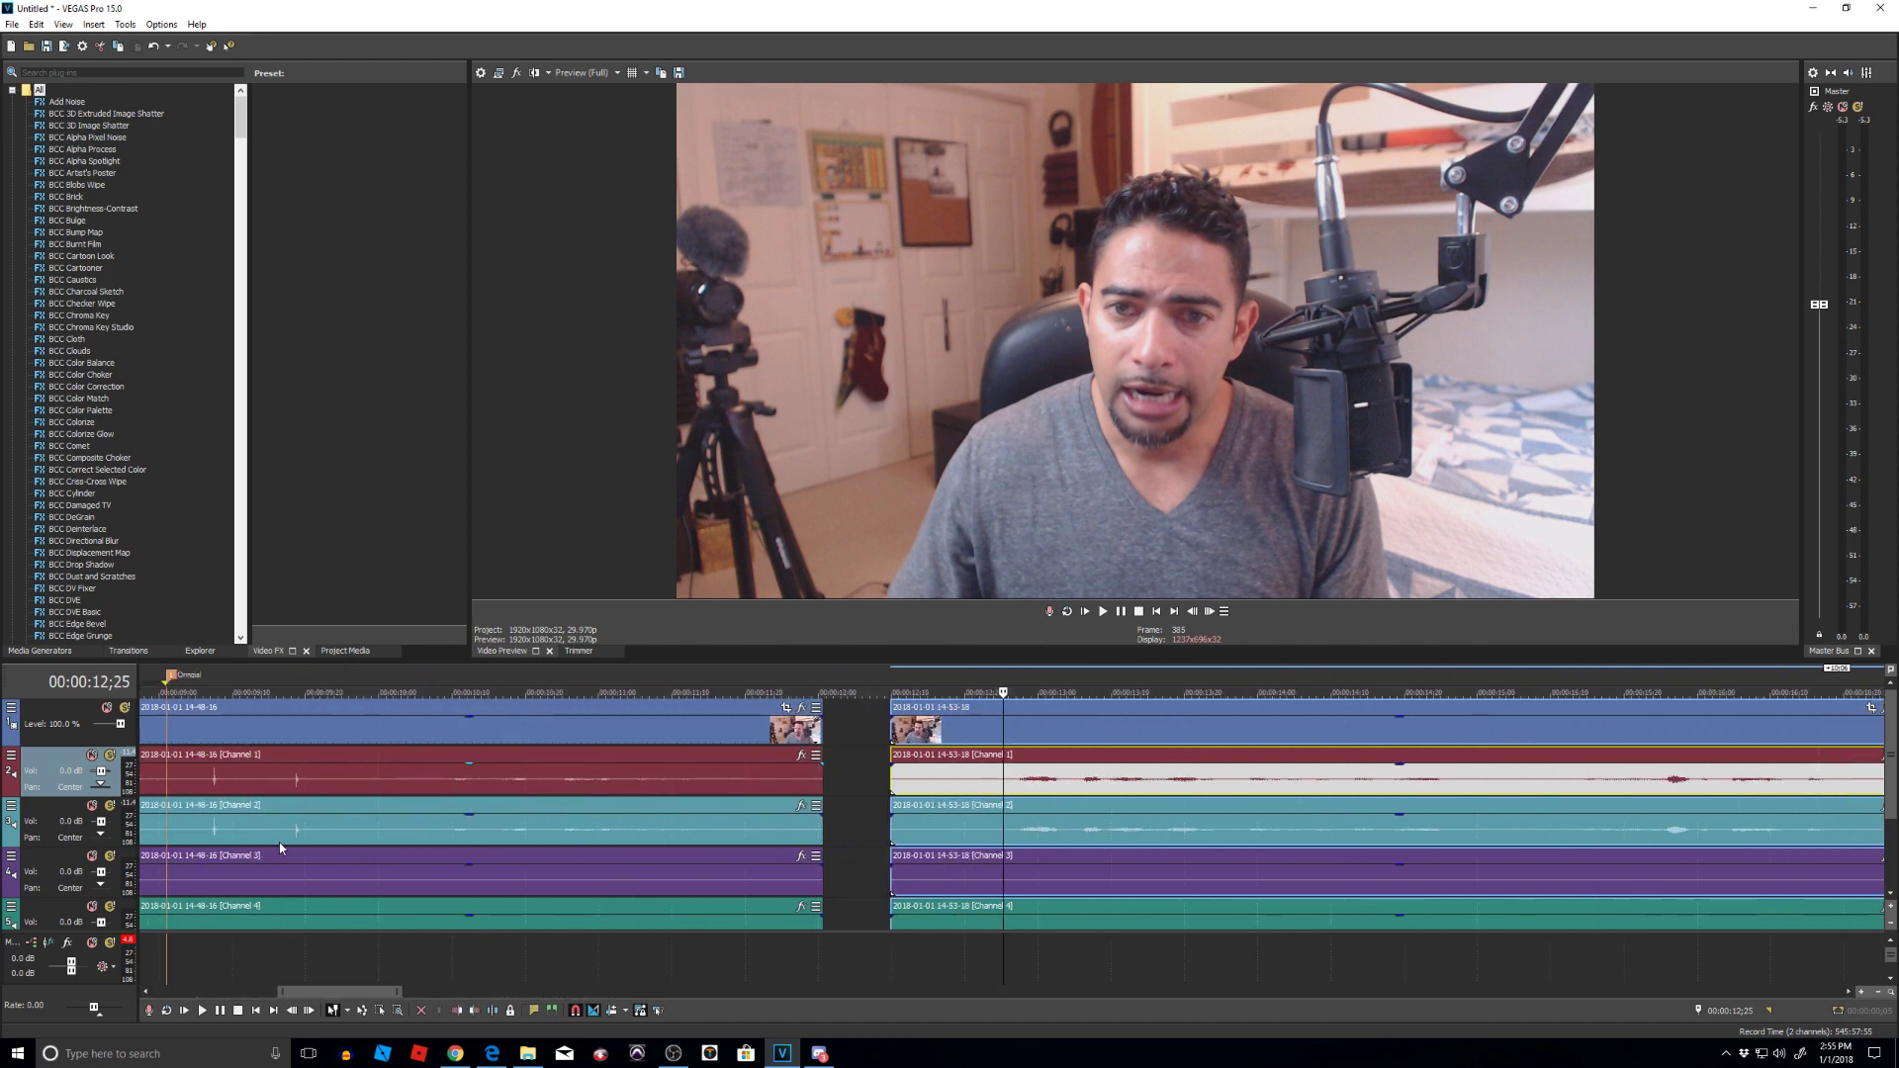
left_click_drag(347, 993, 291, 999)
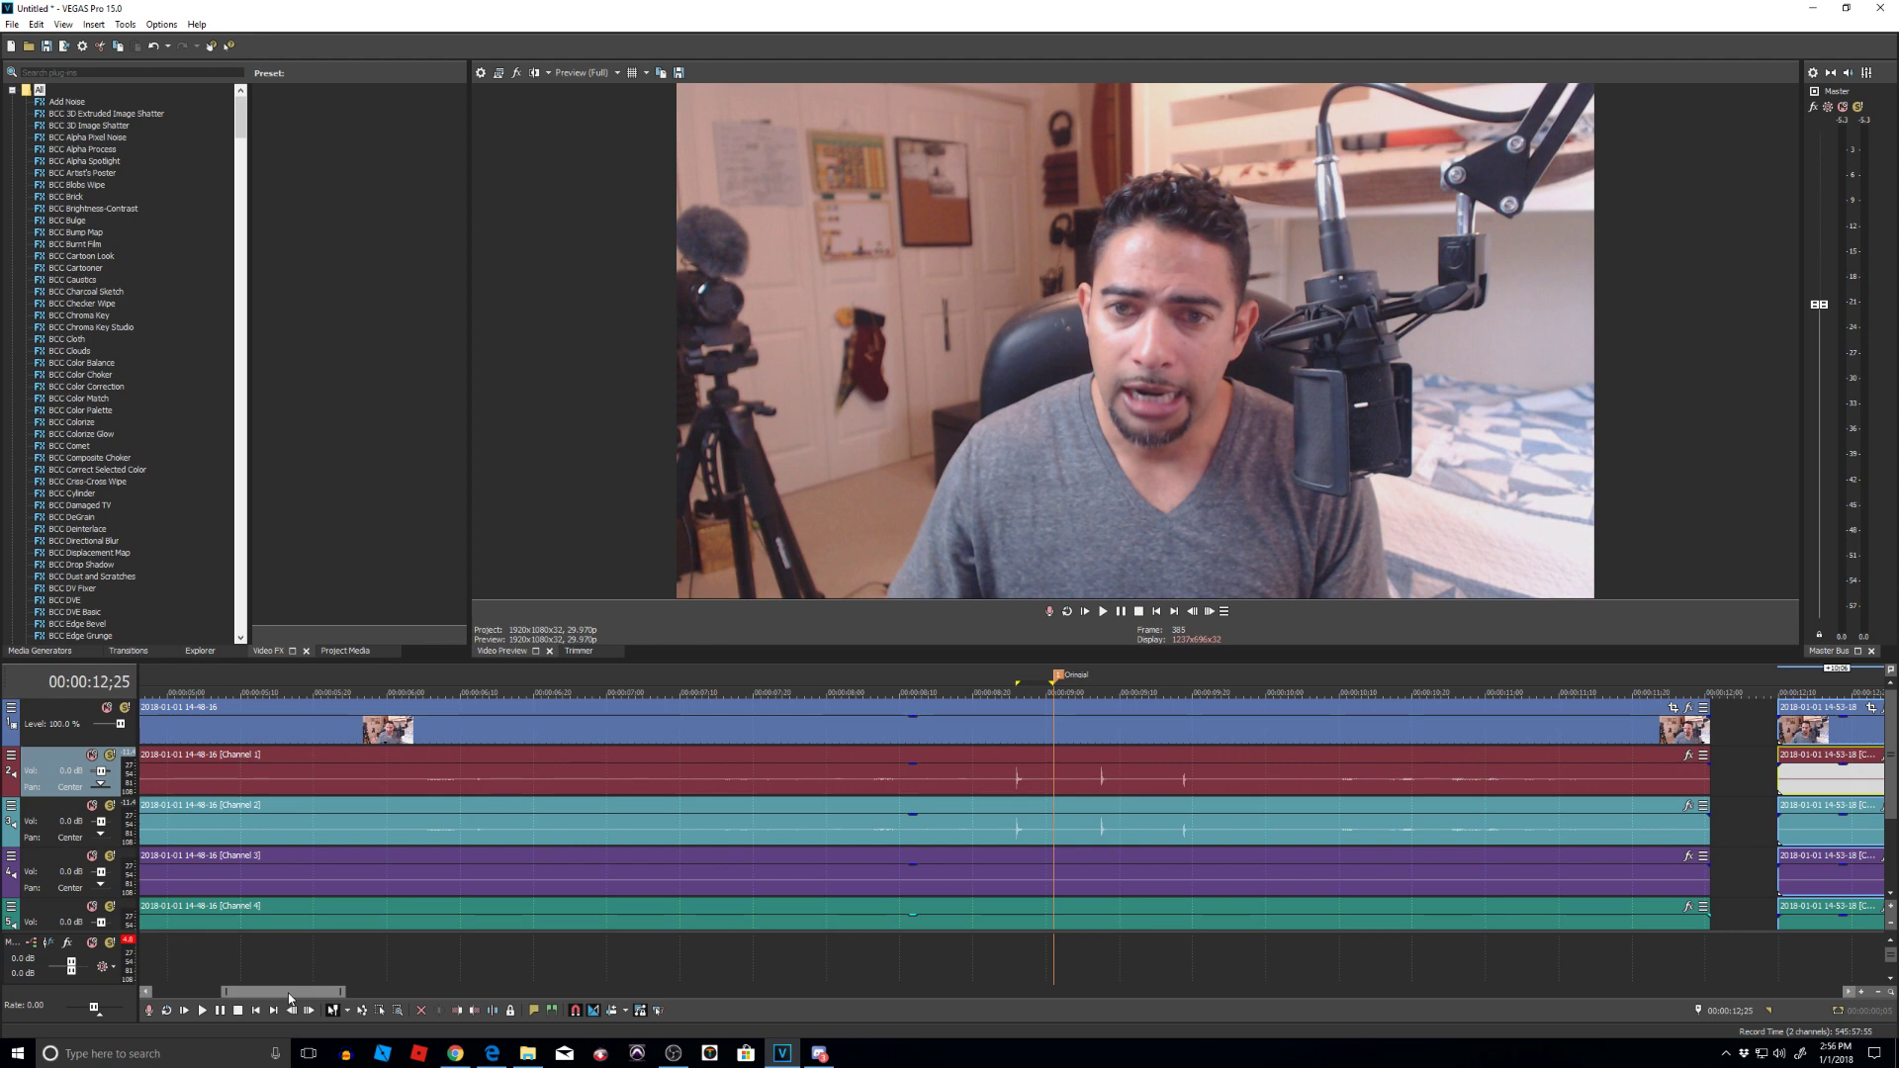
left_click(1055, 734)
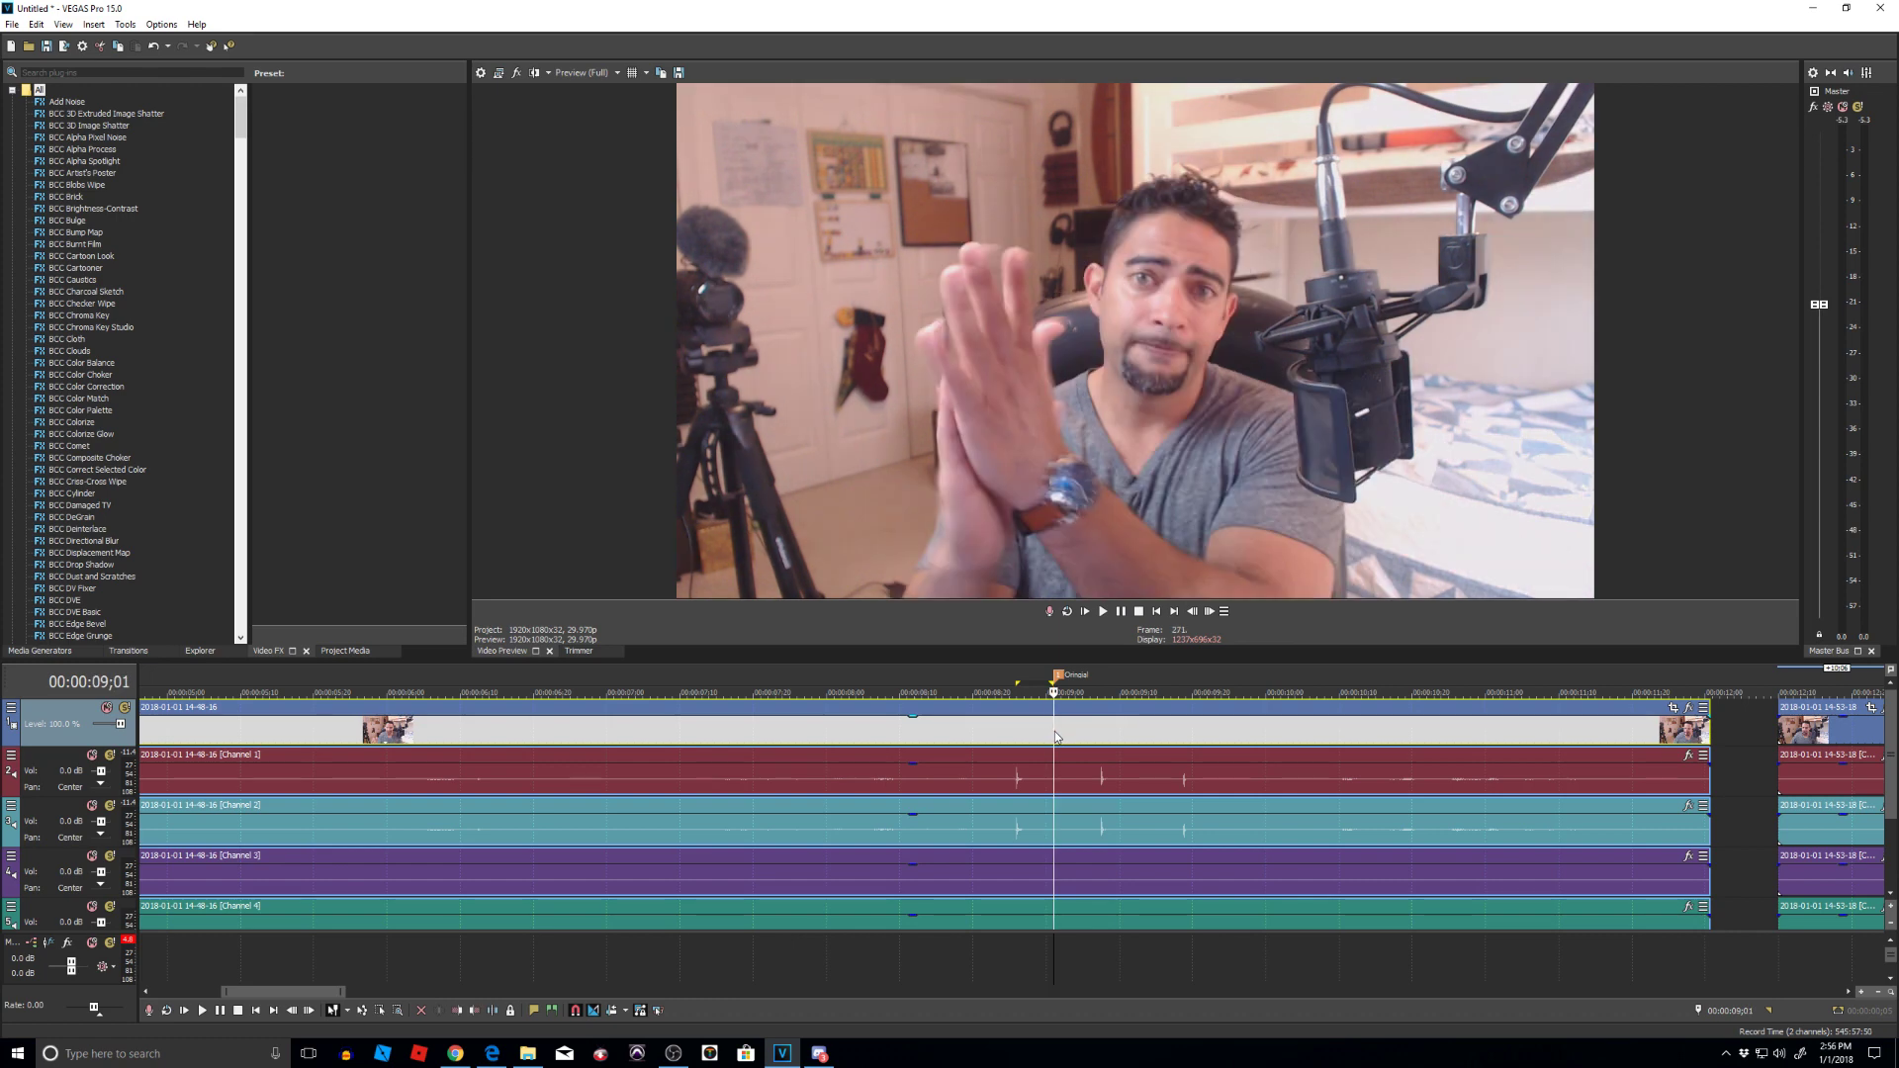
left_click(1034, 773)
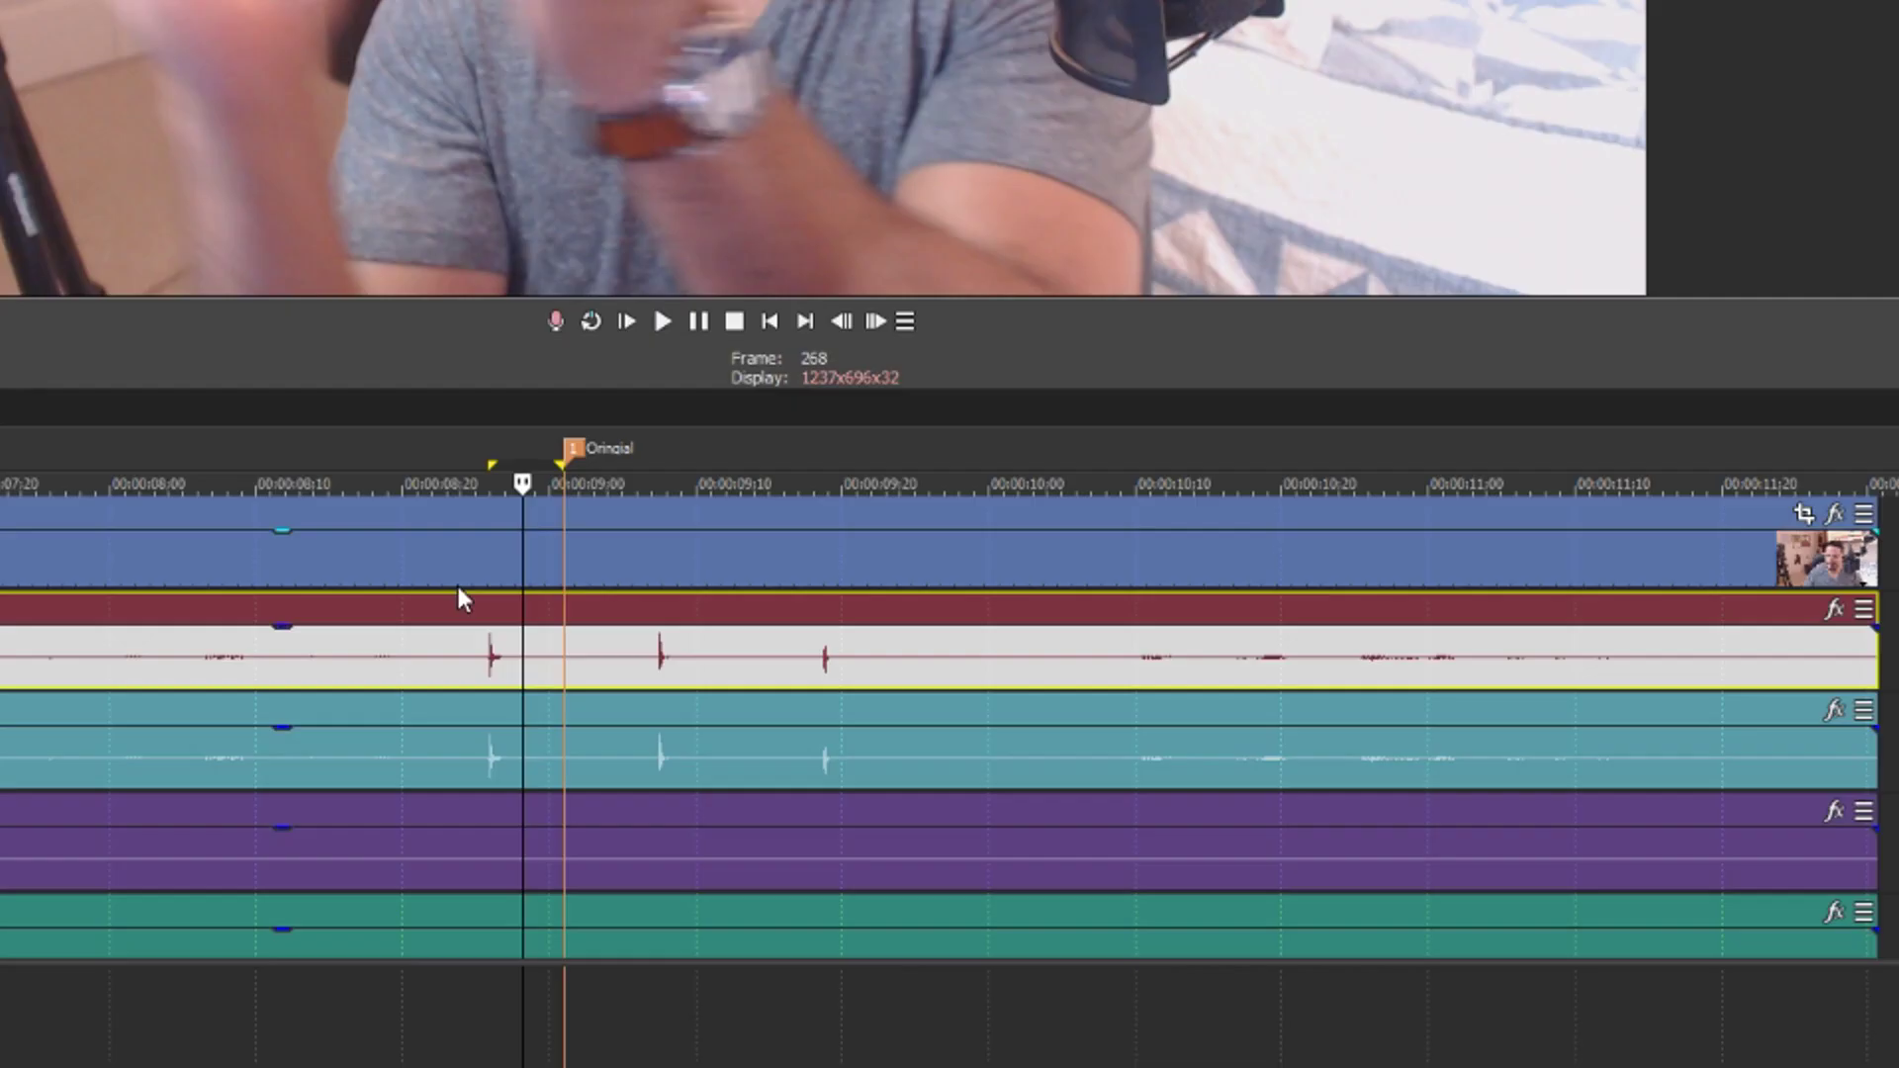
left_click_drag(458, 615, 524, 621)
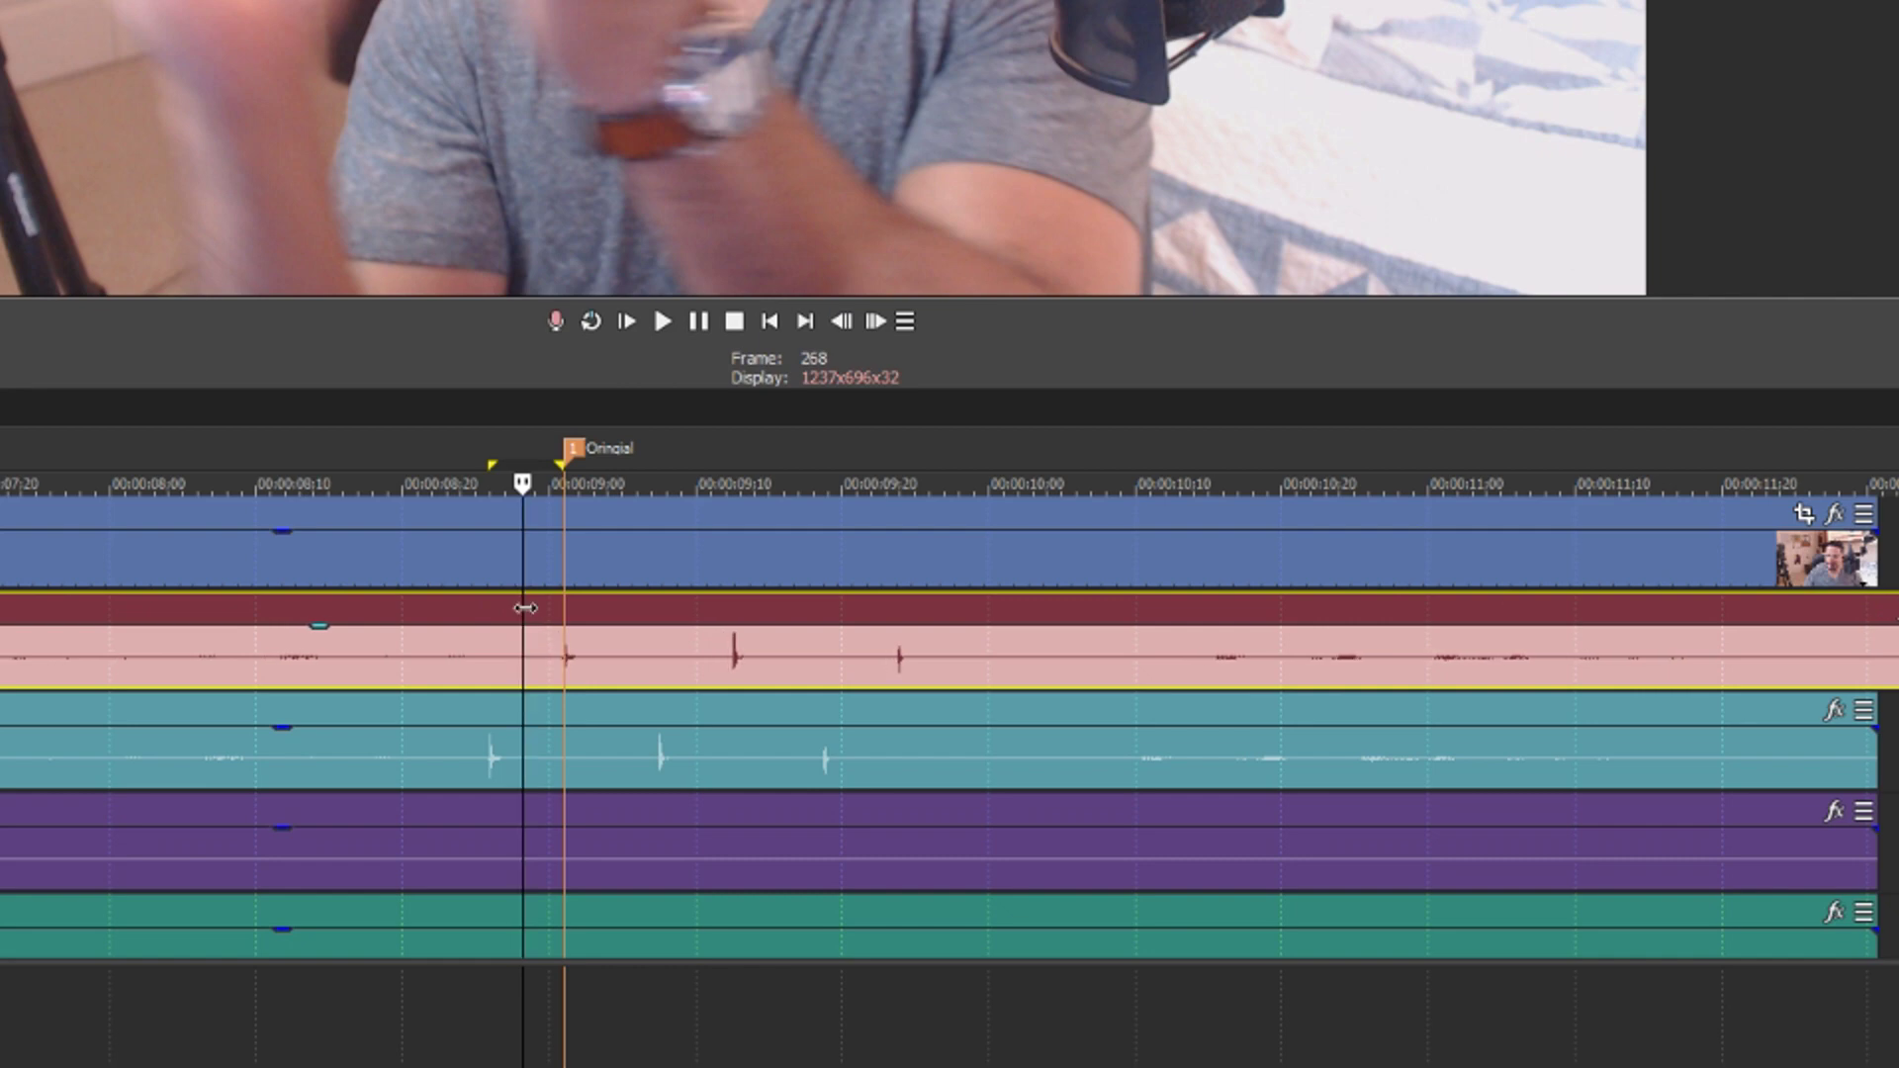
left_click(857, 560)
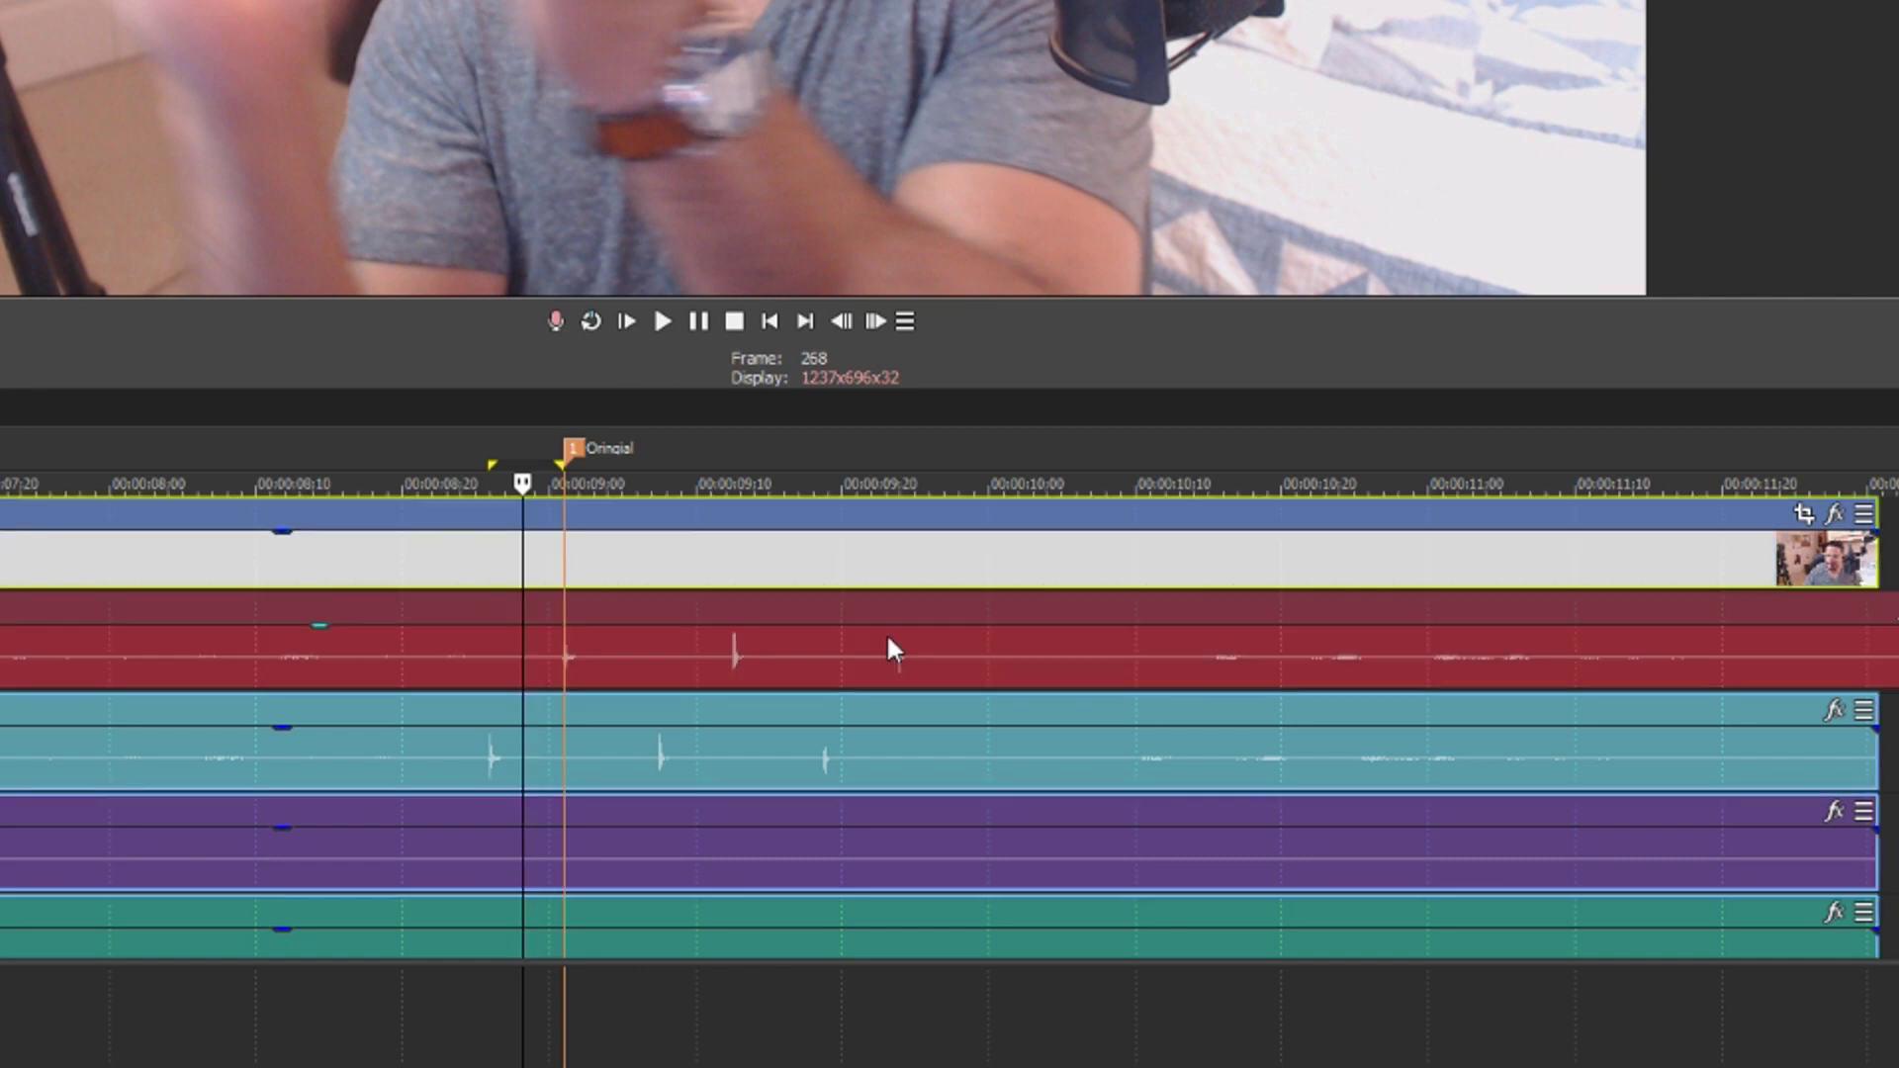
left_click(888, 638, "ctrl")
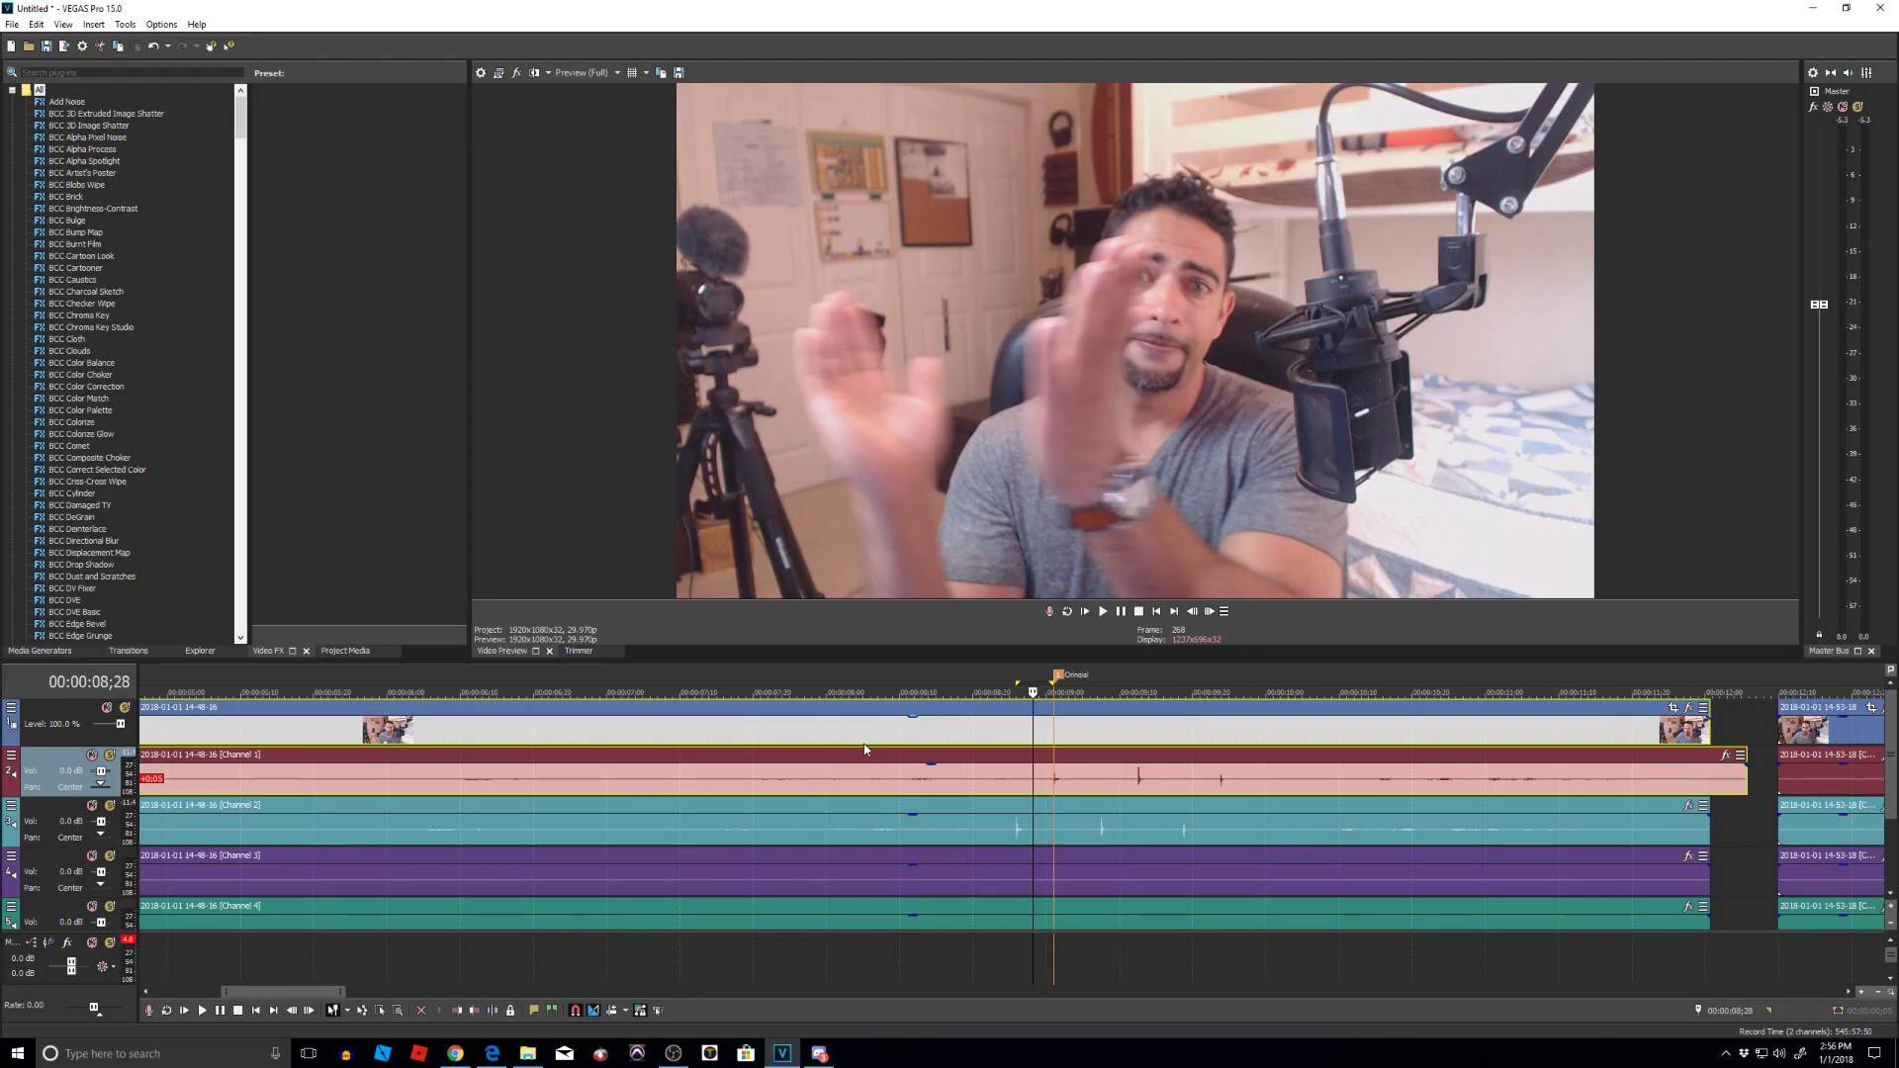
Step: Play the first clip from near its start and mute the Channel 2 audio track
scroll(864, 749, "down", 5)
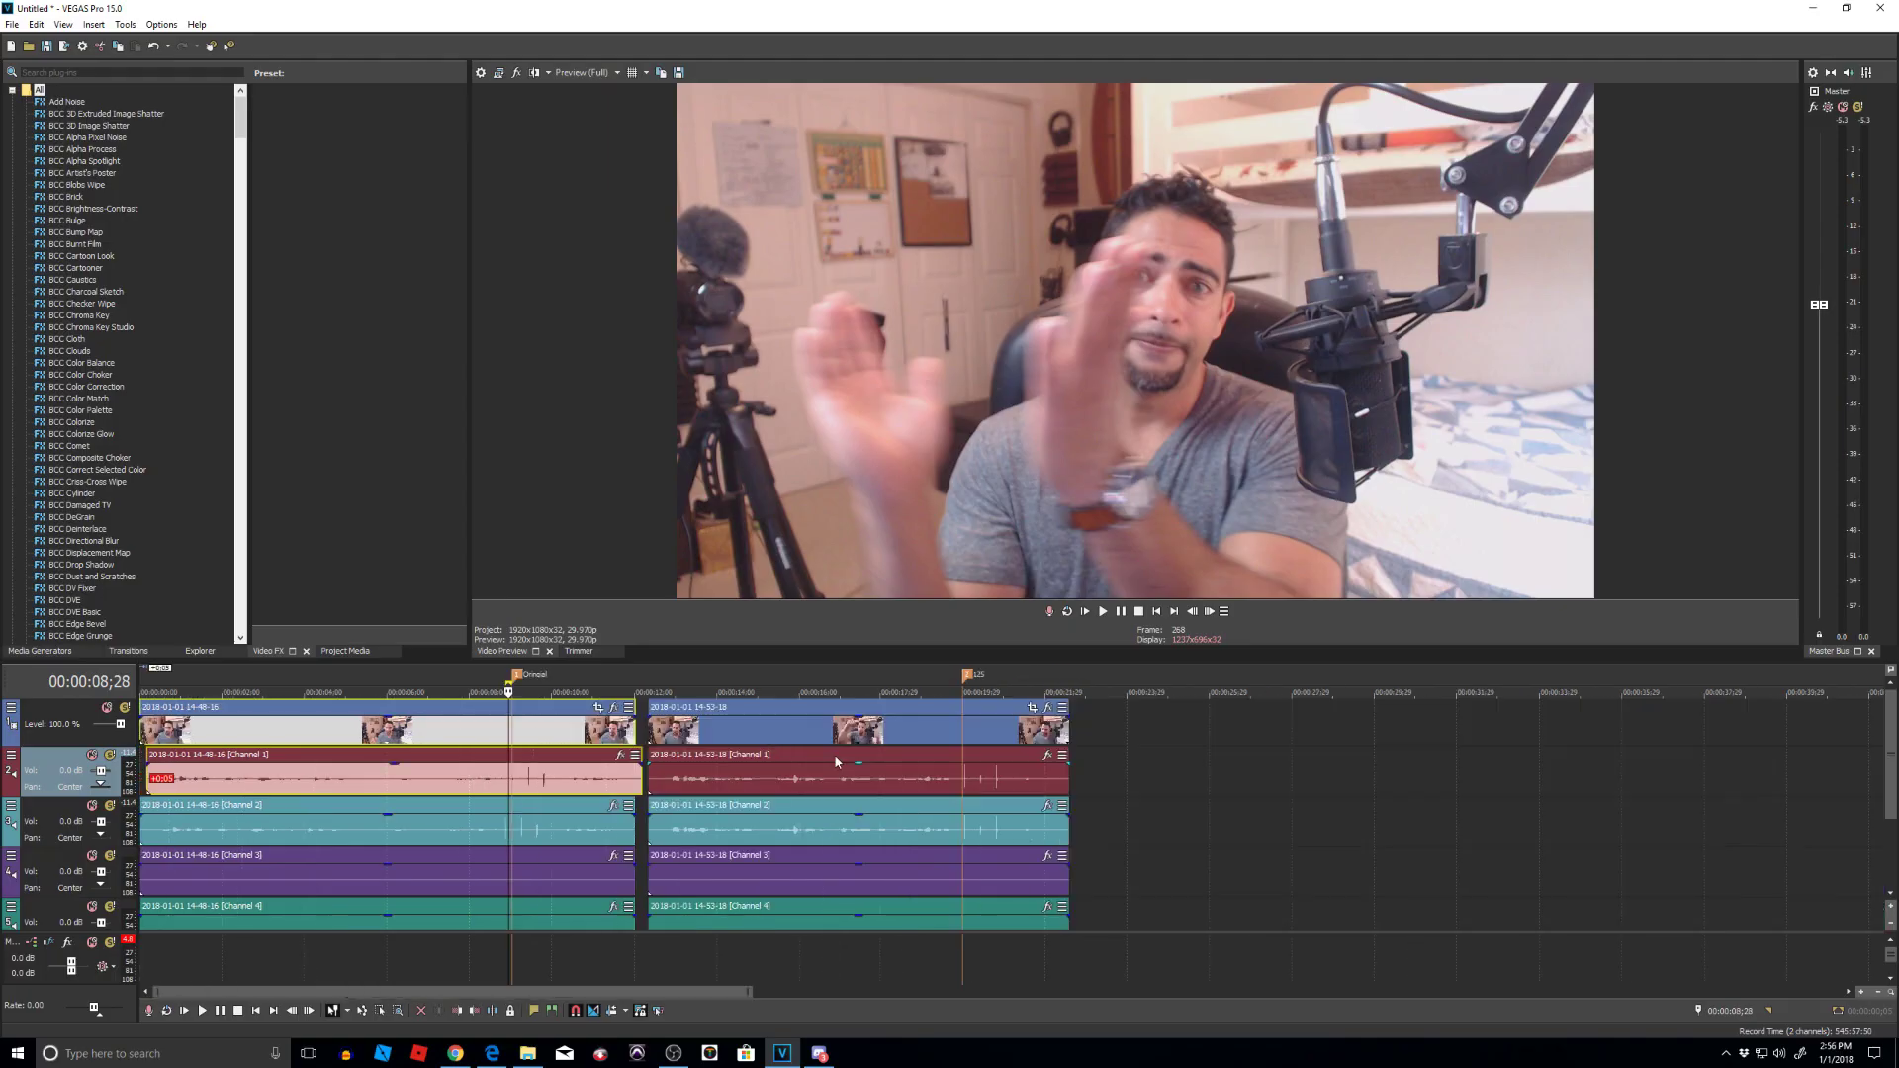
left_click(209, 734)
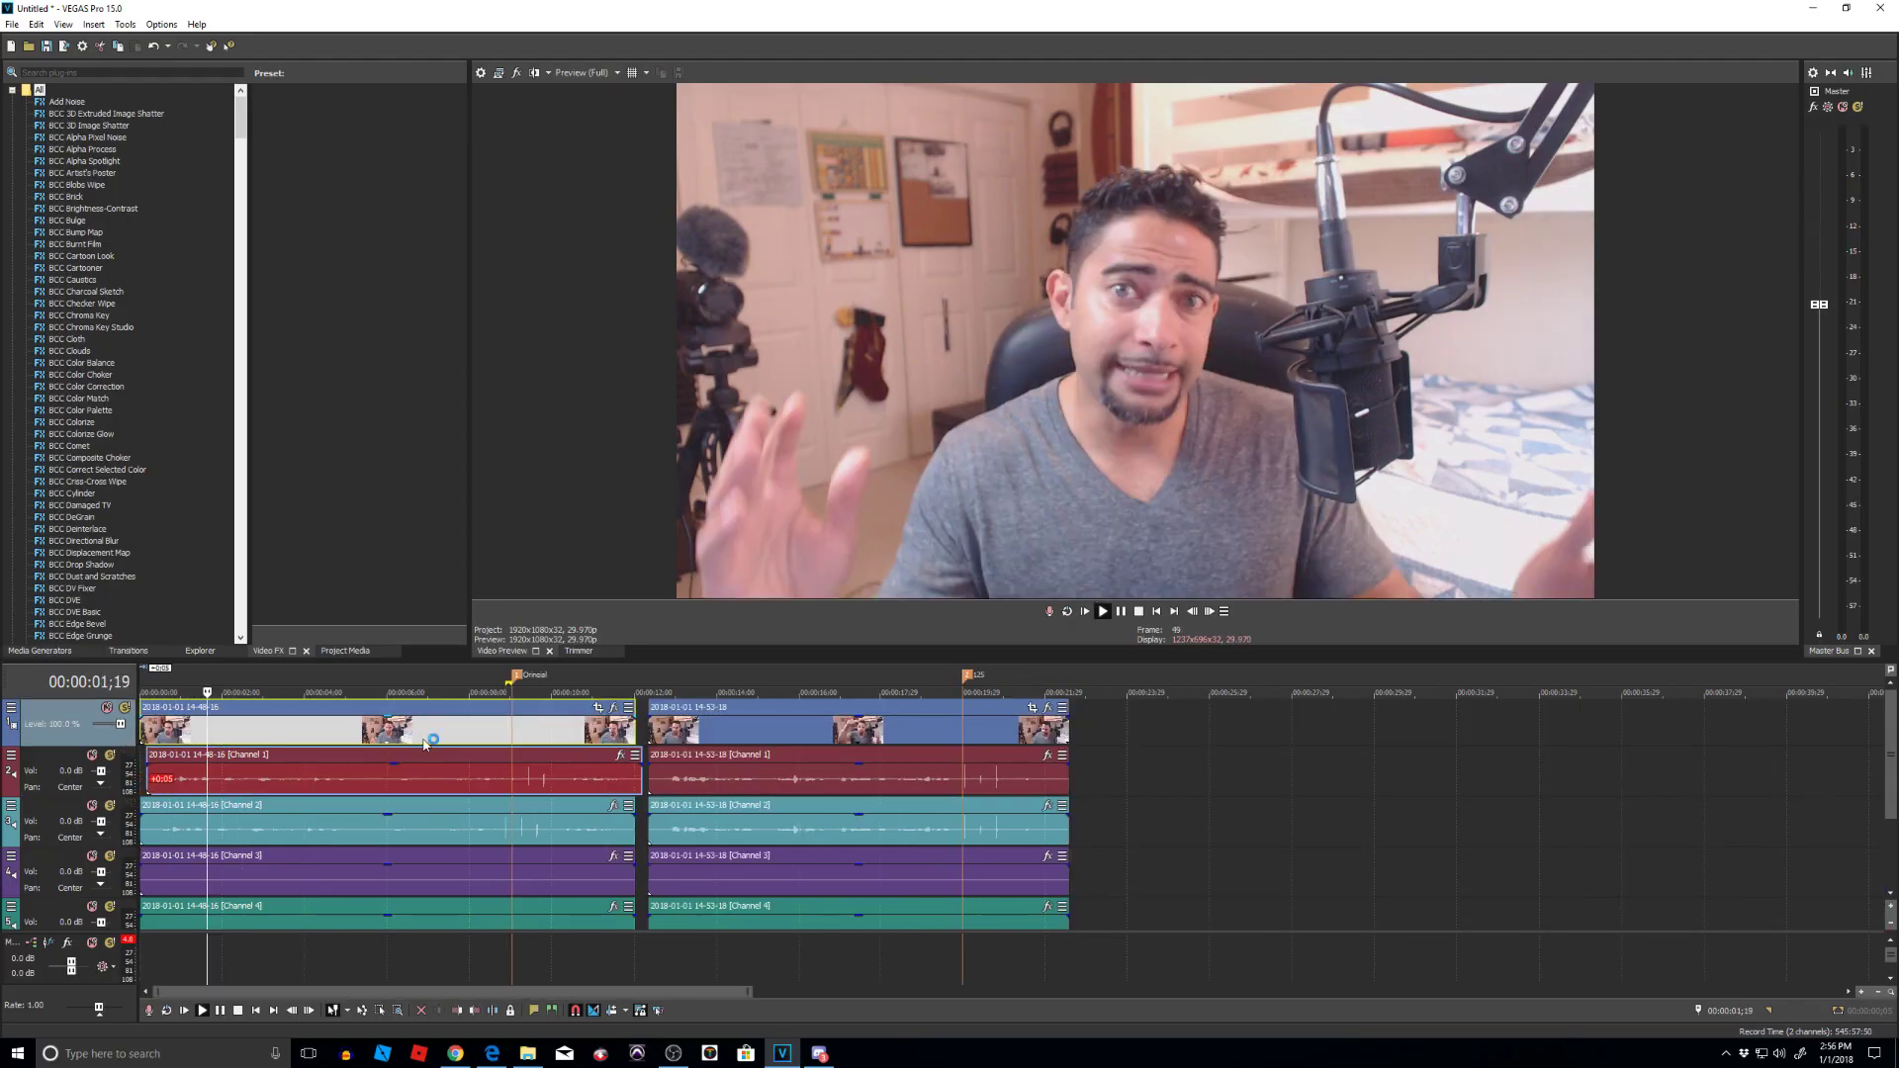
key("space")
key("space")
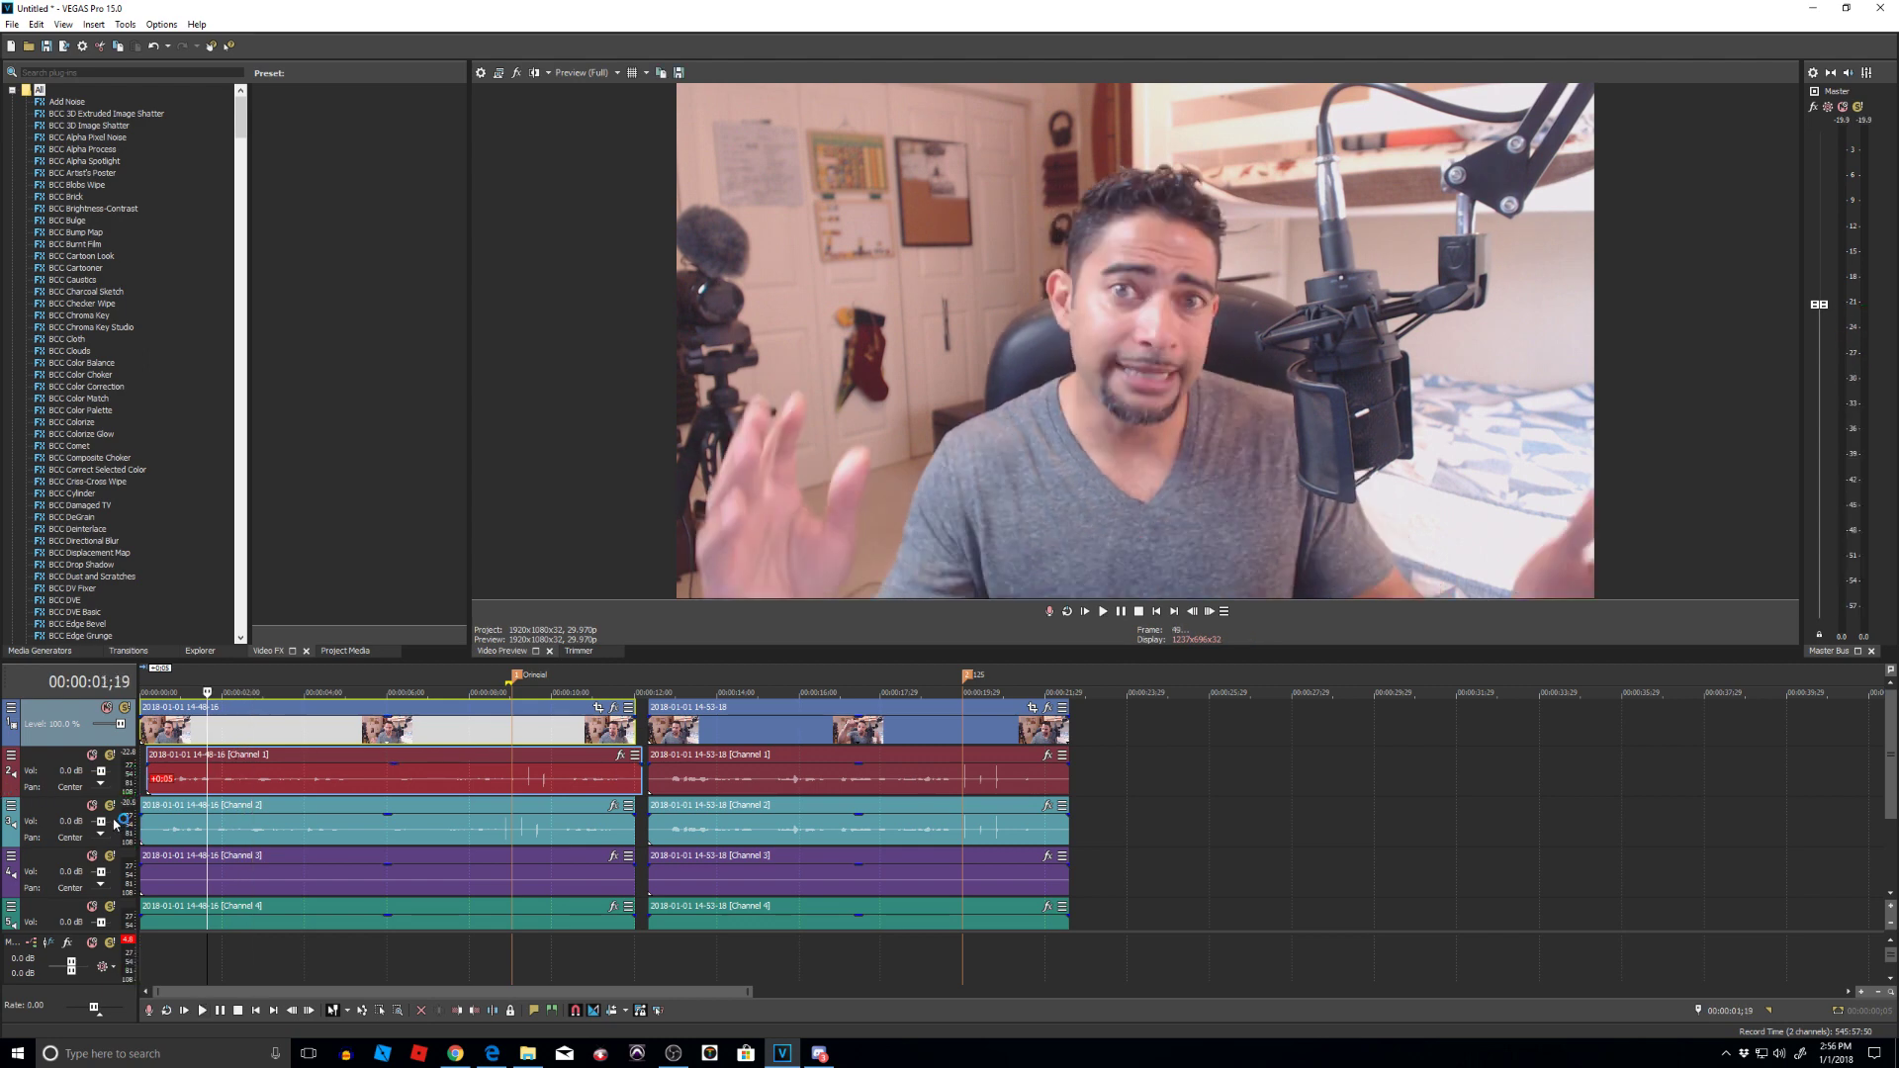
left_click(92, 805)
key("space")
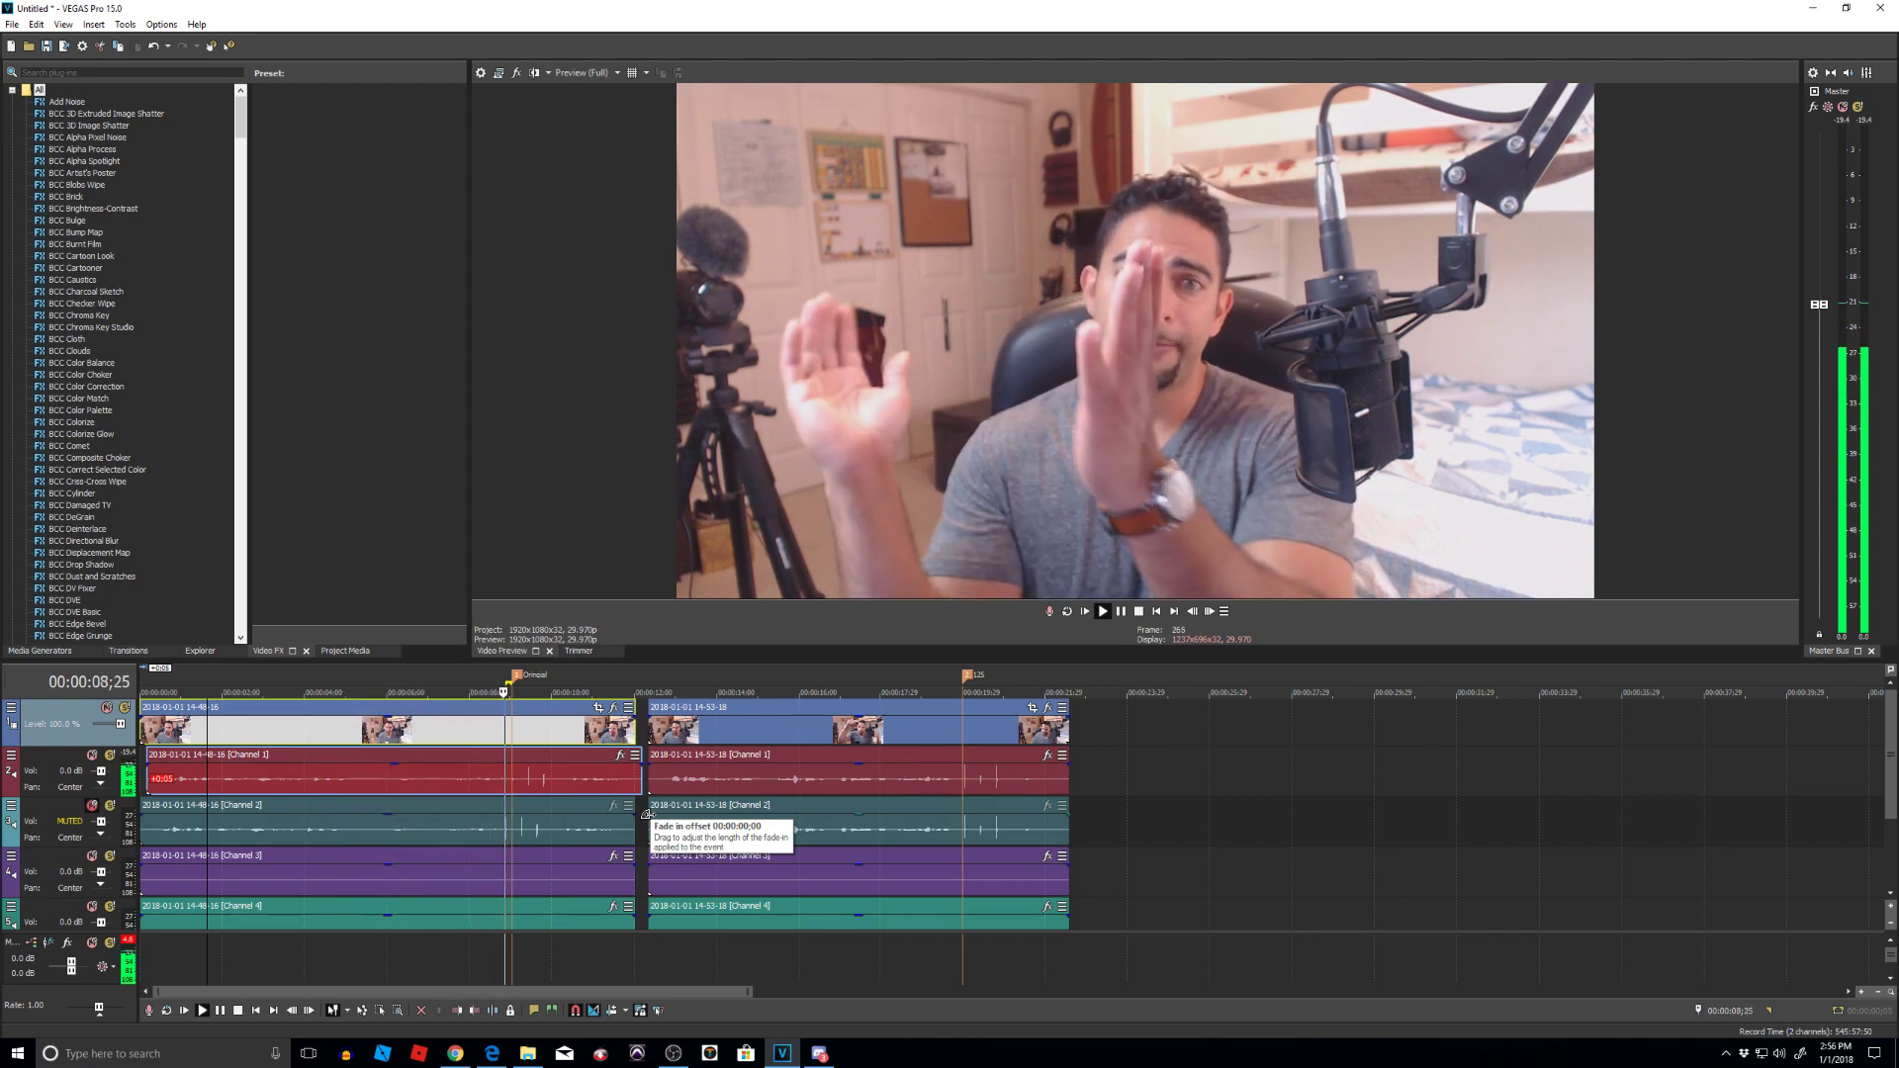
Step: Stop playback of the realigned first clip in VEGAS Pro
key("space")
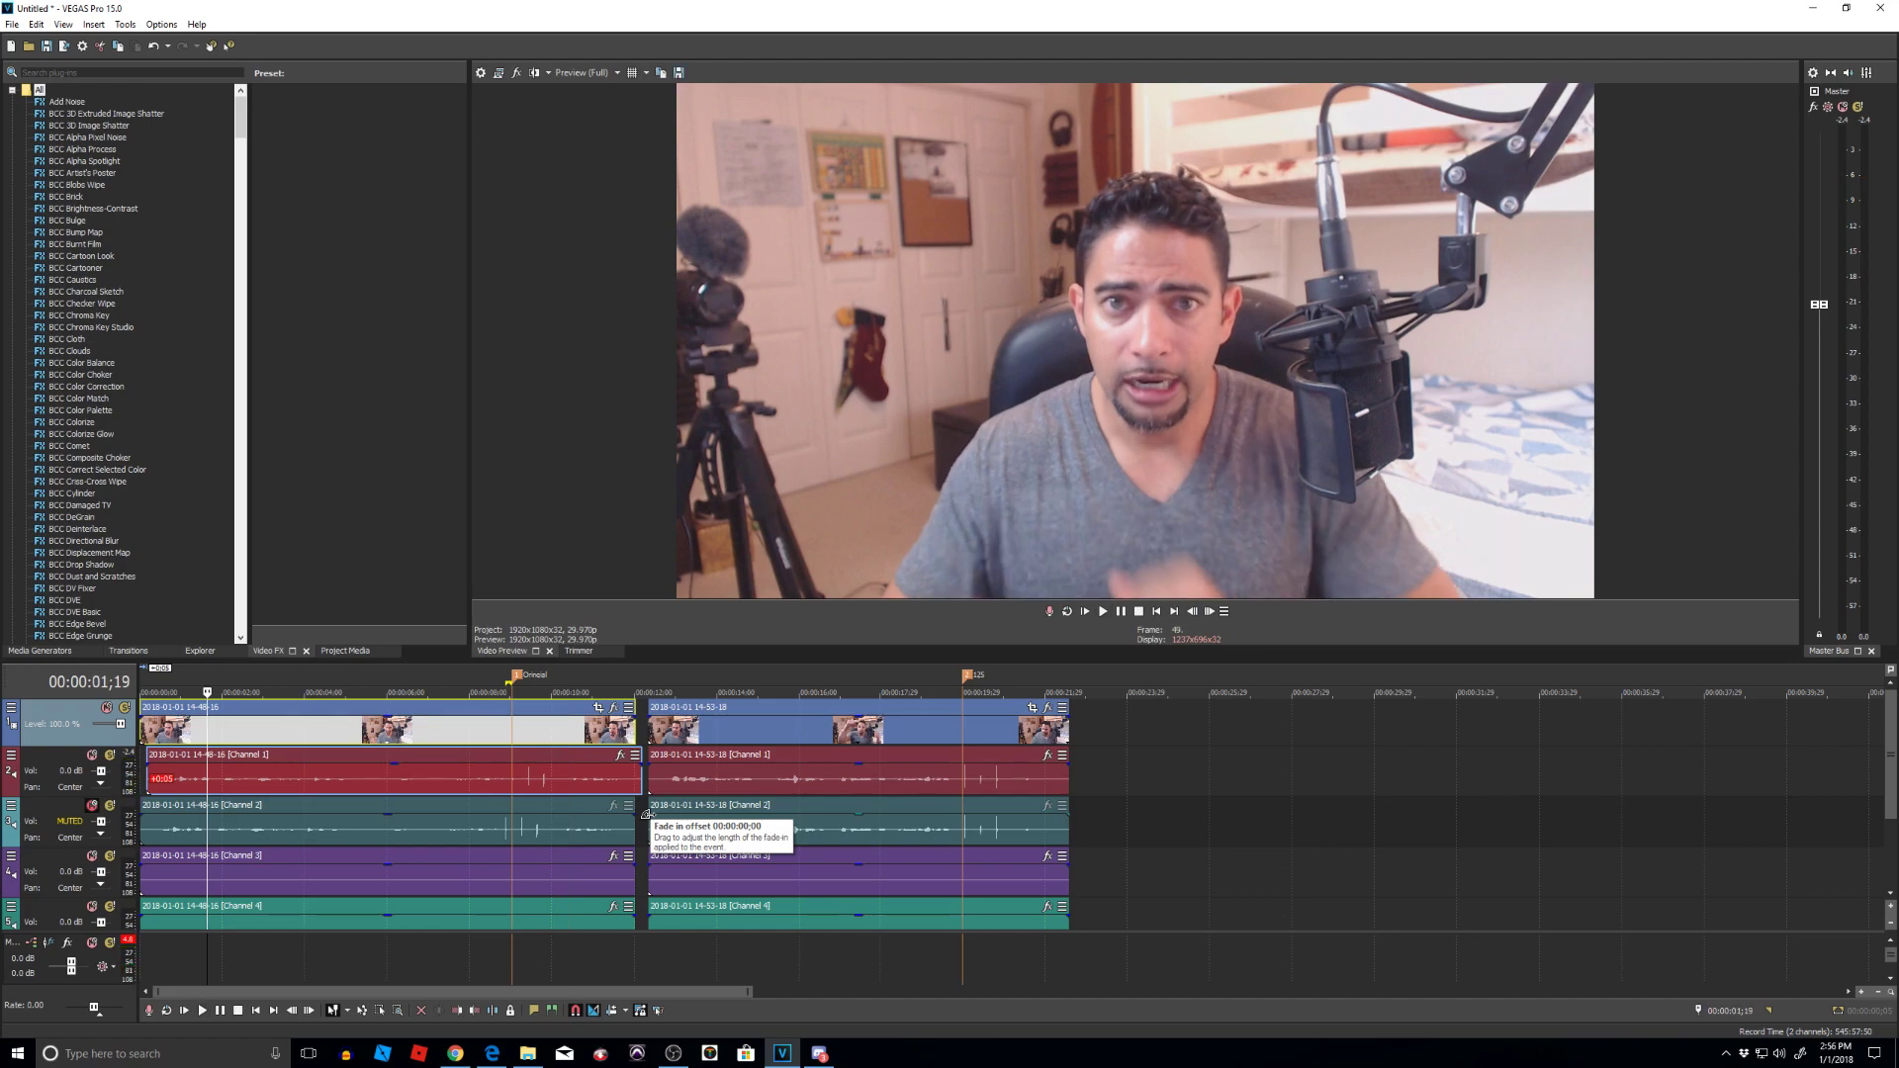